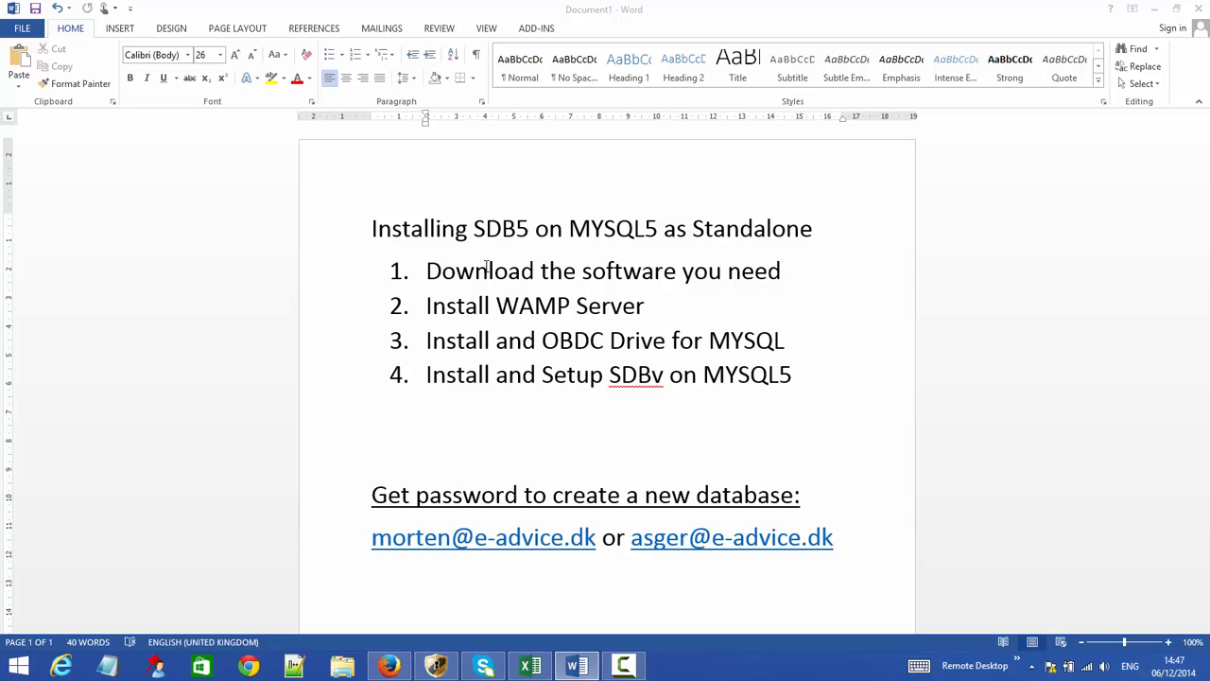
# - Highlight the four setup steps, the database password line and the contact addresses line
pyautogui.moveTo(426, 276); pyautogui.dragTo(791, 297)
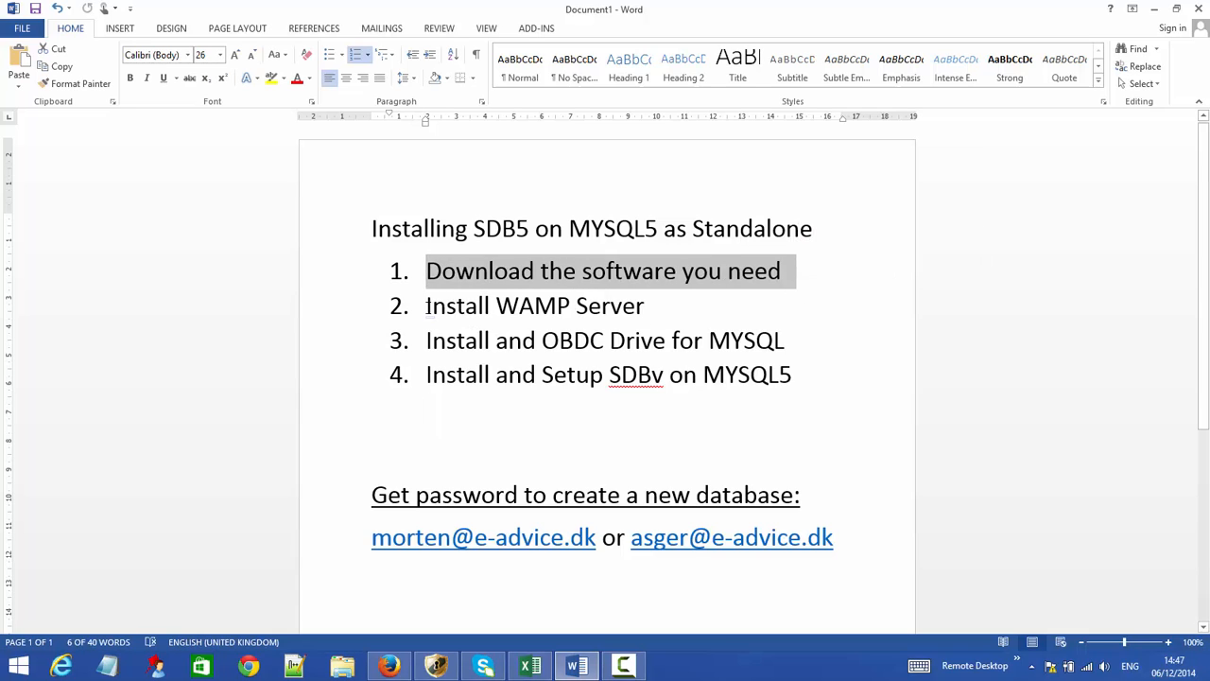
pyautogui.moveTo(428, 305); pyautogui.dragTo(637, 312)
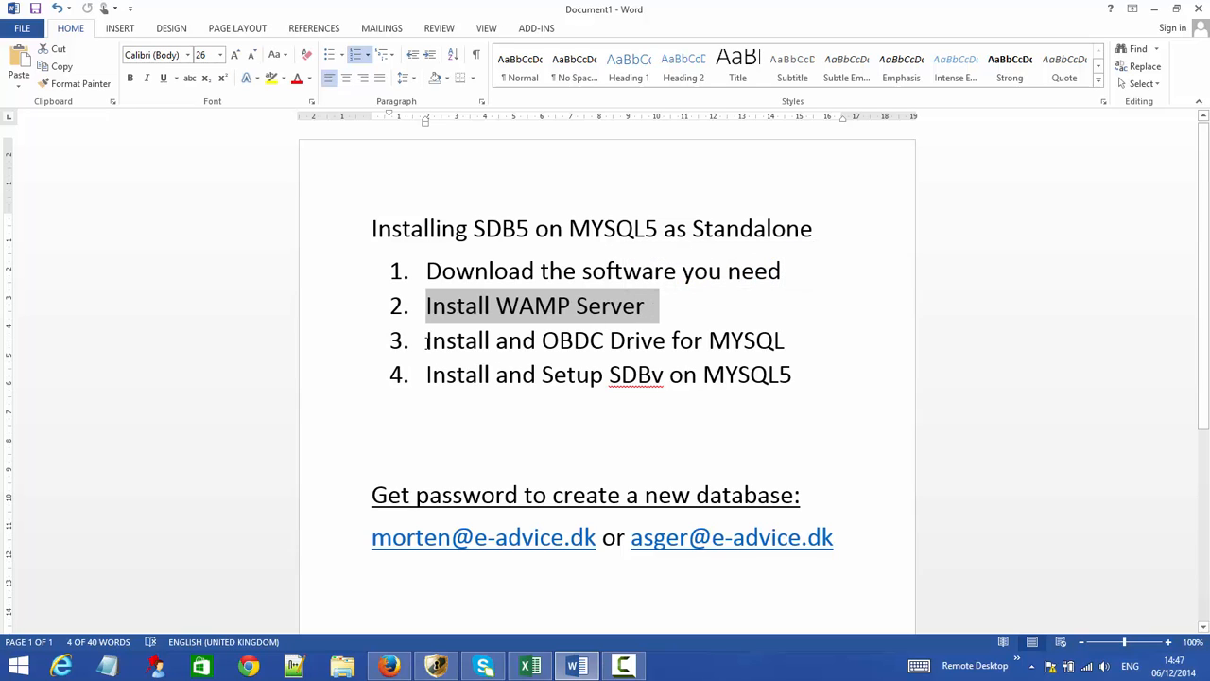
pyautogui.moveTo(427, 341); pyautogui.dragTo(767, 345)
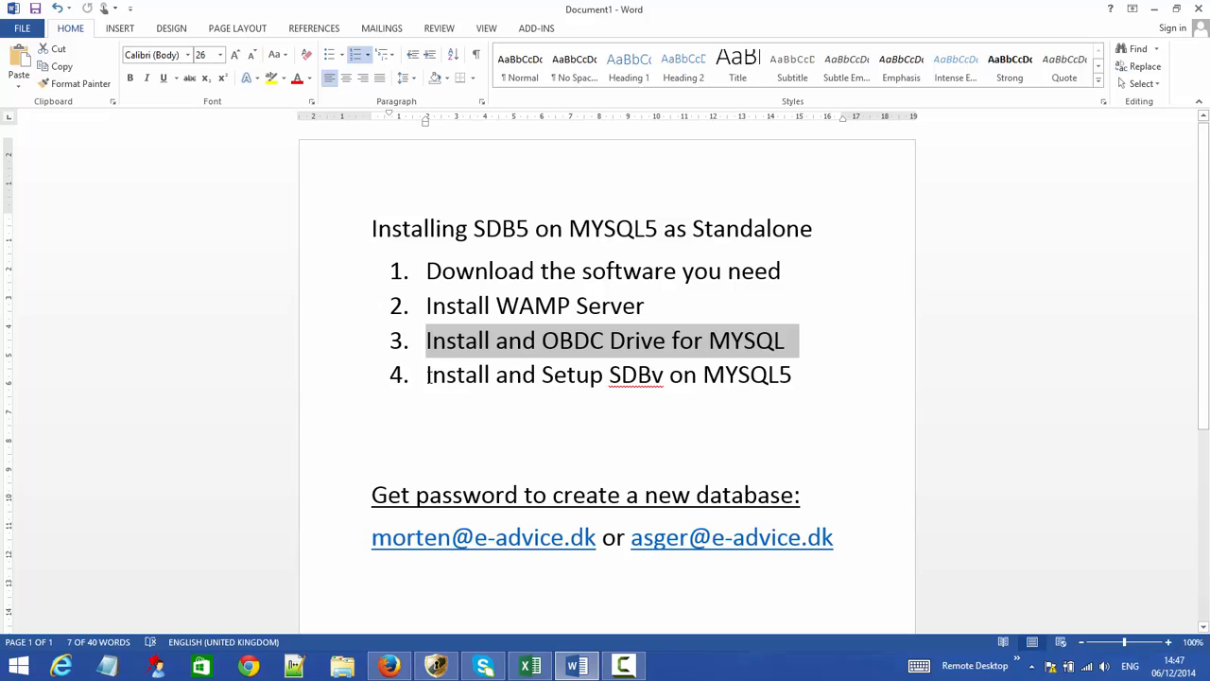
pyautogui.moveTo(427, 375); pyautogui.dragTo(757, 374)
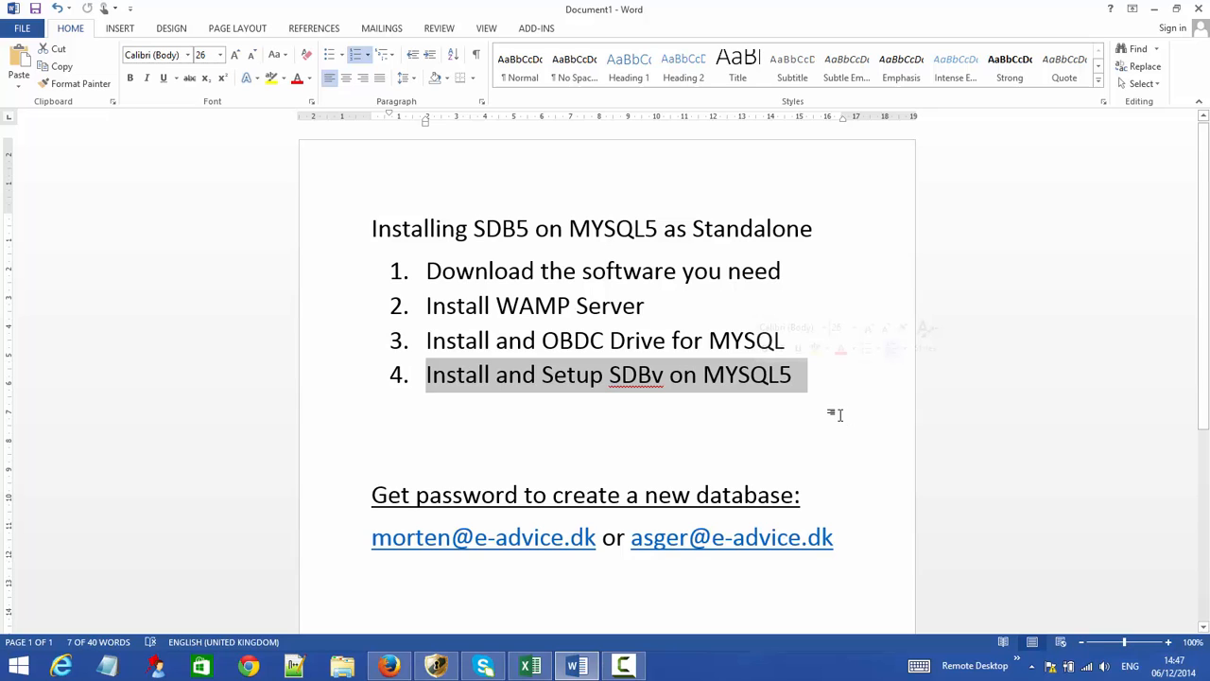
pyautogui.moveTo(370, 500); pyautogui.dragTo(801, 493)
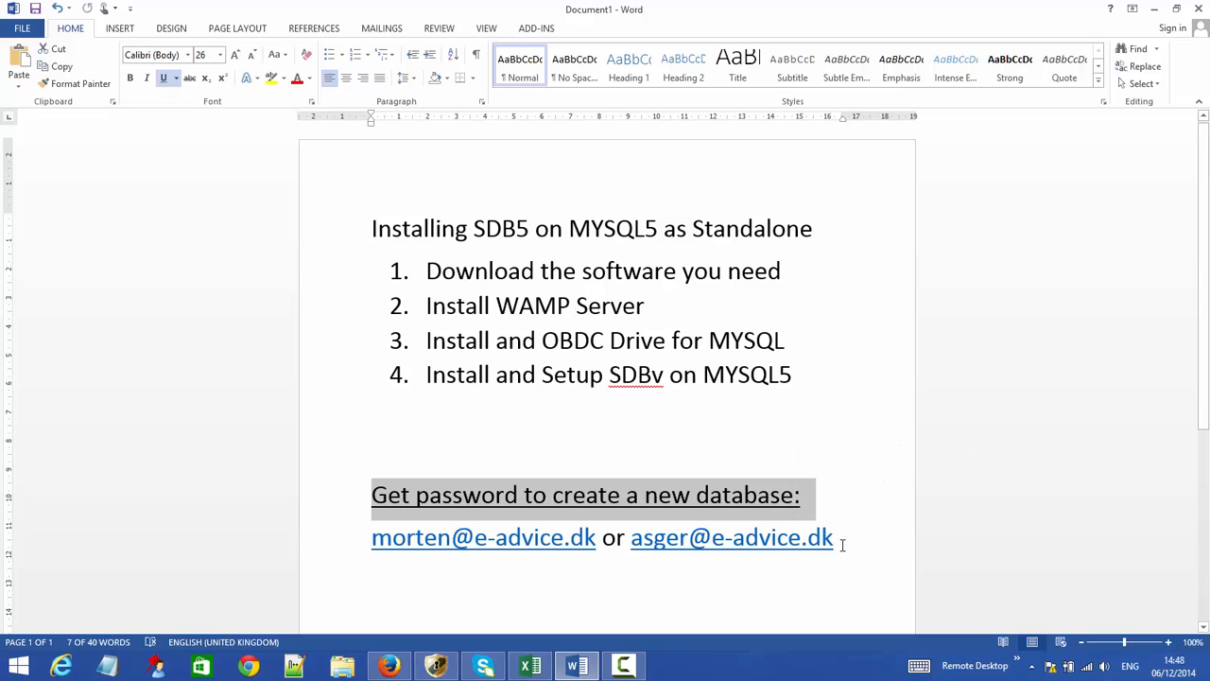
pyautogui.moveTo(843, 546); pyautogui.dragTo(346, 538)
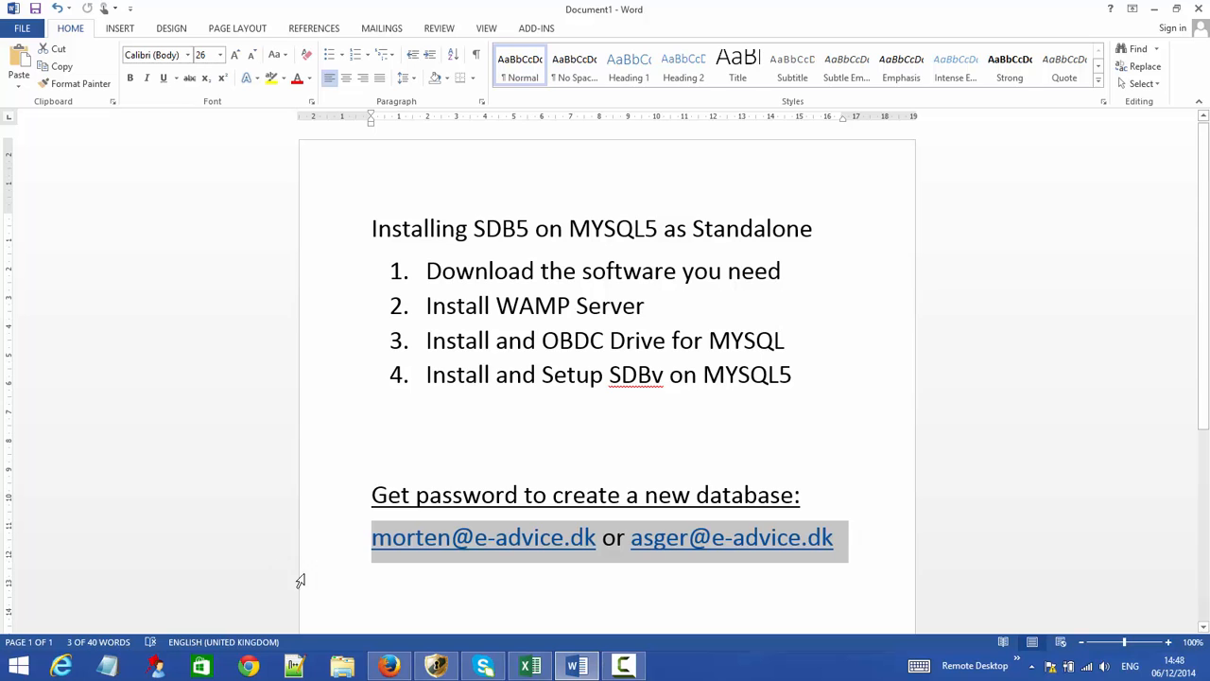
# - Open the Installing SDB page on the DmM Support site, highlighting the Terminal Server headings
pyautogui.click(389, 667)
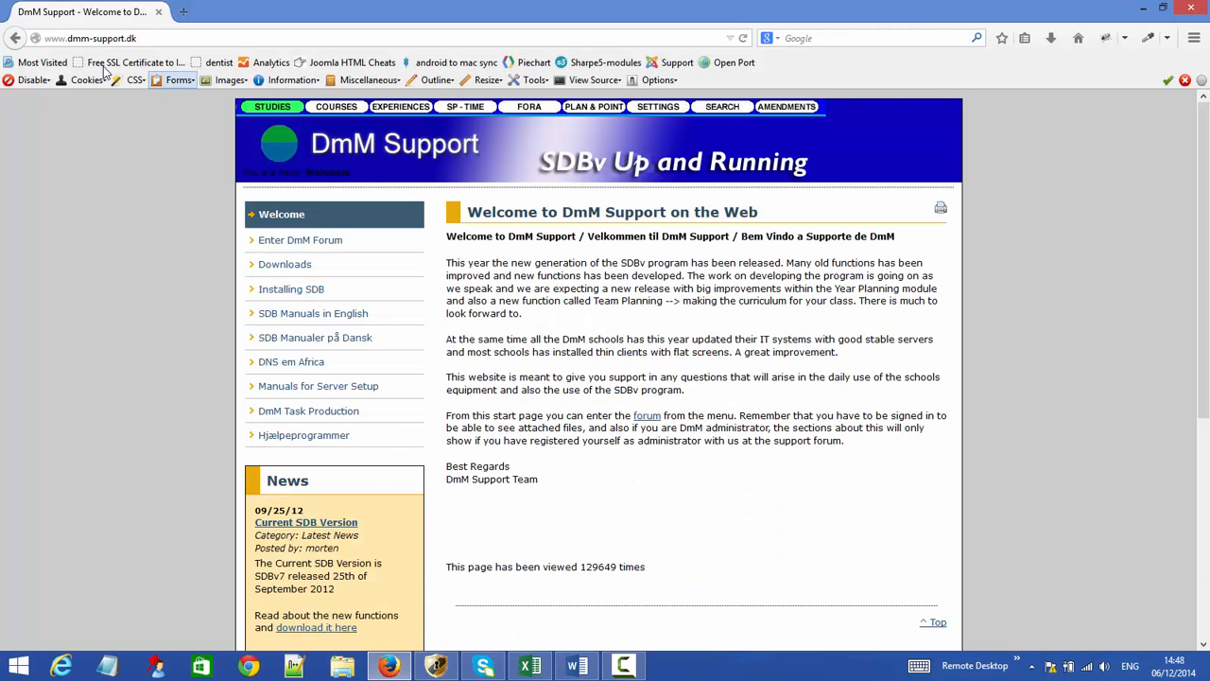
pyautogui.moveTo(140, 39); pyautogui.dragTo(67, 39)
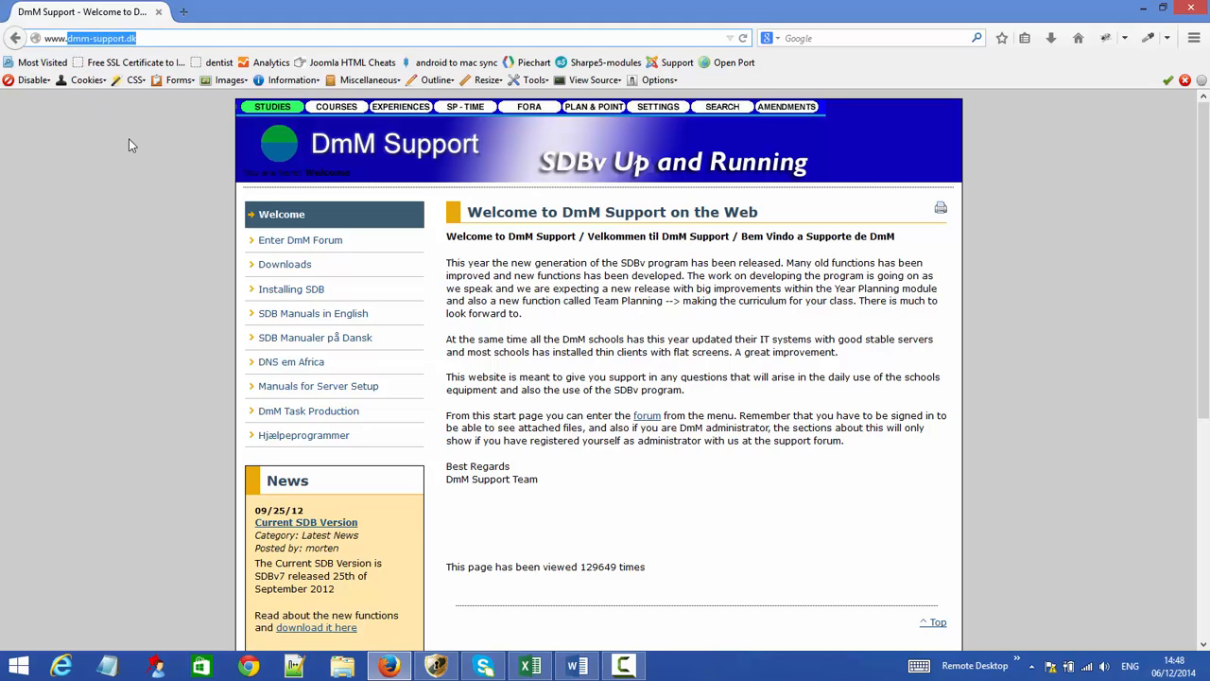
pyautogui.click(287, 293)
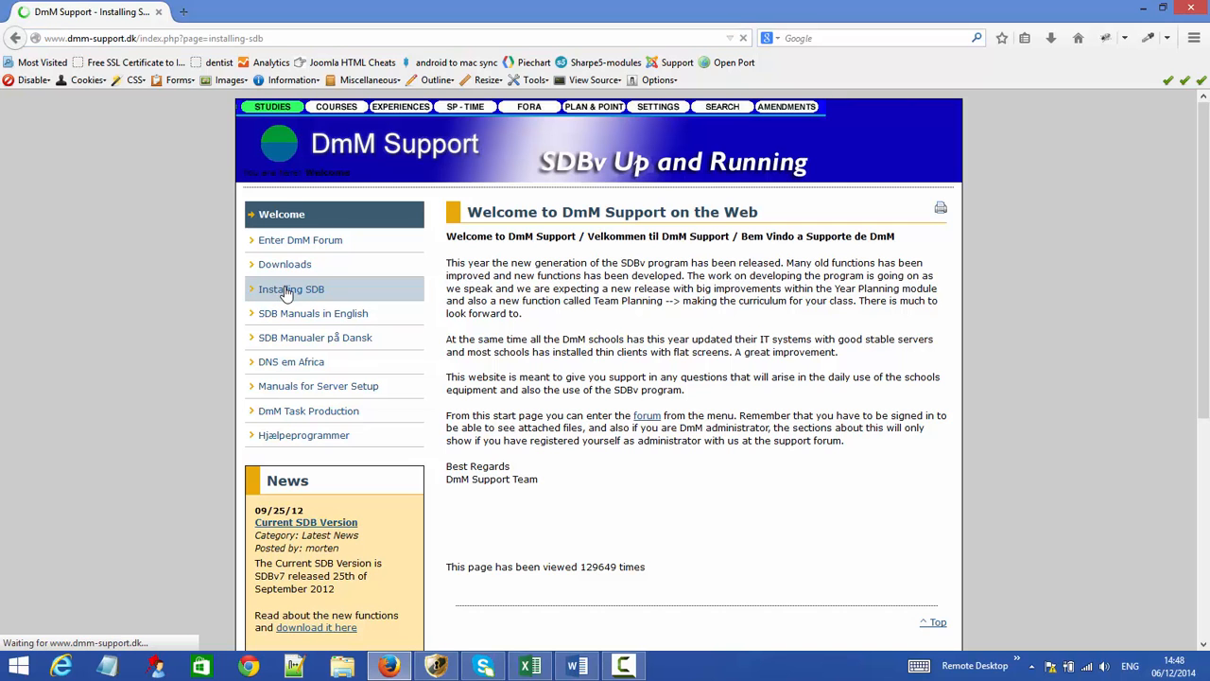
pyautogui.scroll(-2, 581, 333)
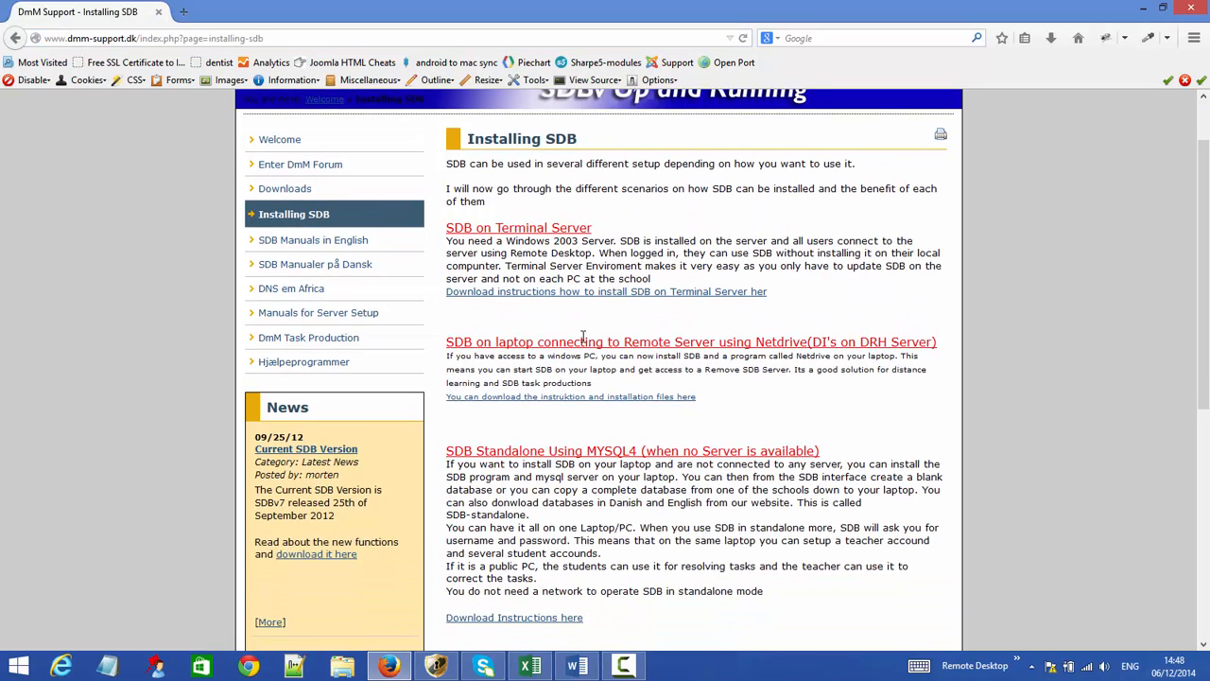
pyautogui.moveTo(594, 217); pyautogui.dragTo(437, 219)
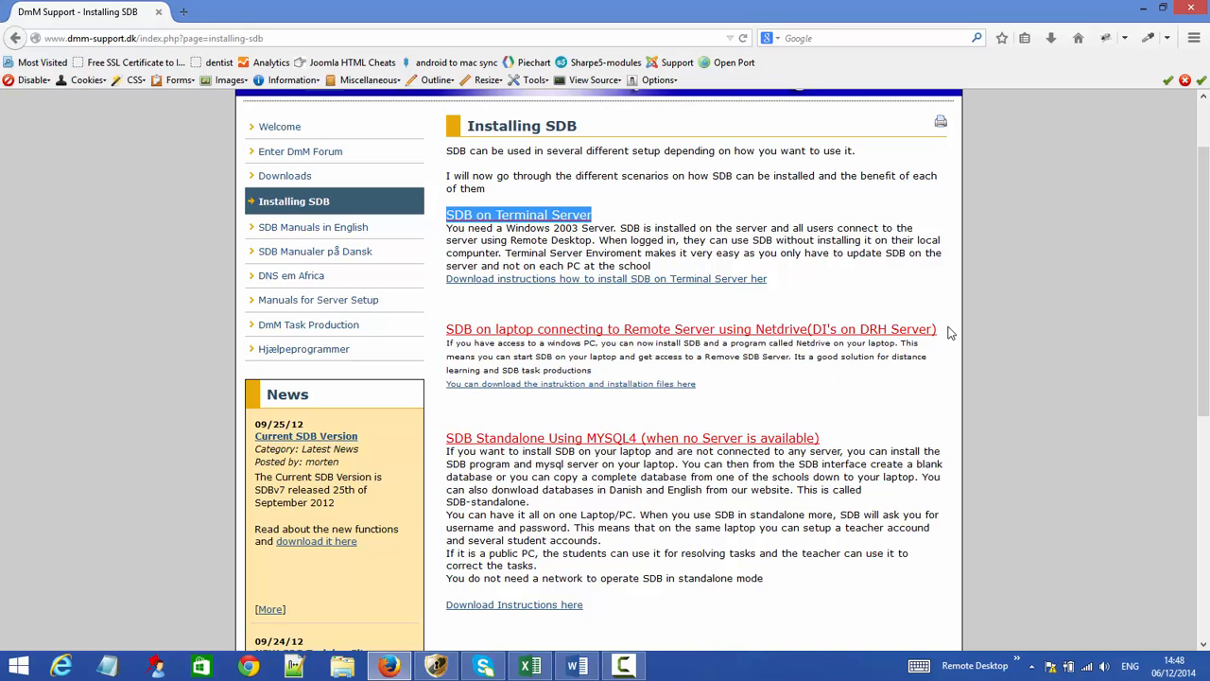
pyautogui.moveTo(945, 330); pyautogui.dragTo(527, 317)
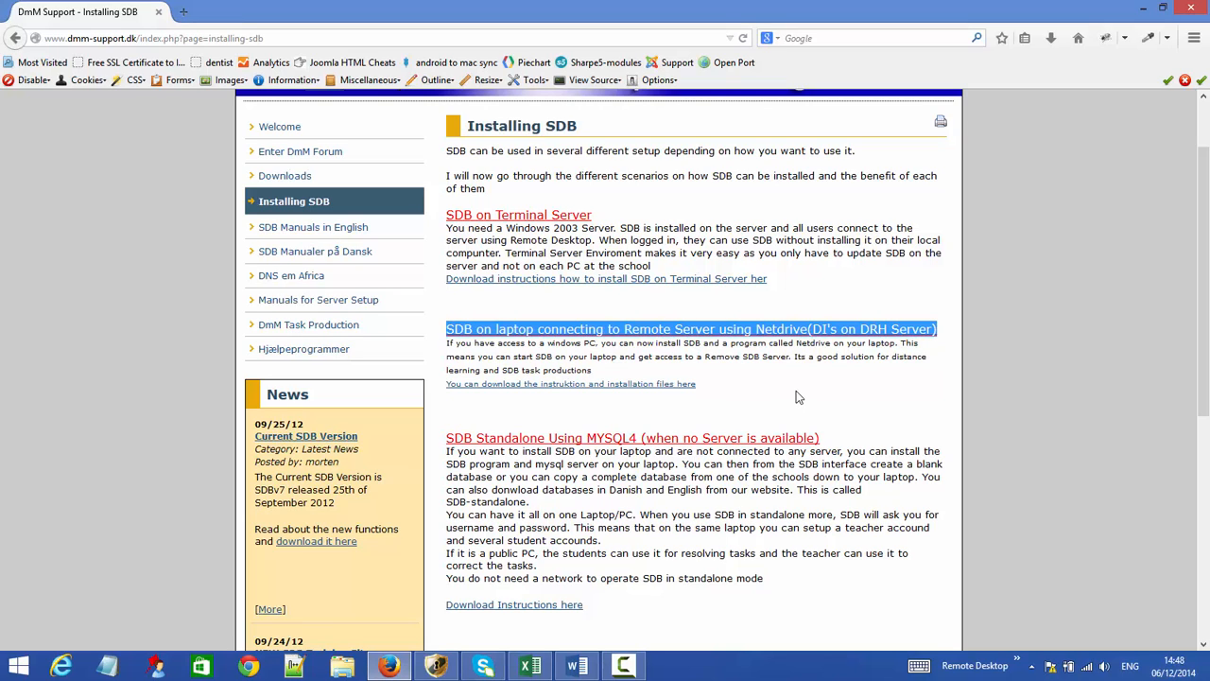
# - Scroll past the MYSQL4 section to the SDB Standalone Using MYSQL5 download links
pyautogui.scroll(-2, 796, 397)
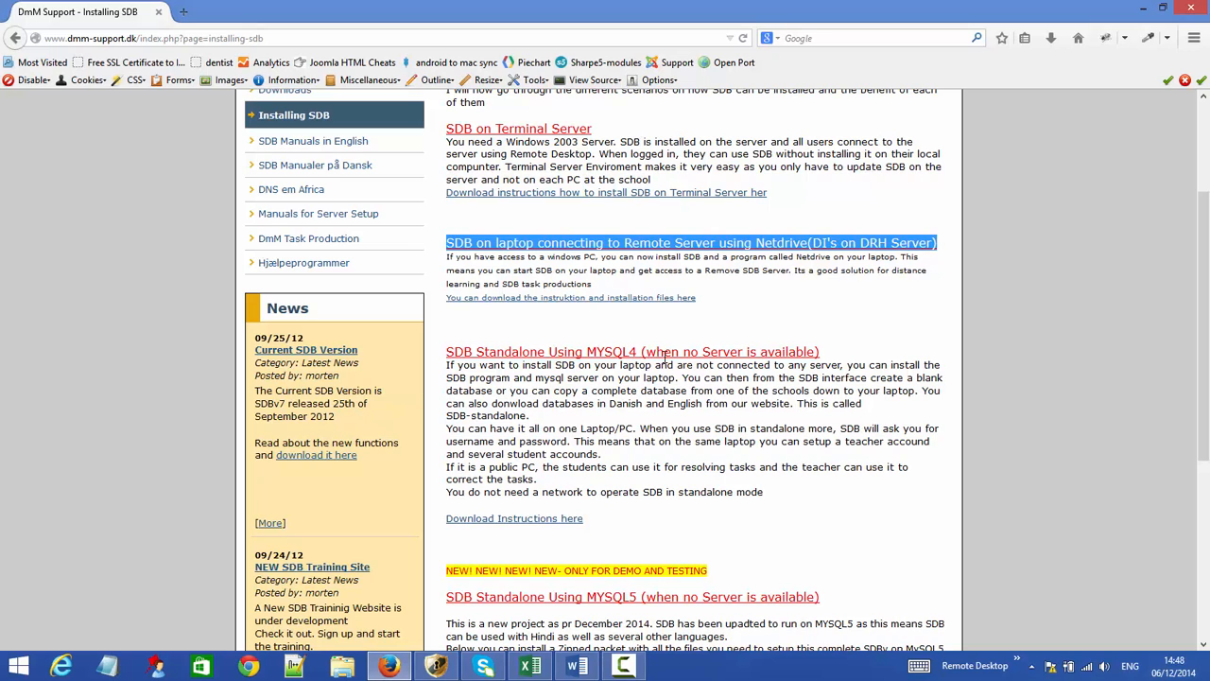
pyautogui.moveTo(830, 358); pyautogui.dragTo(445, 356)
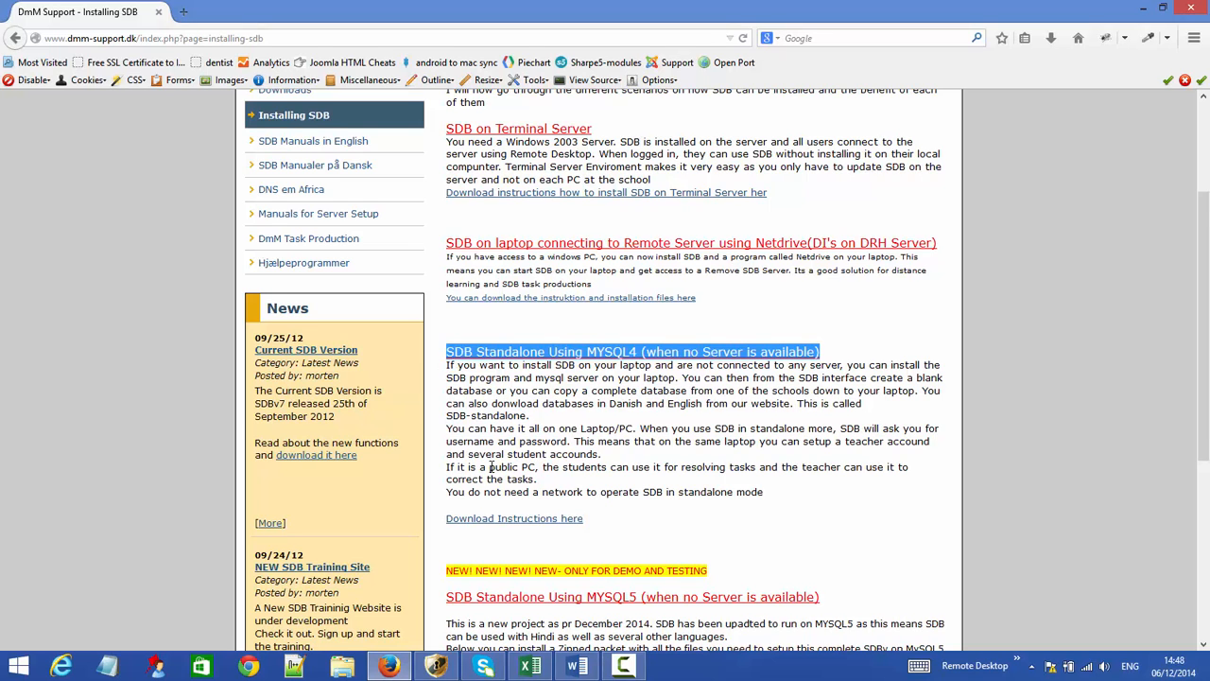
pyautogui.scroll(-2, 511, 473)
pyautogui.moveTo(716, 491); pyautogui.dragTo(450, 485)
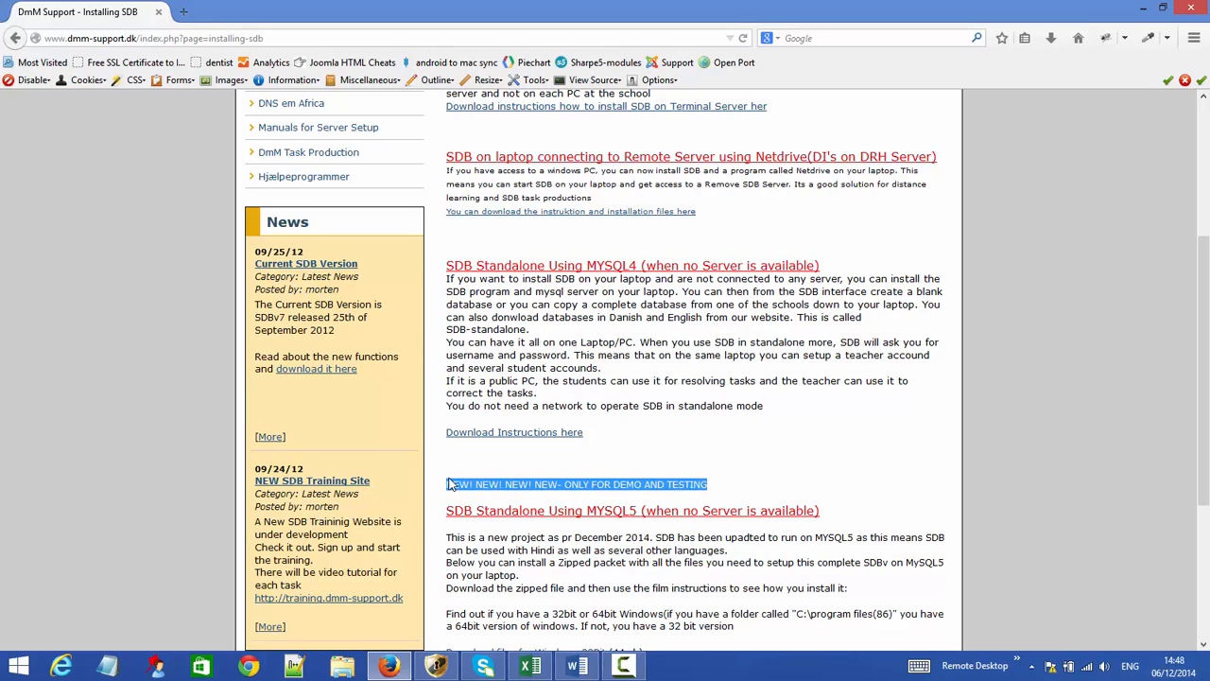
pyautogui.scroll(-2, 535, 582)
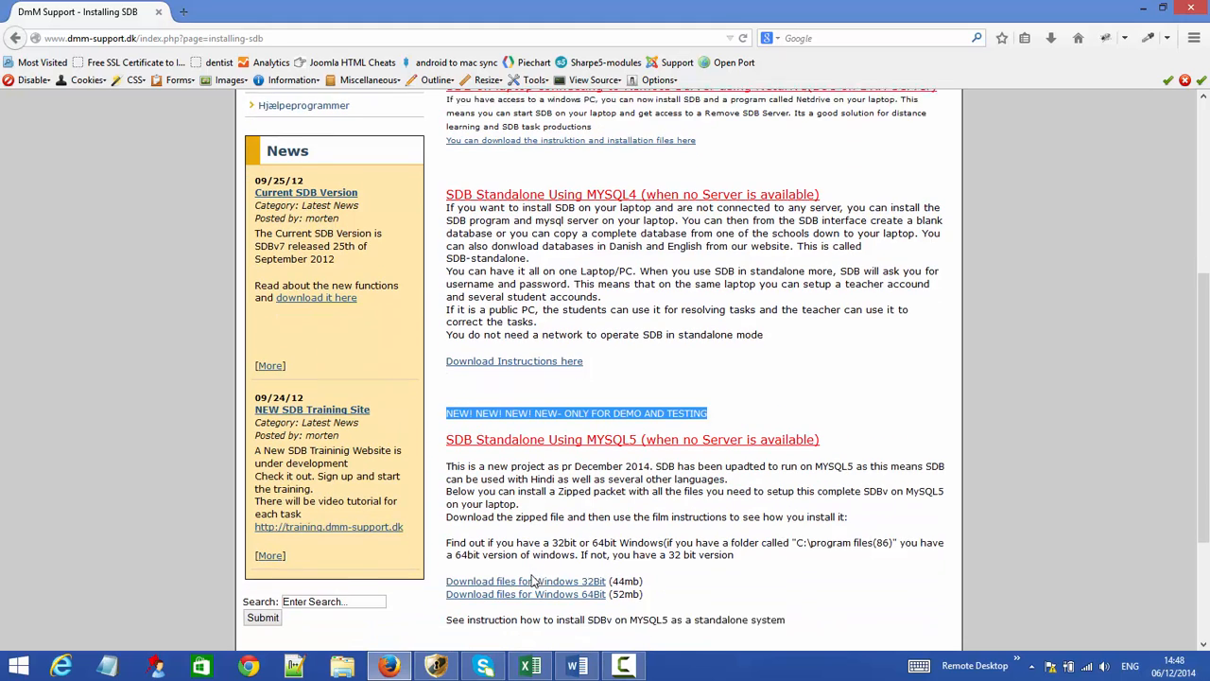
pyautogui.moveTo(836, 426); pyautogui.dragTo(435, 440)
pyautogui.click(670, 493)
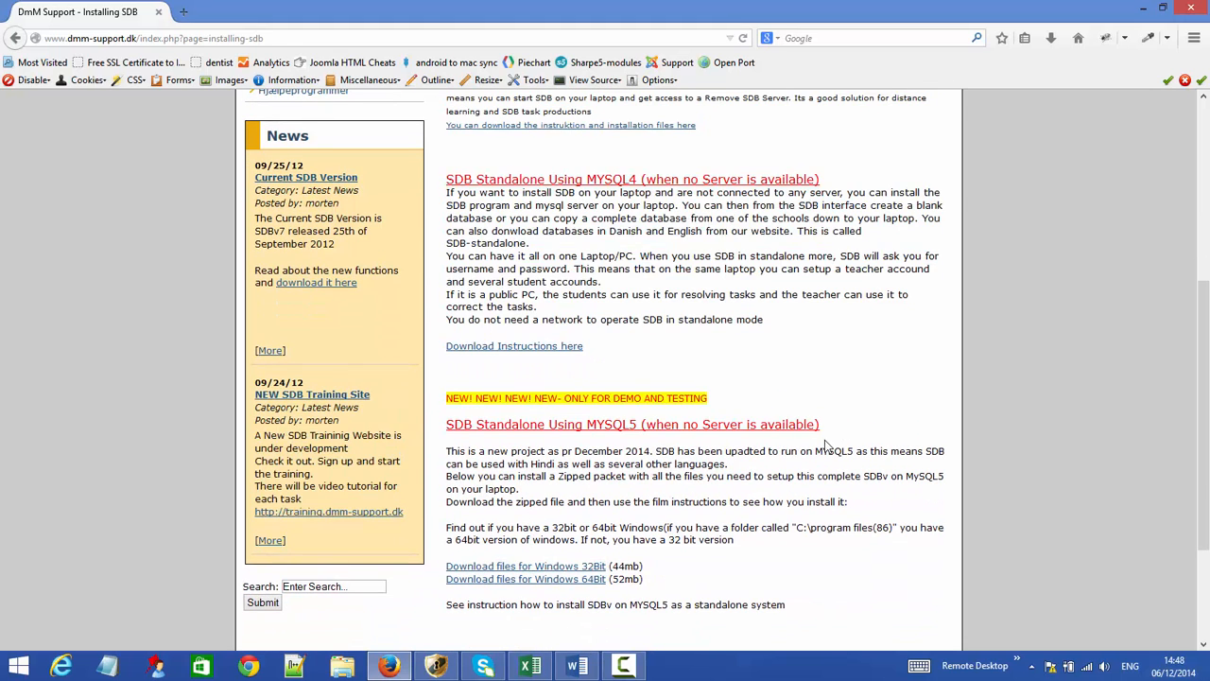
pyautogui.scroll(-1, 799, 471)
pyautogui.scroll(-2, 794, 475)
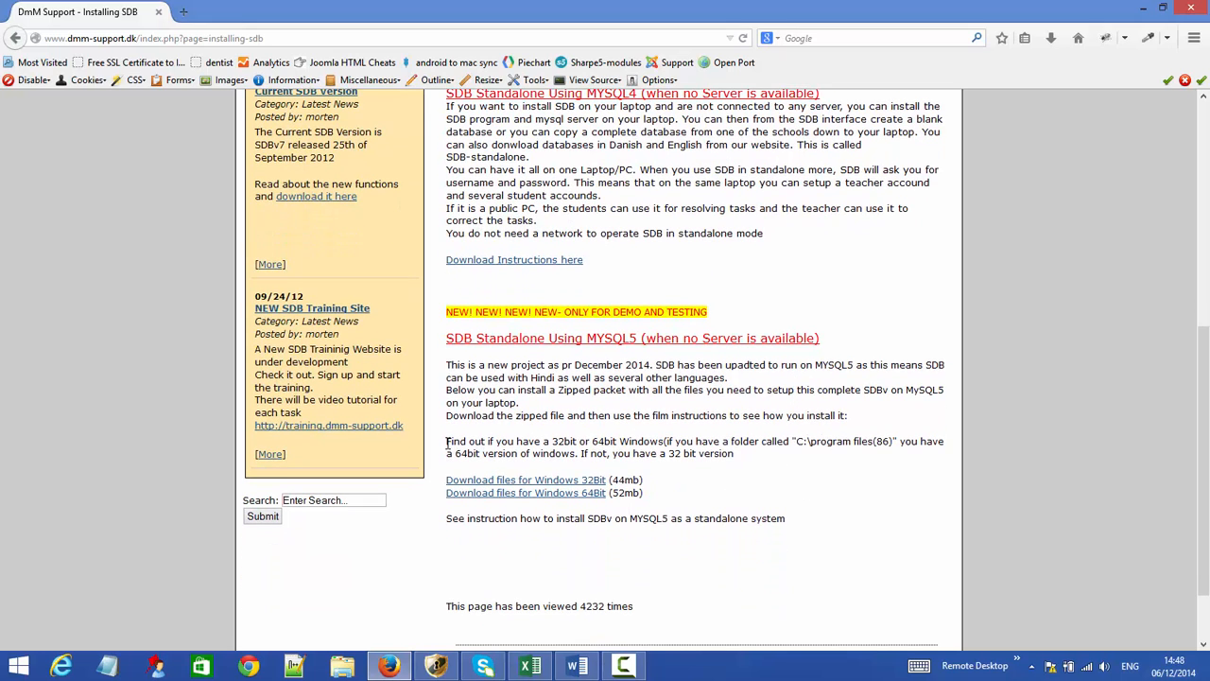
pyautogui.moveTo(448, 442); pyautogui.dragTo(762, 469)
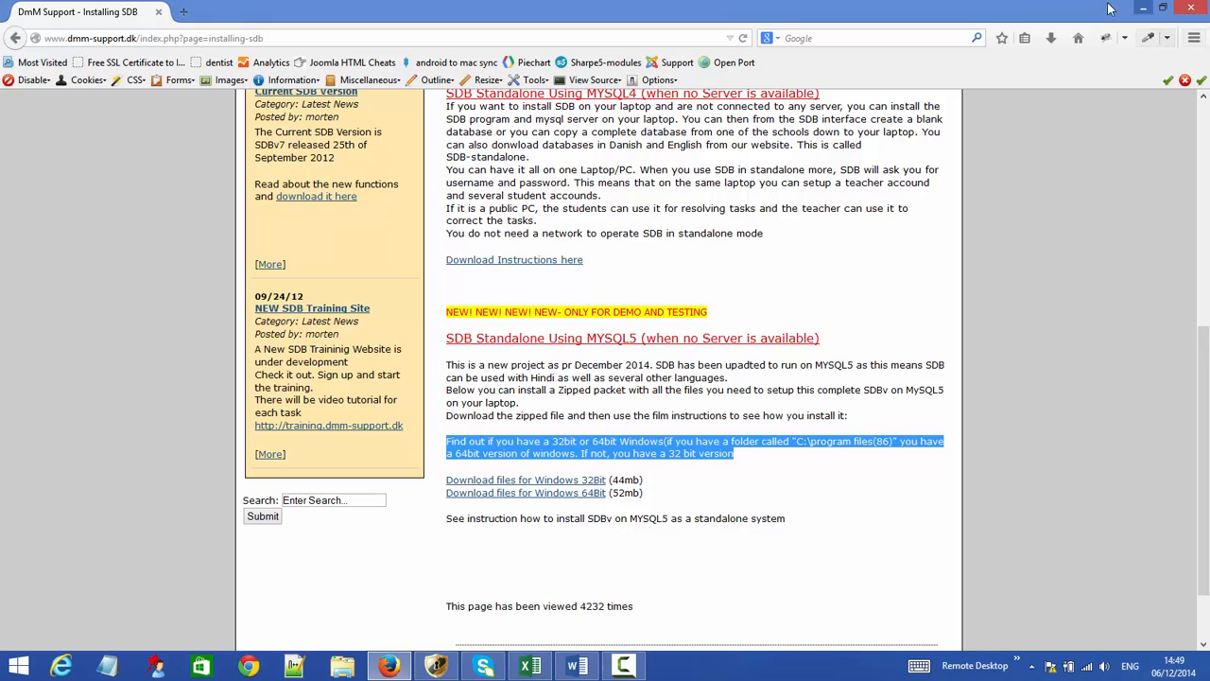
pyautogui.click(818, 465)
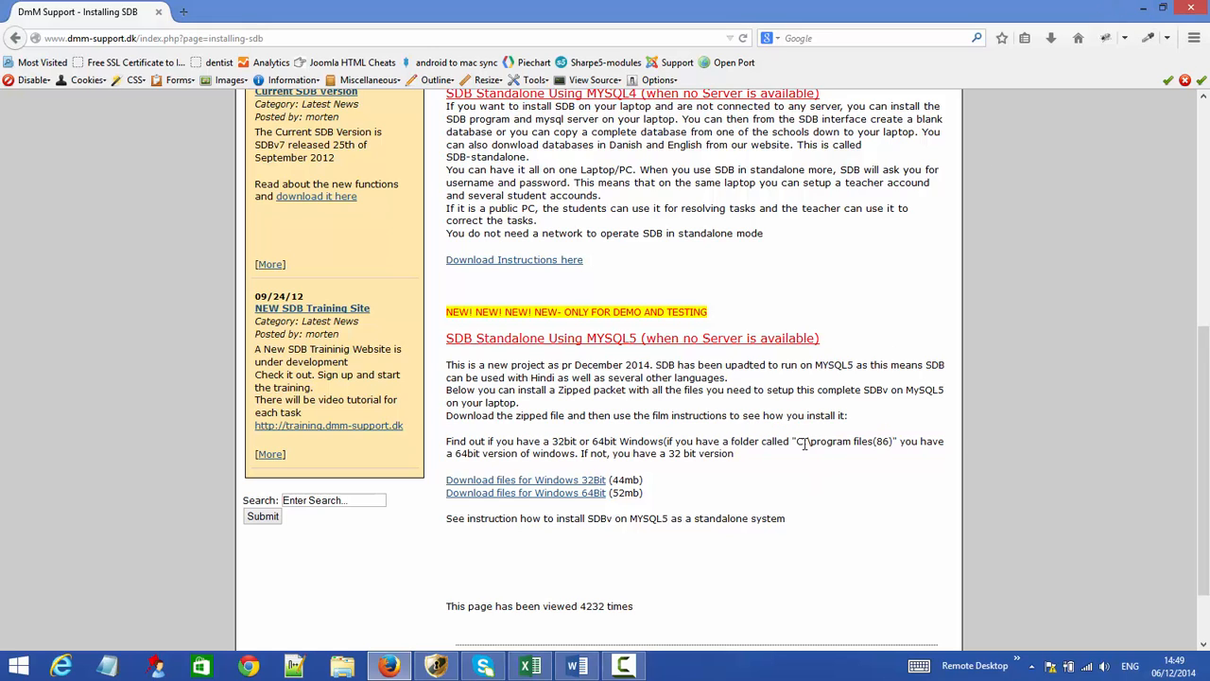
pyautogui.moveTo(799, 442); pyautogui.dragTo(895, 442)
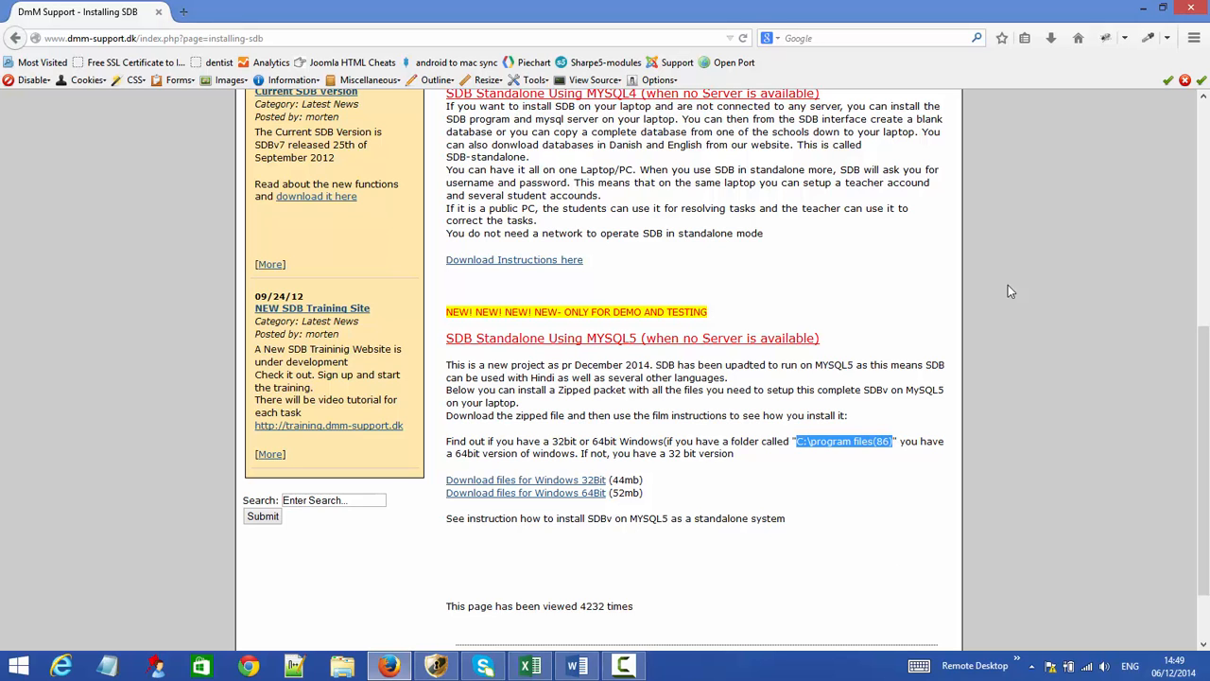
# - Minimize the browser and Word, then browse This PC to OS (C:) and spot Program Files (x86)
pyautogui.click(1143, 9)
pyautogui.click(1139, 10)
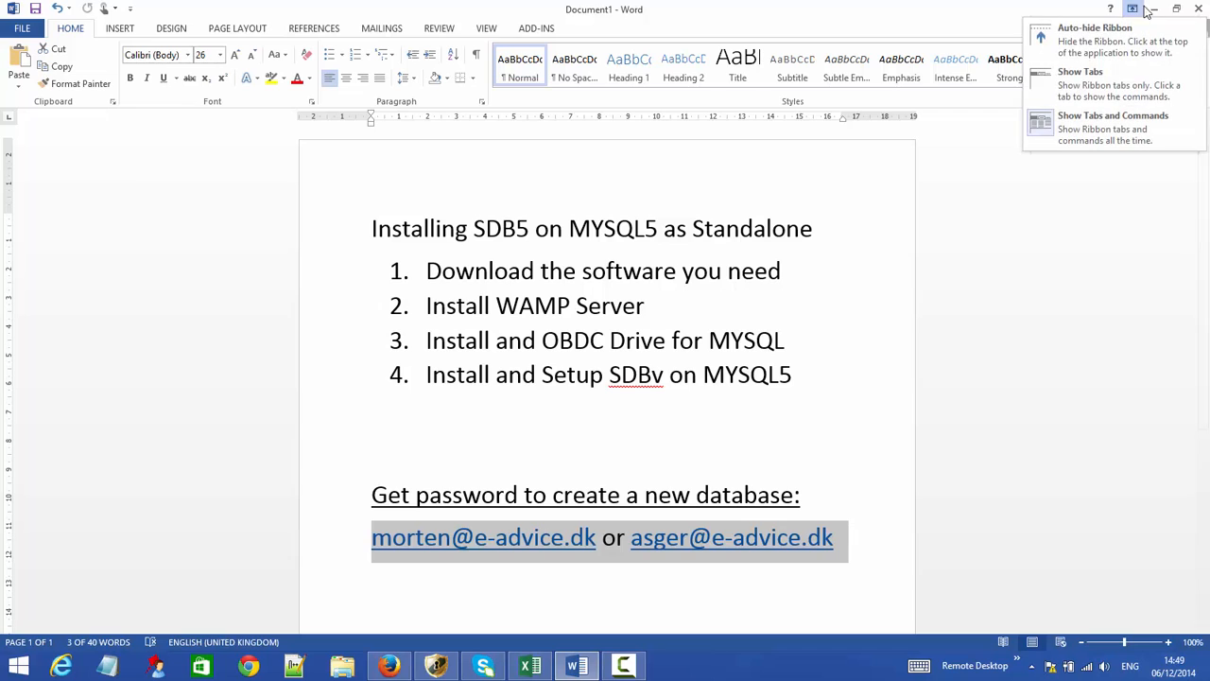
pyautogui.click(1153, 9)
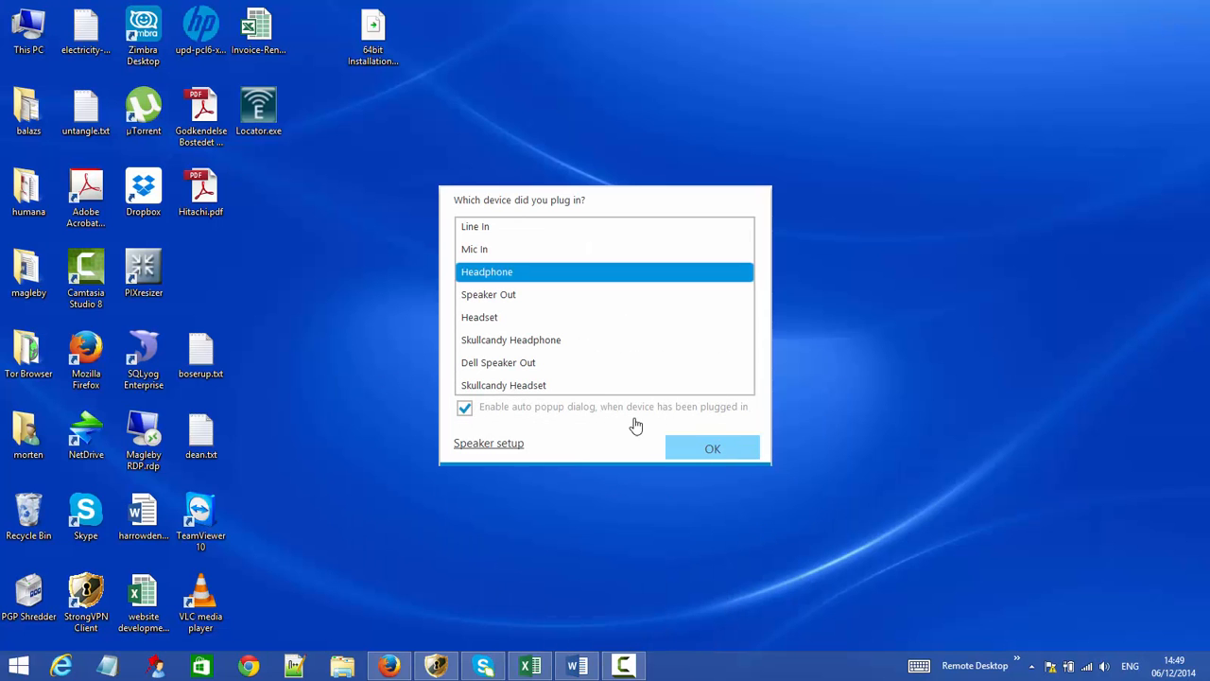
pyautogui.click(713, 448)
pyautogui.doubleClick(31, 34)
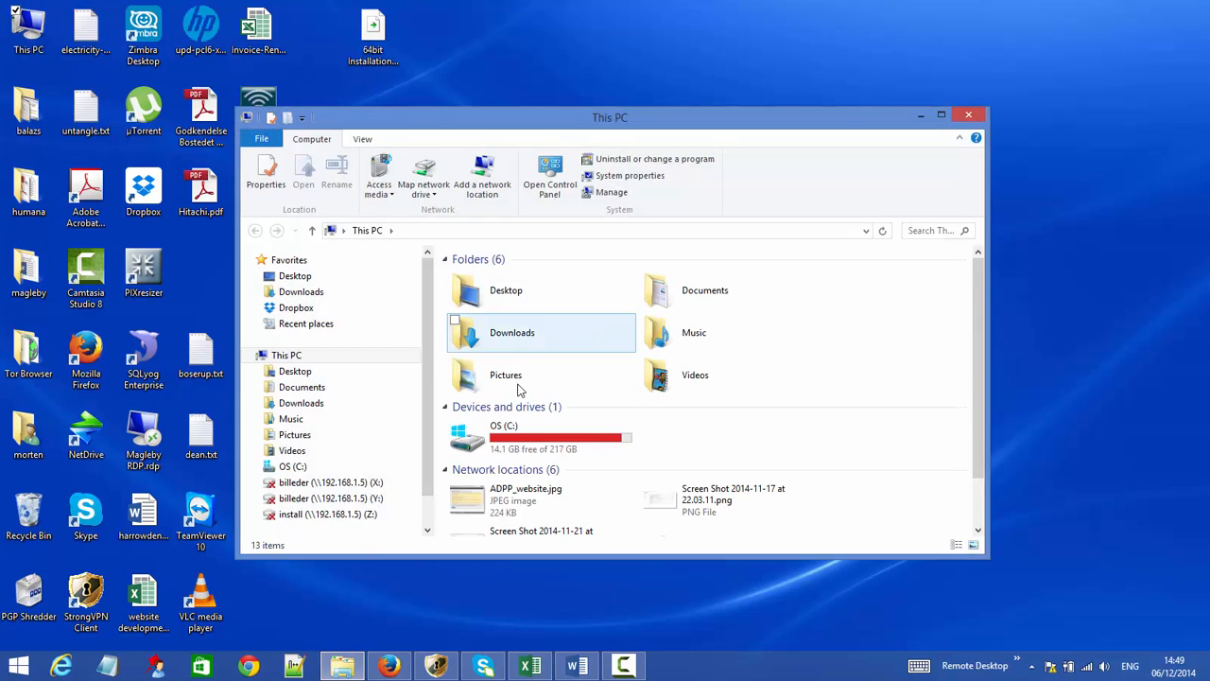
pyautogui.doubleClick(511, 437)
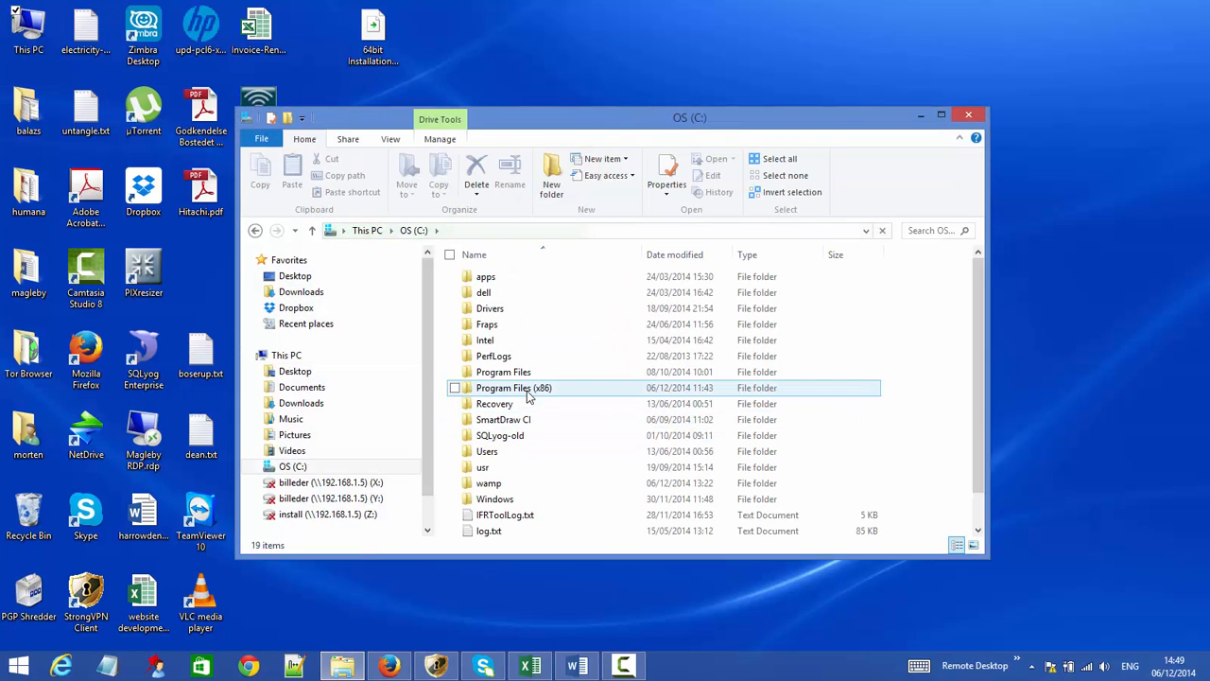
pyautogui.click(526, 391)
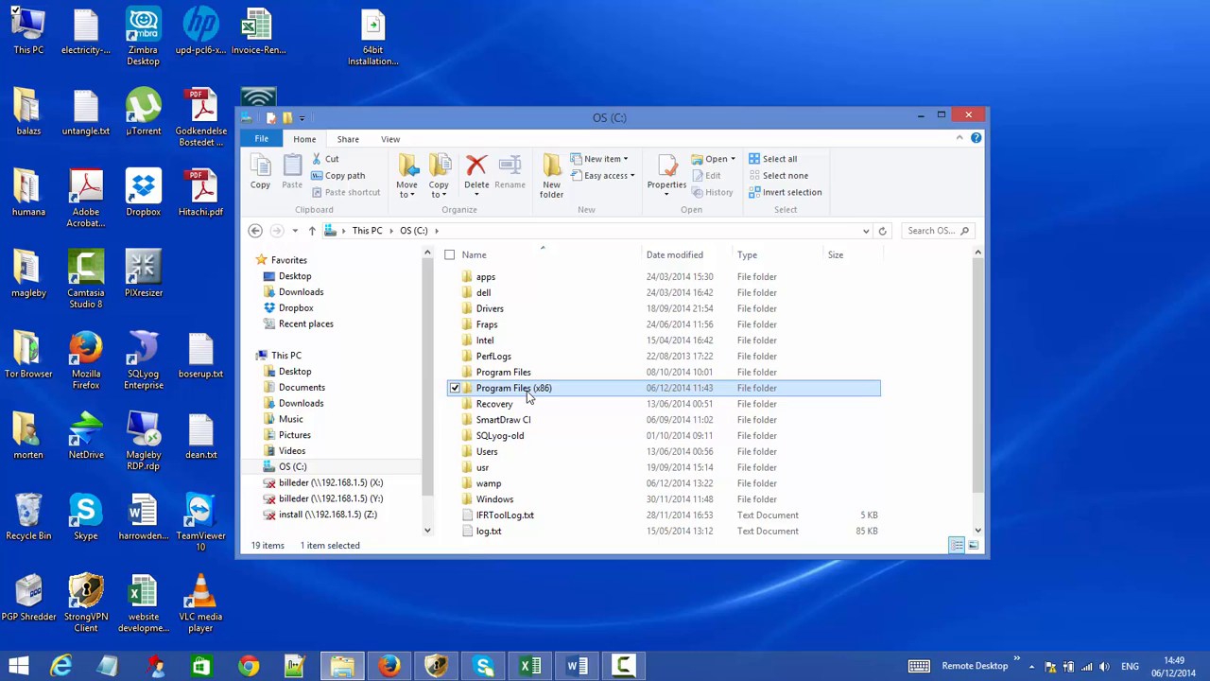
# - Save the Windows 64Bit files as 64bit Installation.zip from the Installing SDB page to the desktop
pyautogui.click(922, 119)
pyautogui.click(389, 667)
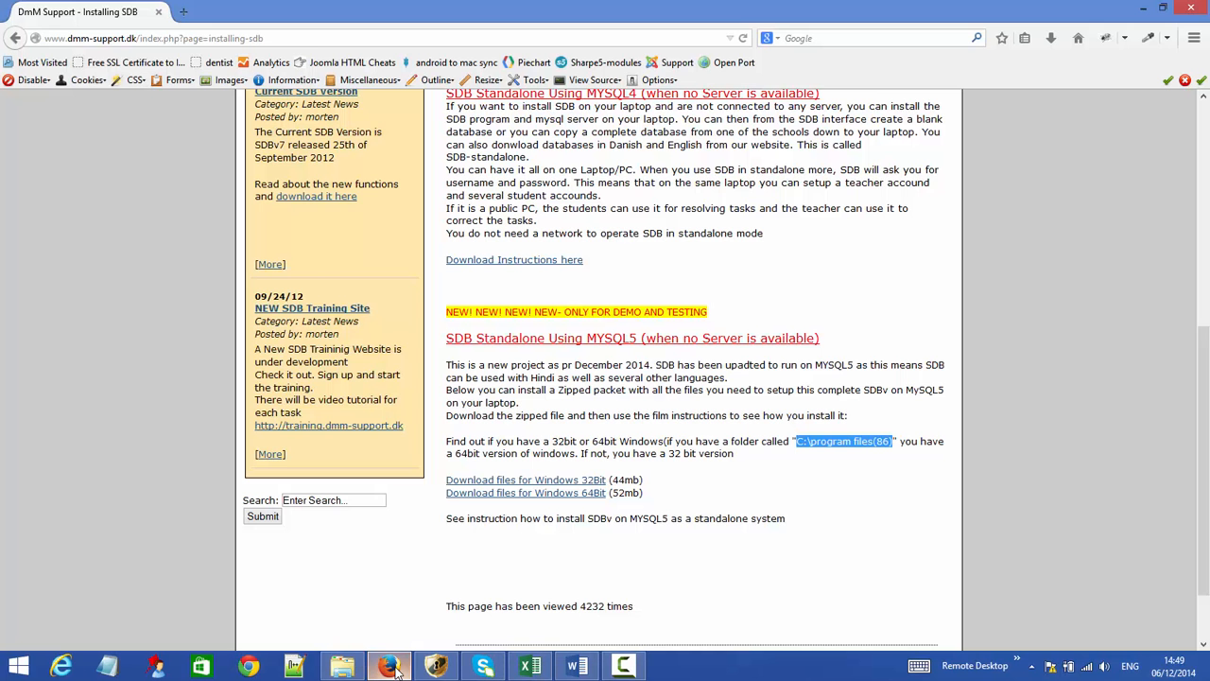
pyautogui.click(534, 496)
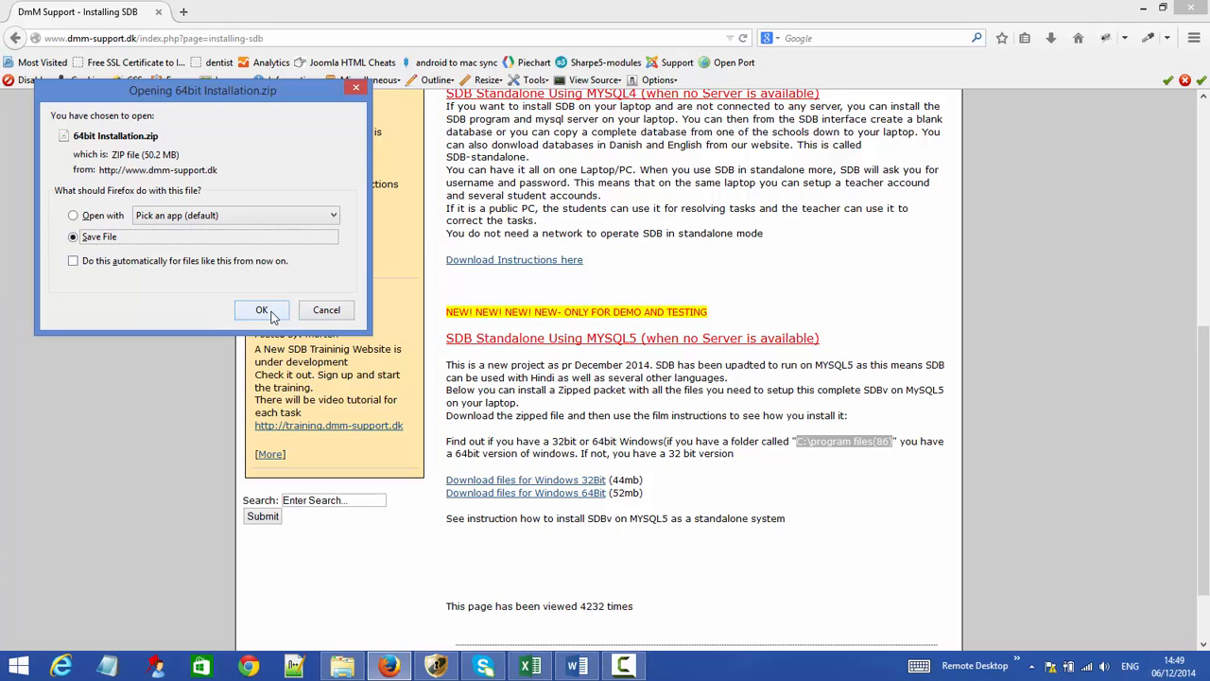
pyautogui.click(331, 314)
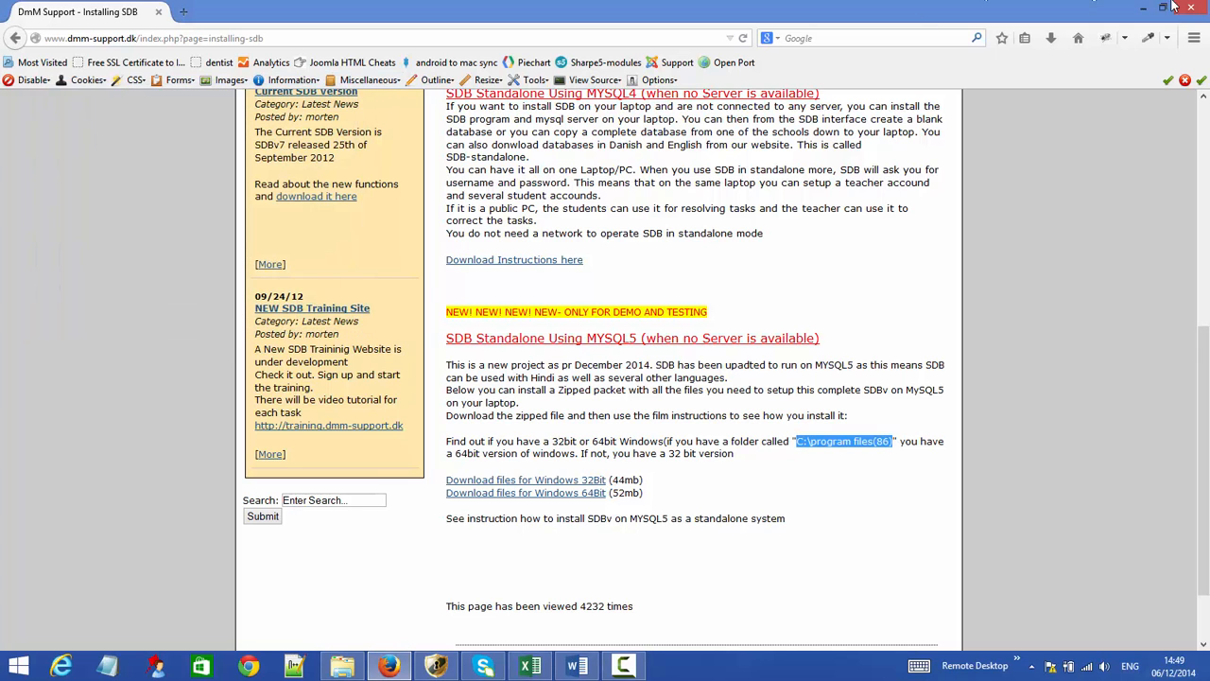
pyautogui.click(1150, 11)
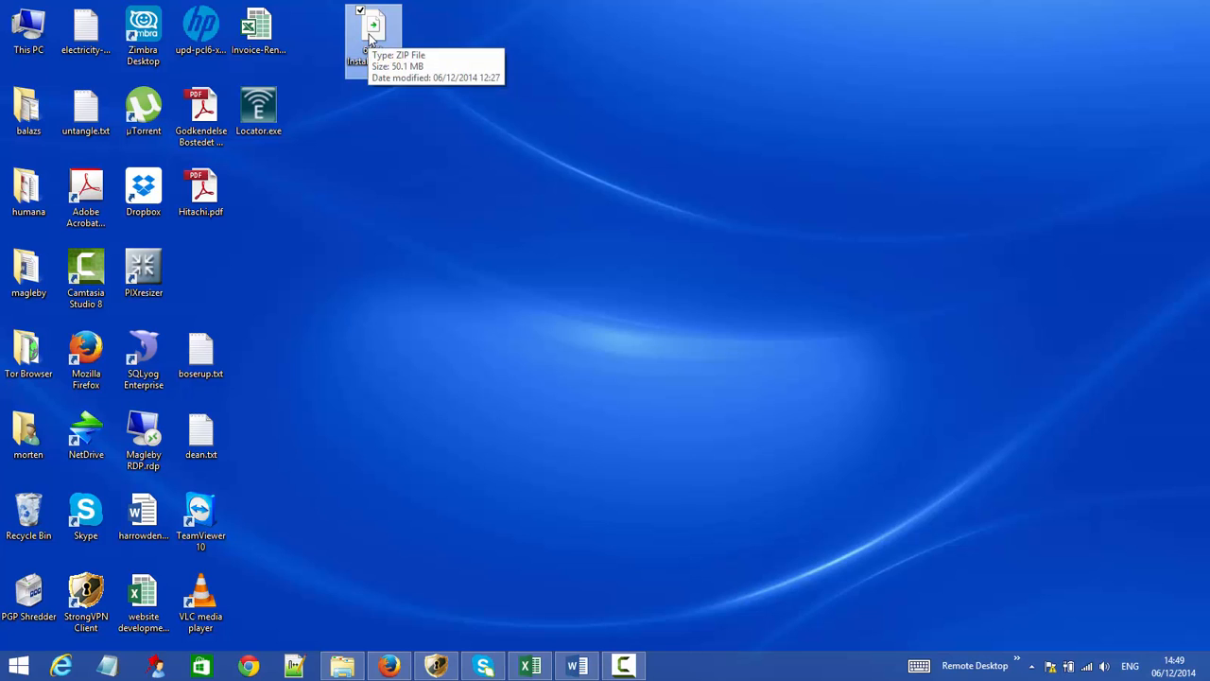
# - Extract 64bit Installation.zip, place the extracted folder beside the zip, and open it
pyautogui.rightClick(370, 38)
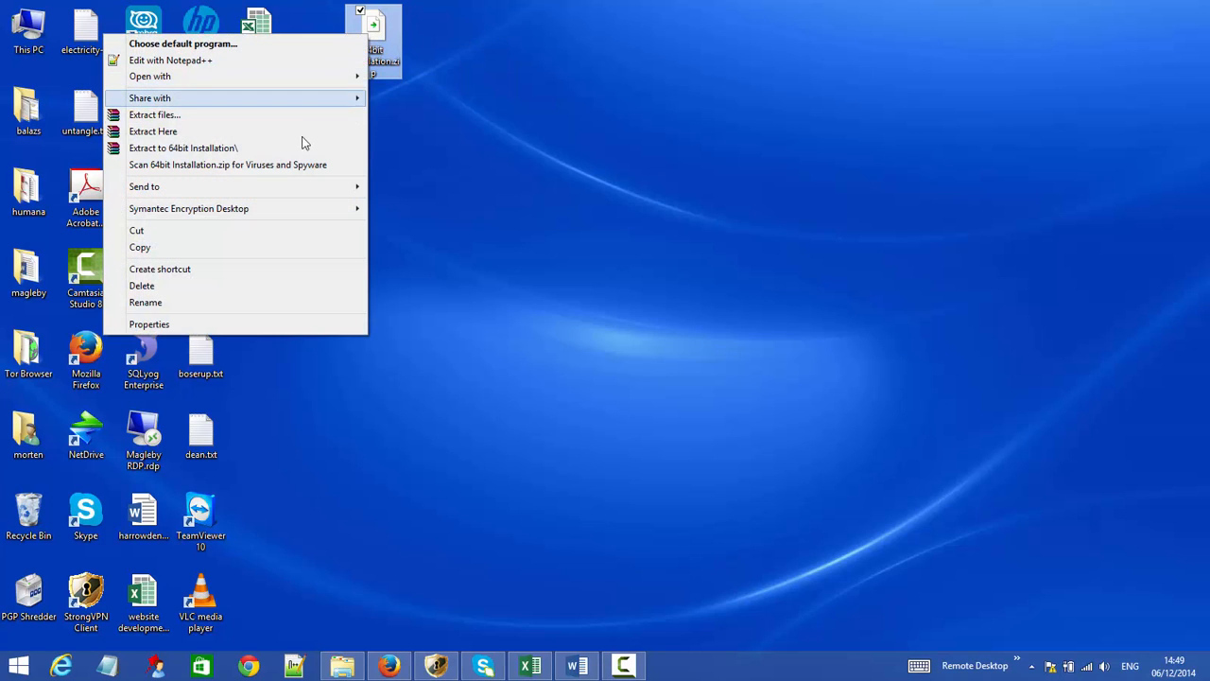
pyautogui.click(296, 152)
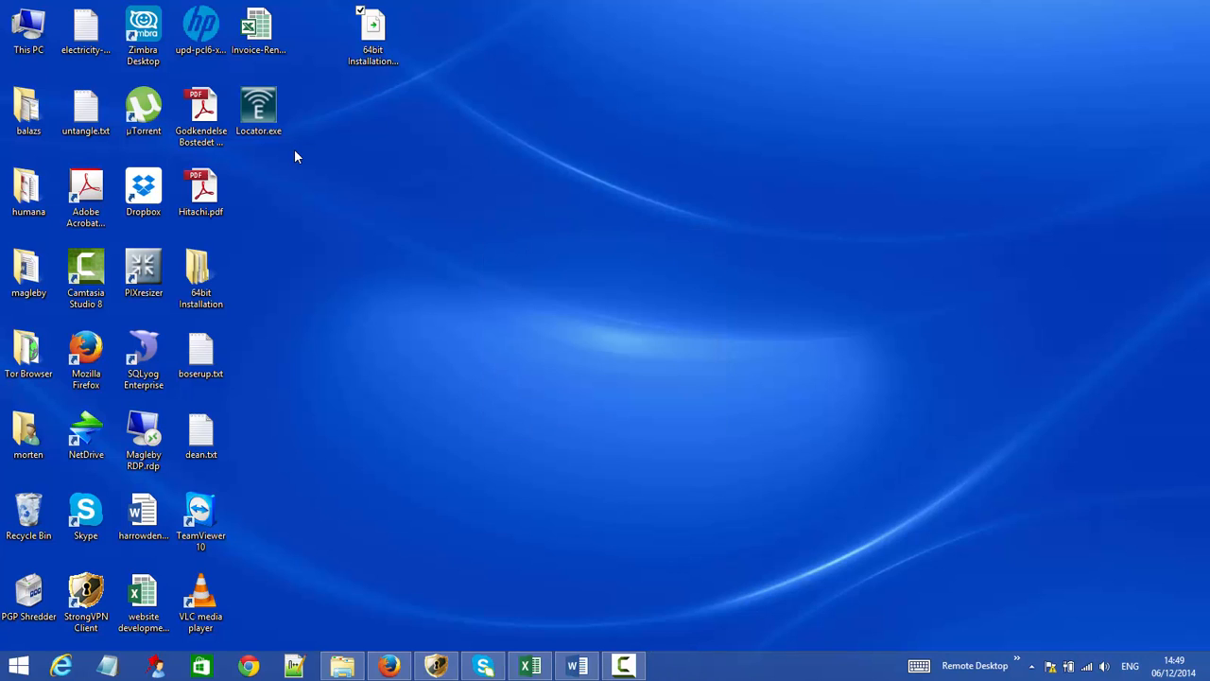
pyautogui.moveTo(200, 293); pyautogui.dragTo(443, 52)
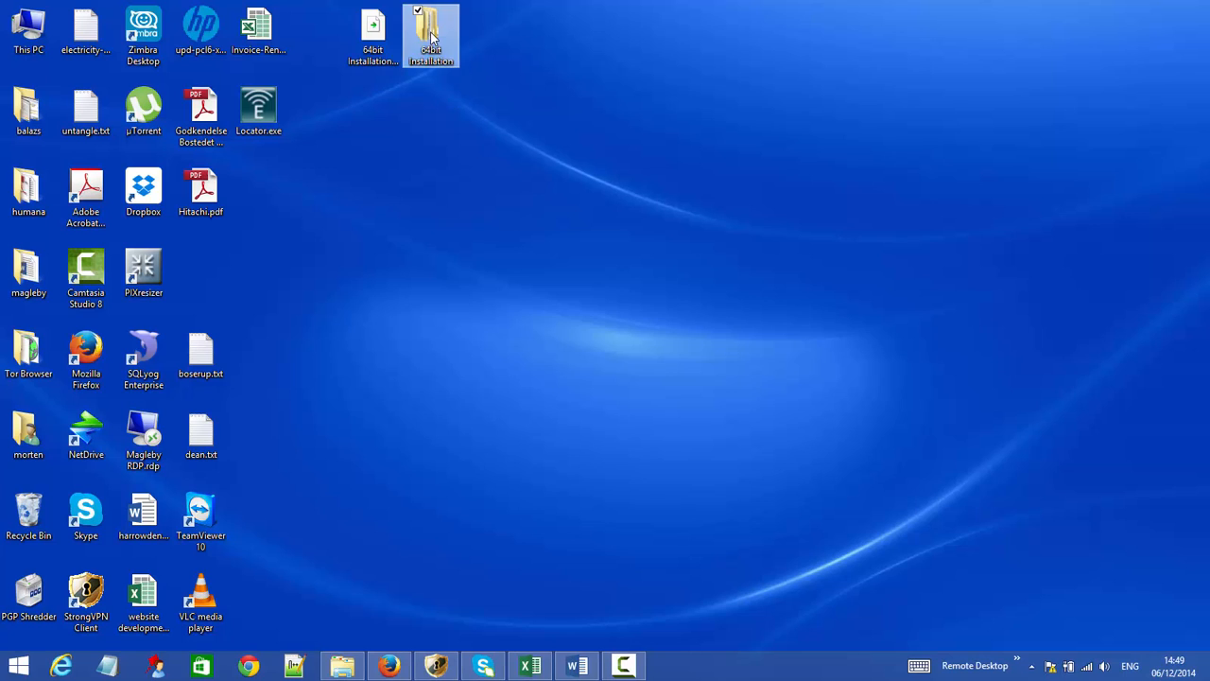
pyautogui.doubleClick(431, 36)
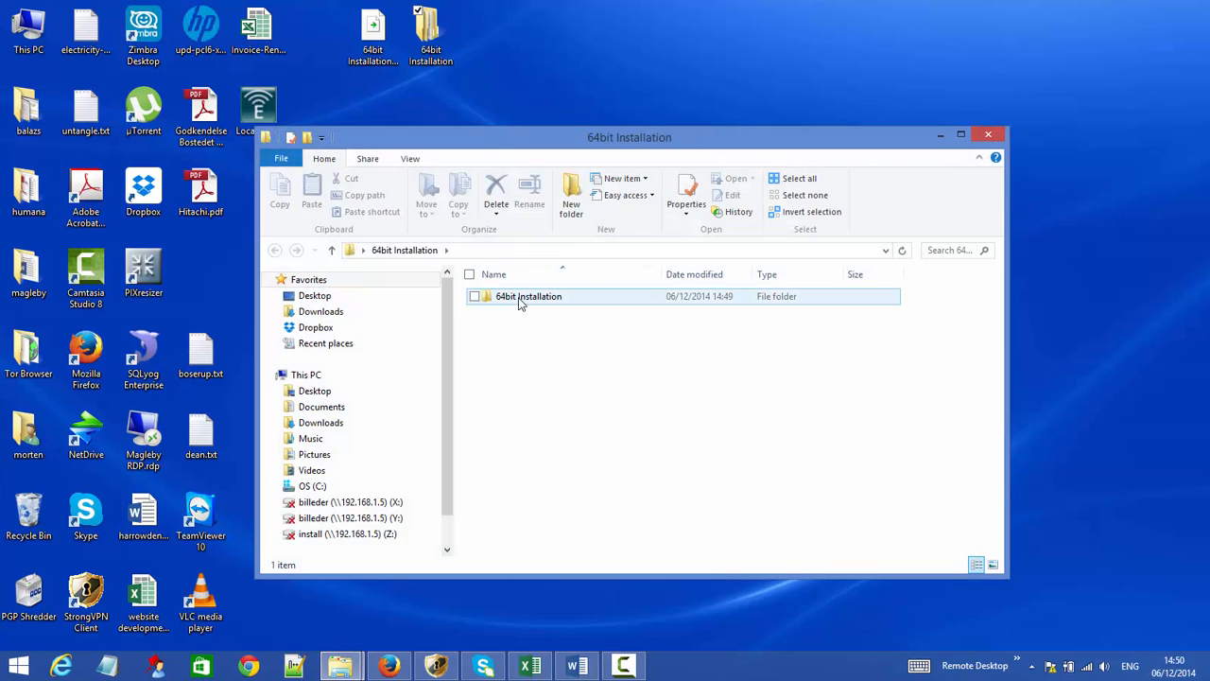
# - Move wampserver2.2d-x64.exe from installbefore-WAMP up one level into 1.Install Wamp Server
pyautogui.doubleClick(519, 299)
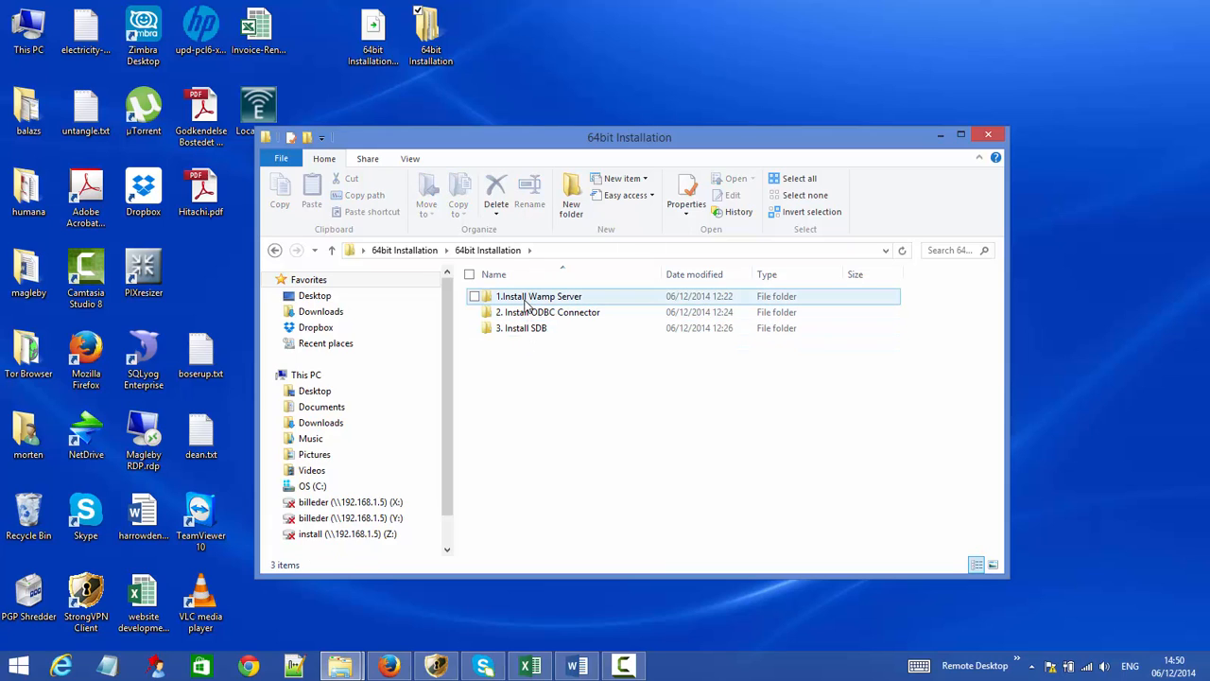
pyautogui.click(526, 302)
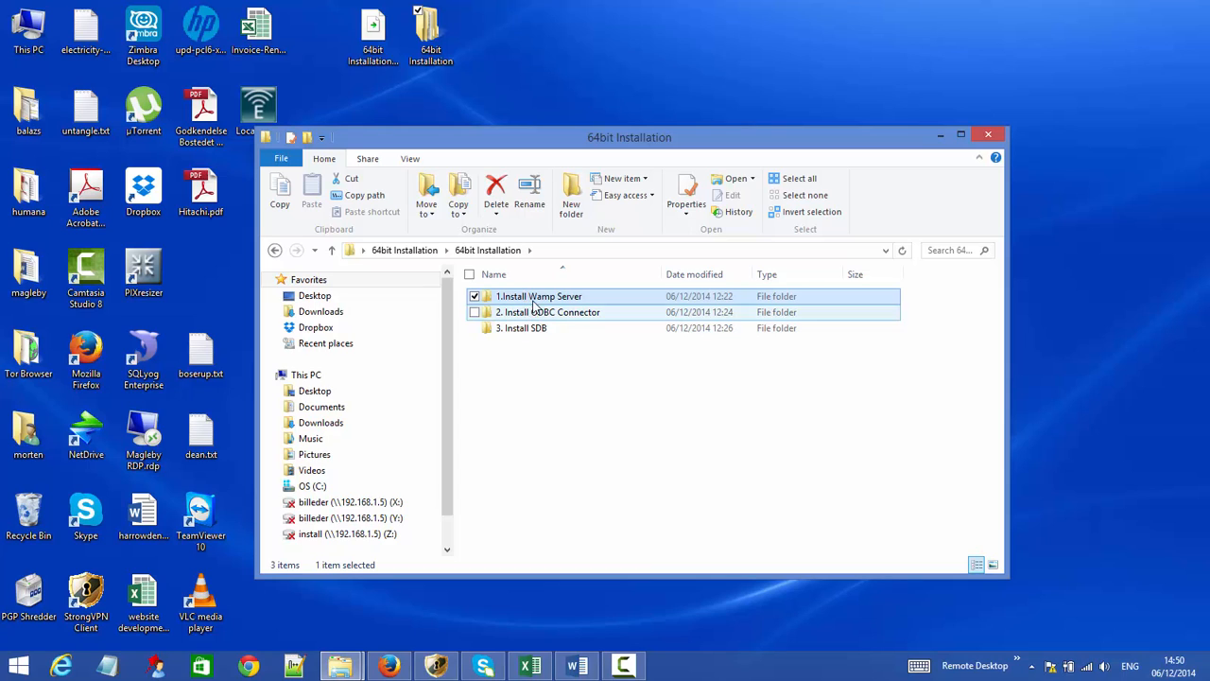
pyautogui.doubleClick(536, 297)
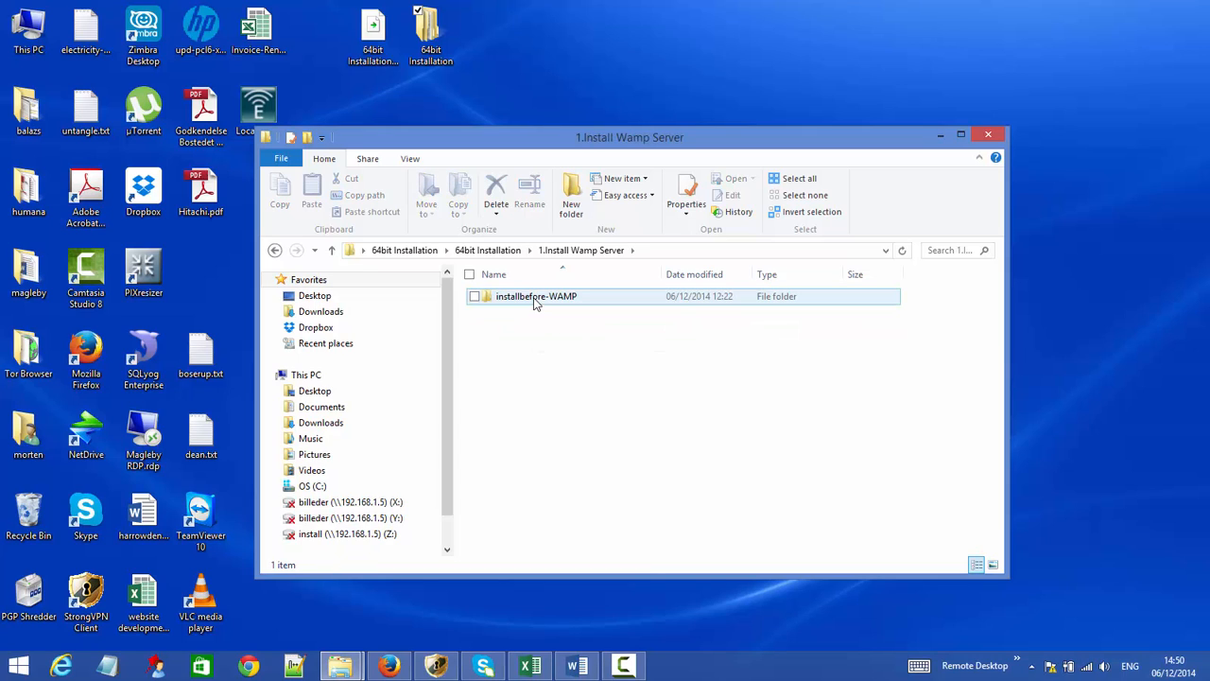
pyautogui.doubleClick(534, 297)
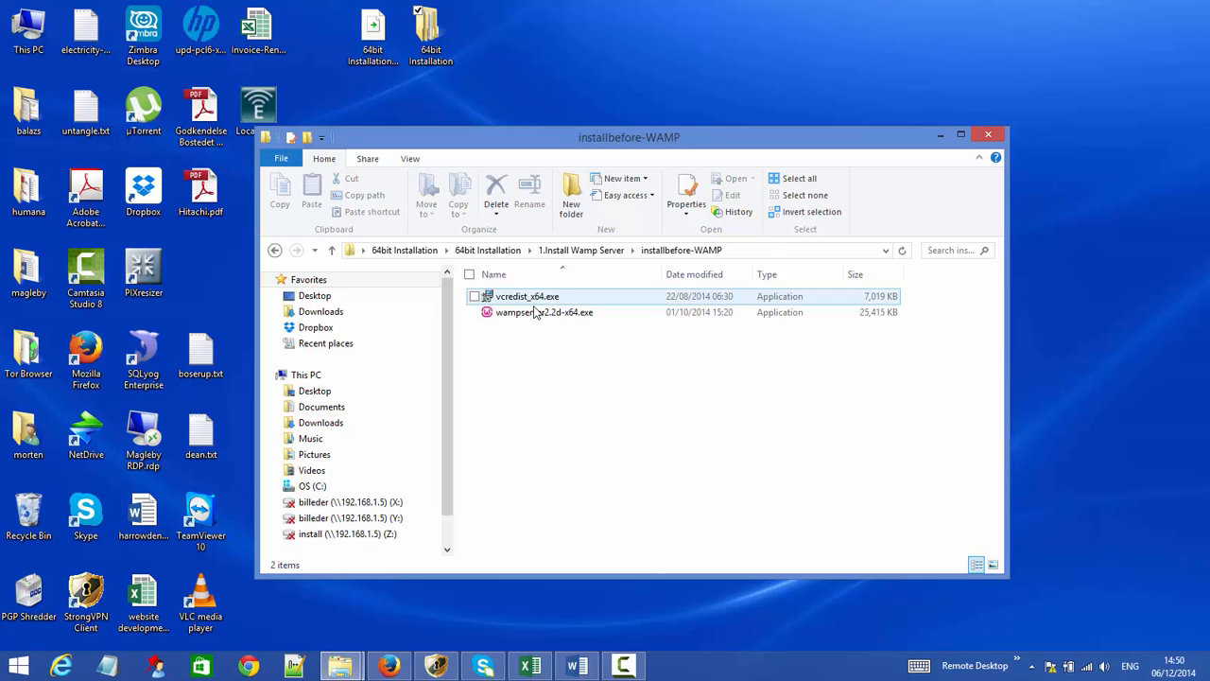
pyautogui.click(534, 316)
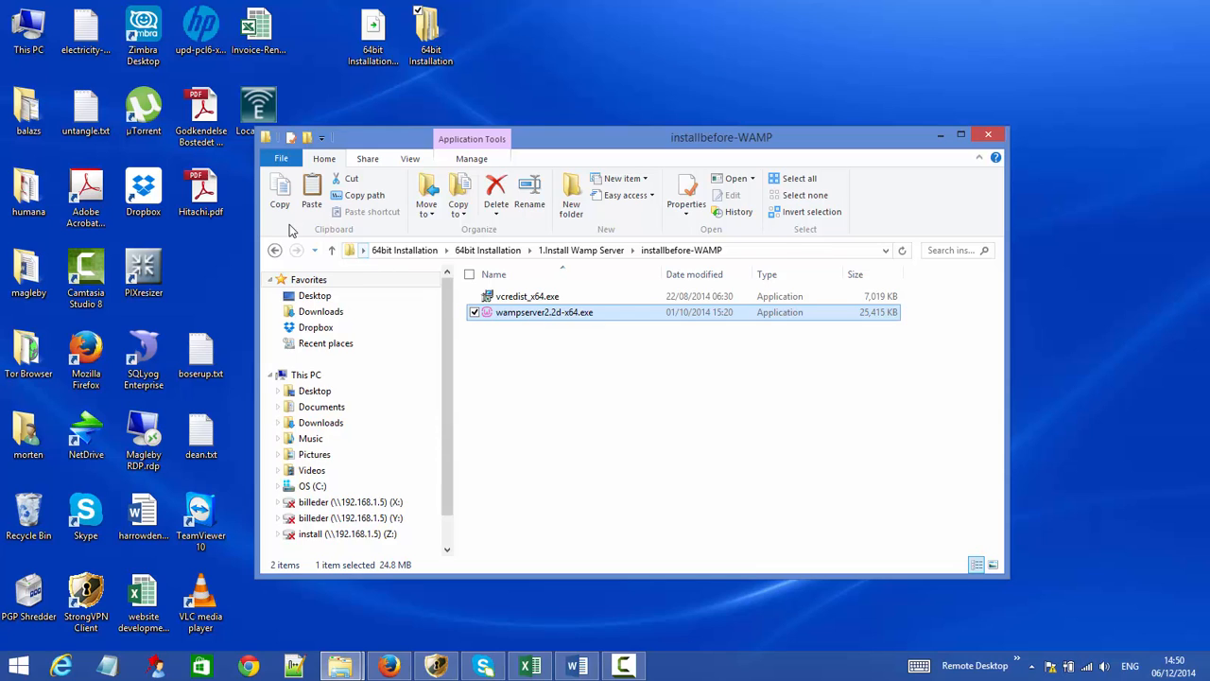
pyautogui.click(275, 250)
pyautogui.click(568, 373)
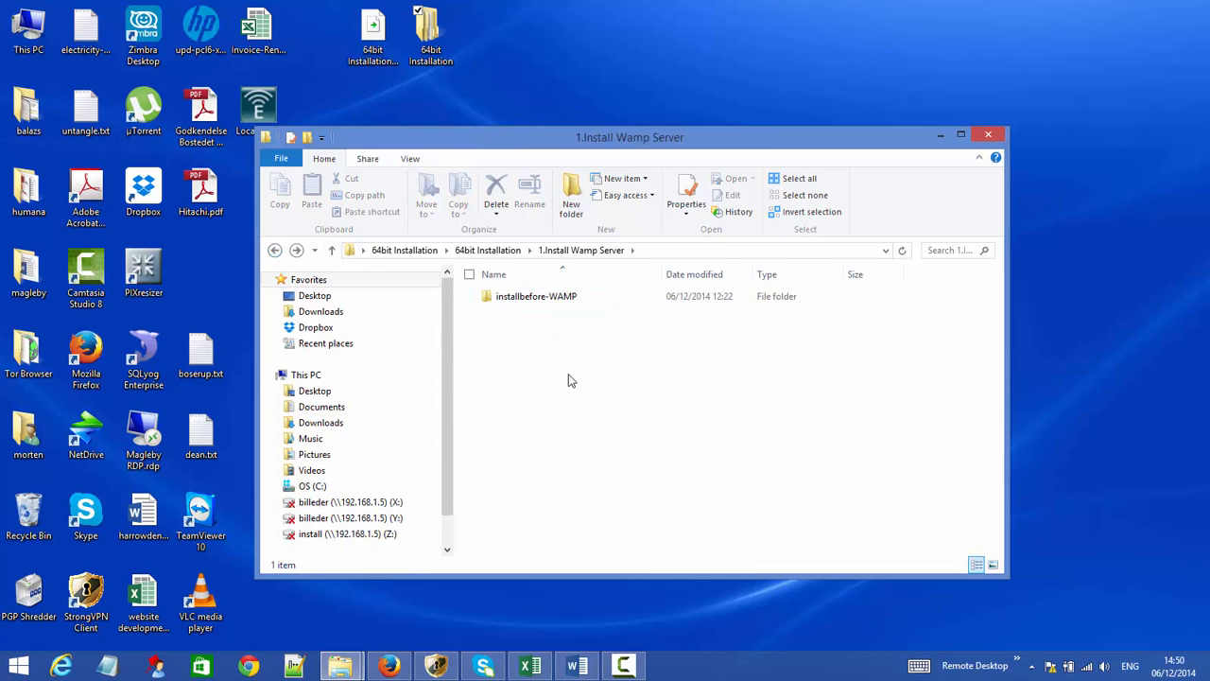
pyautogui.hotkey('ctrl', 'v')
pyautogui.click(556, 375)
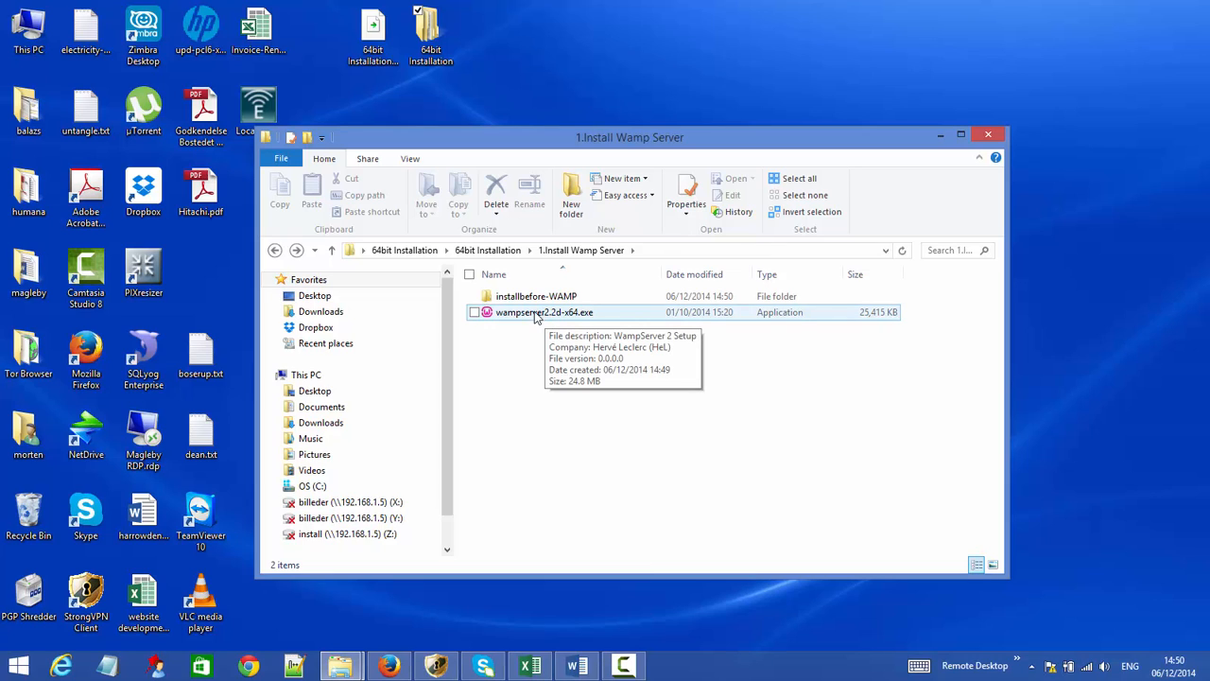
# - Launch vcredist_x64.exe and cancel the already-installed Visual C++ 2012 x64 setup
pyautogui.doubleClick(534, 297)
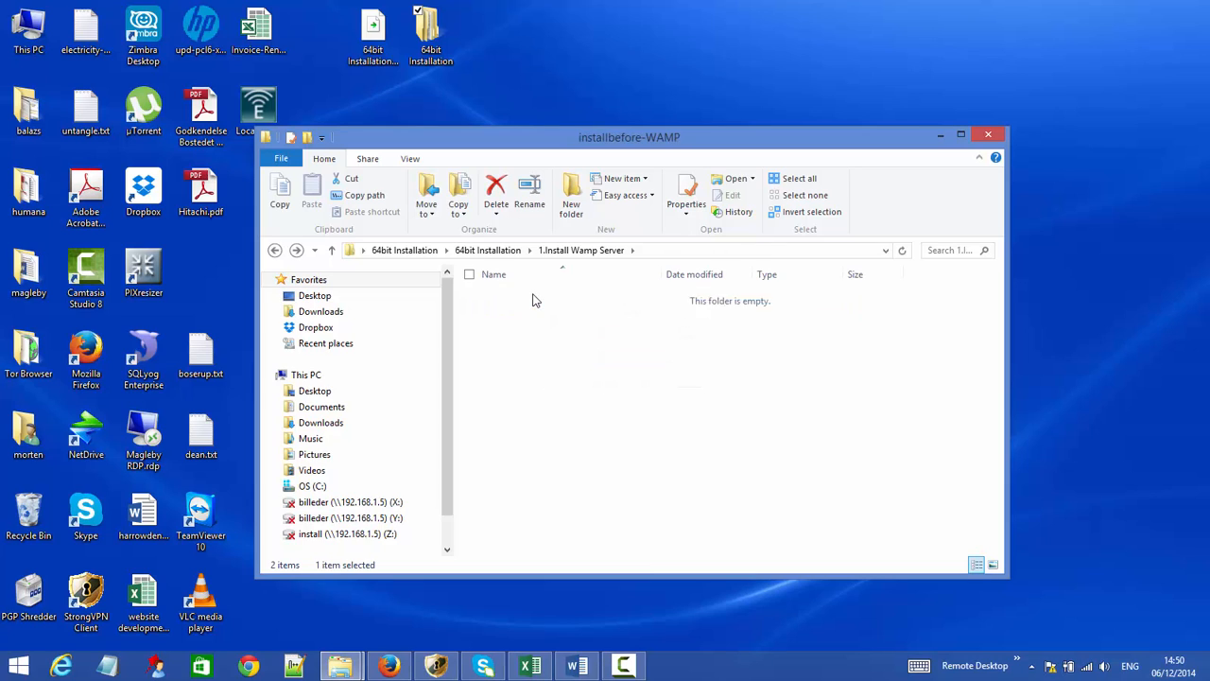
pyautogui.click(532, 299)
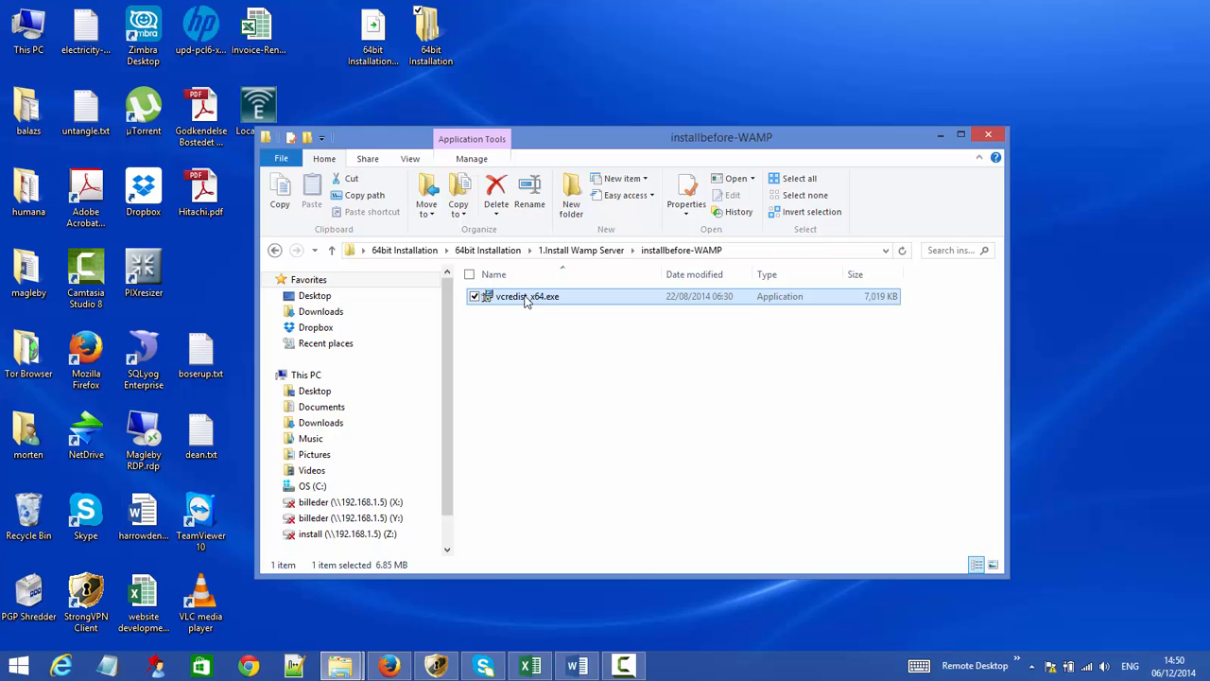
pyautogui.doubleClick(527, 297)
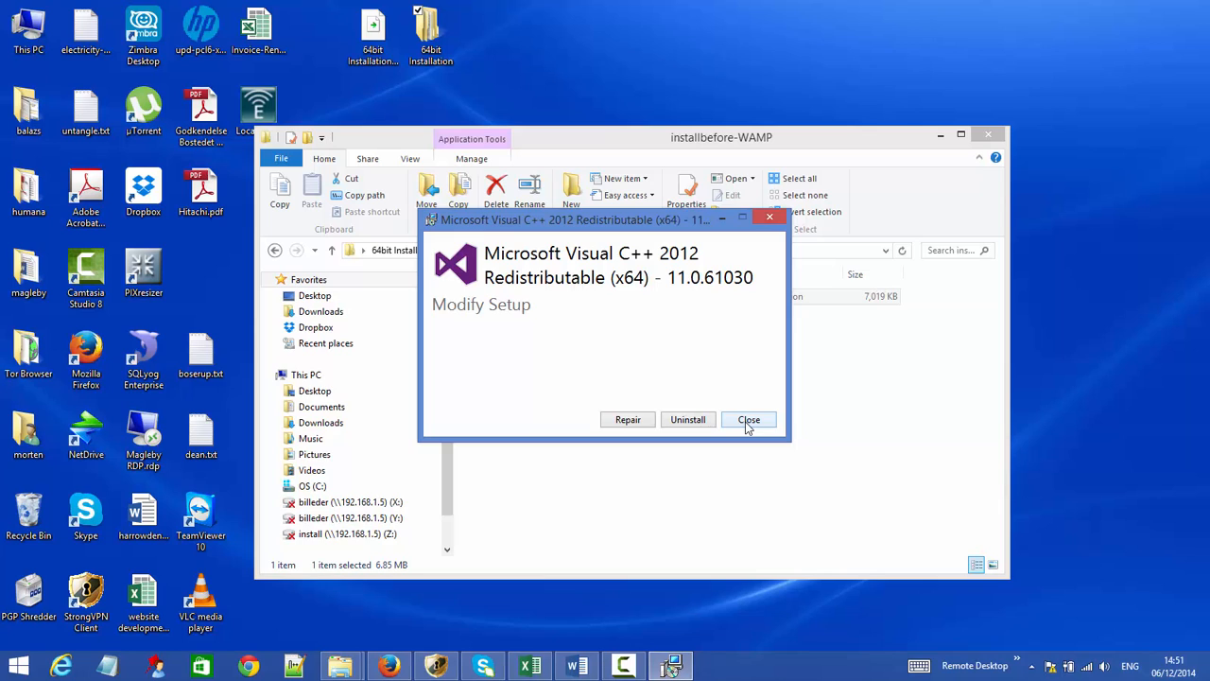
pyautogui.click(747, 422)
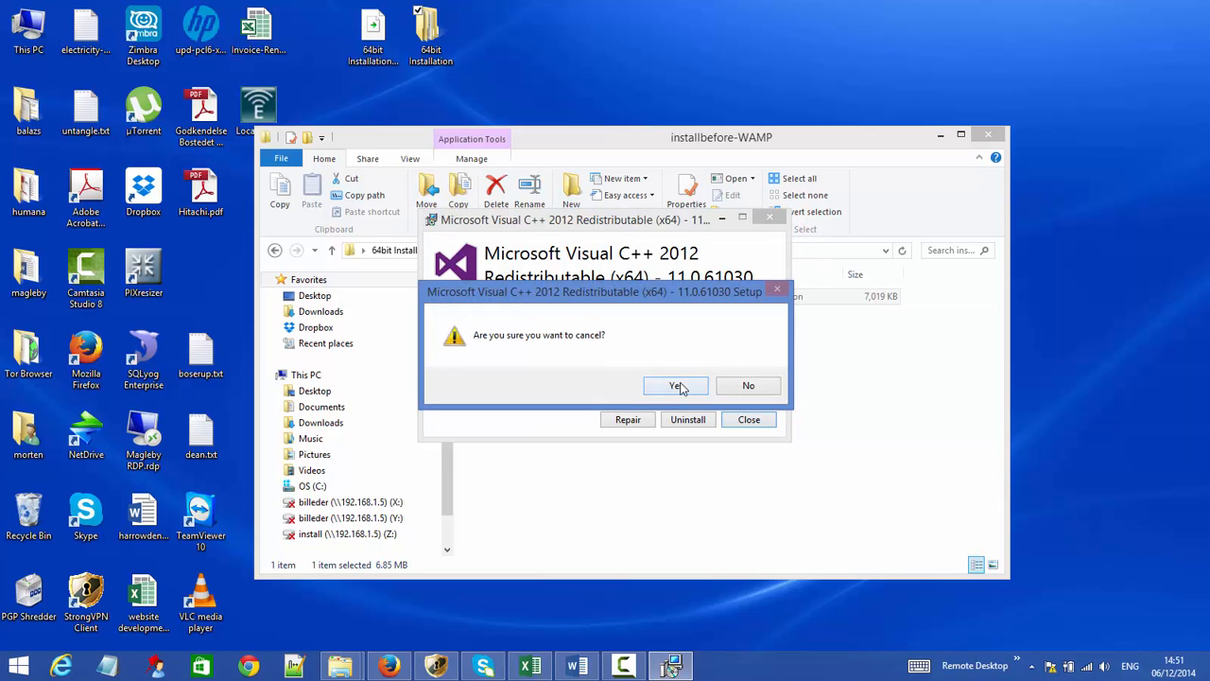
pyautogui.click(677, 385)
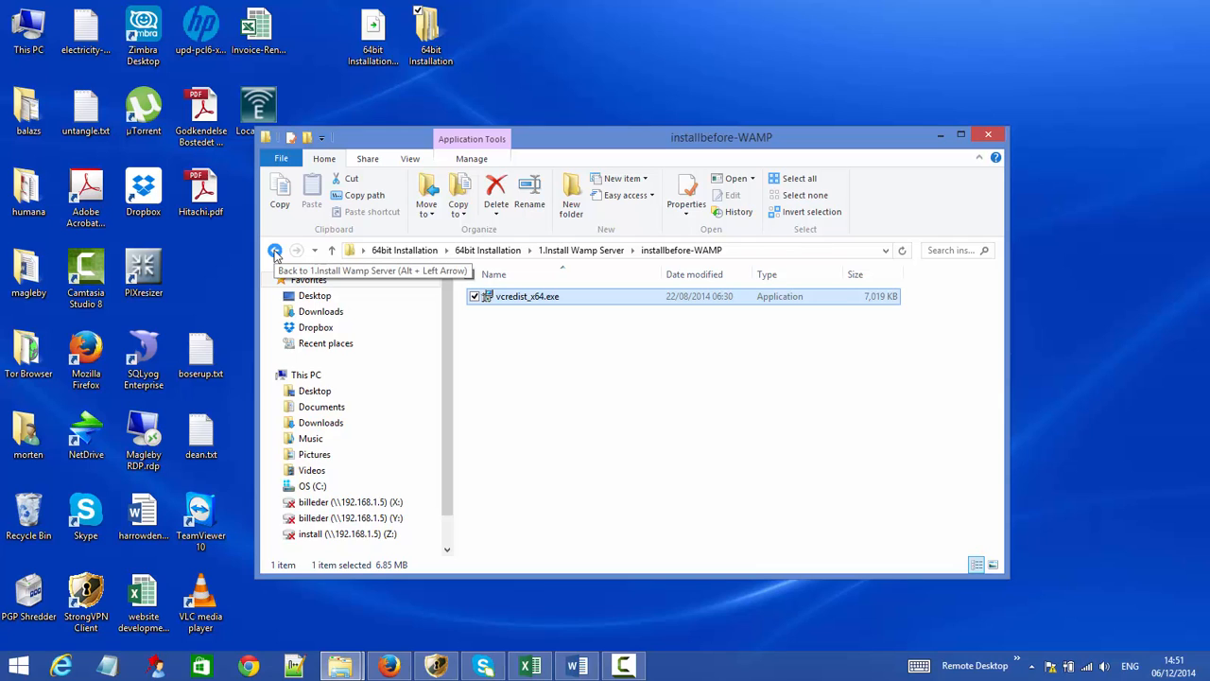
# - Launch wampserver2.2d-x64.exe, accept the licence, and confirm installing into the existing c:\wamp folder
pyautogui.click(274, 251)
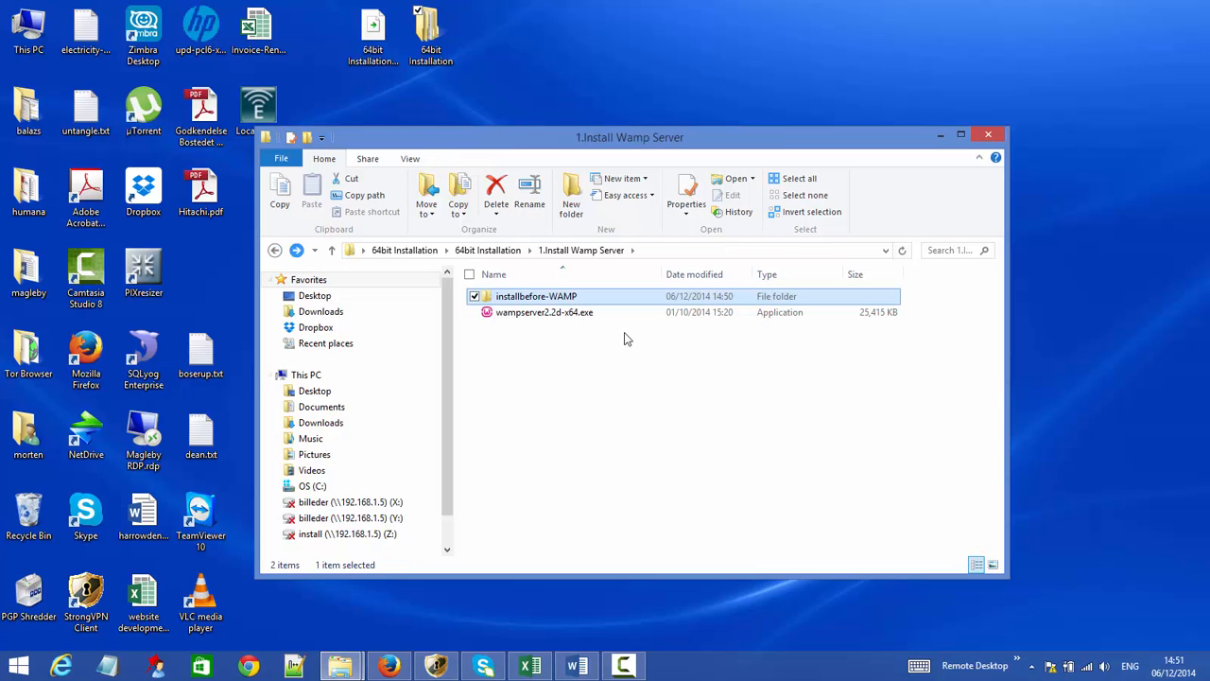
pyautogui.click(553, 313)
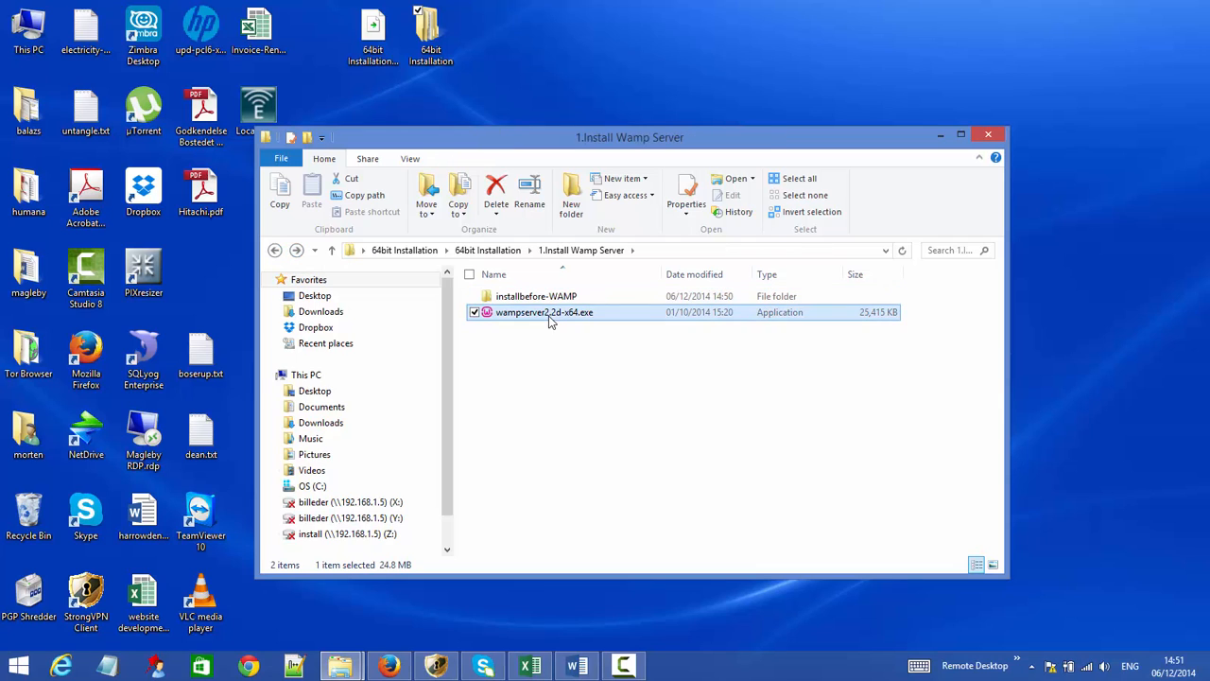
pyautogui.doubleClick(526, 318)
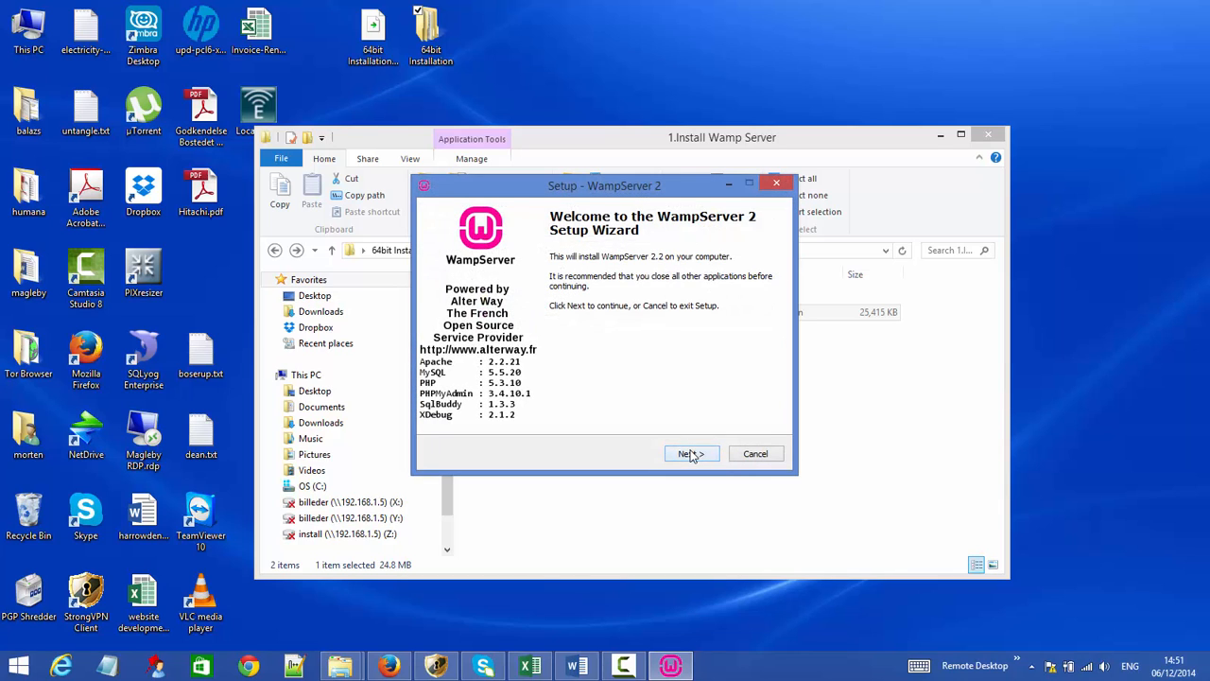
pyautogui.click(691, 453)
pyautogui.click(501, 407)
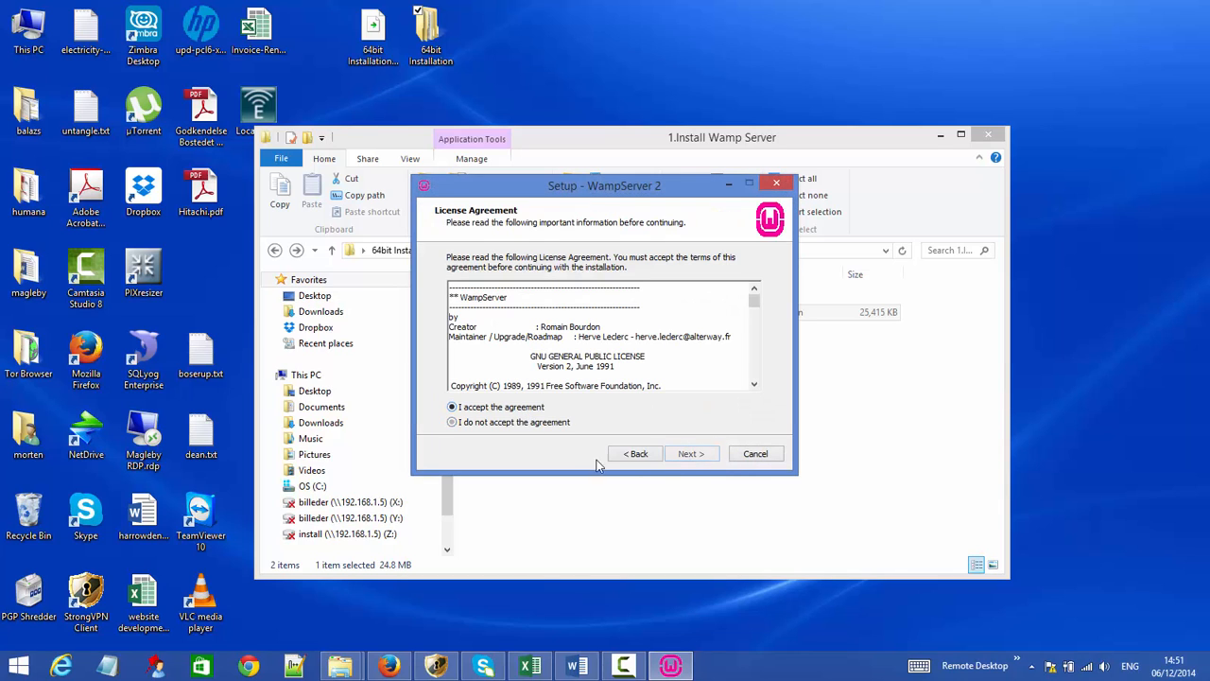
pyautogui.click(697, 454)
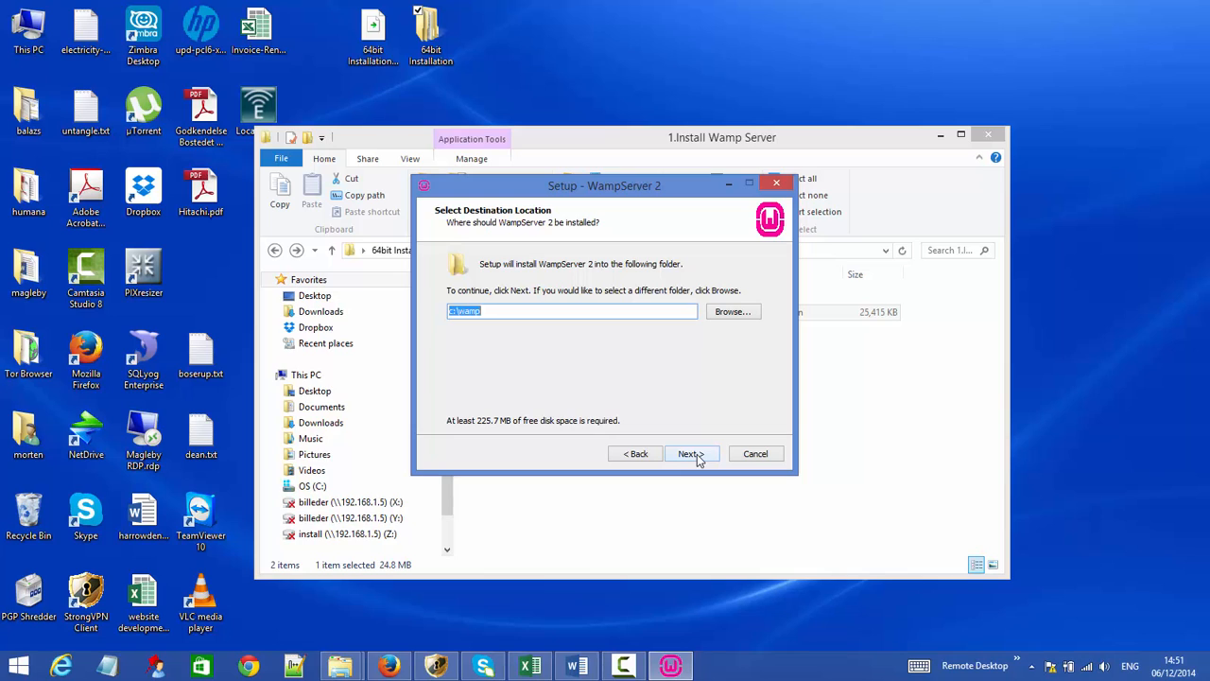
pyautogui.click(697, 453)
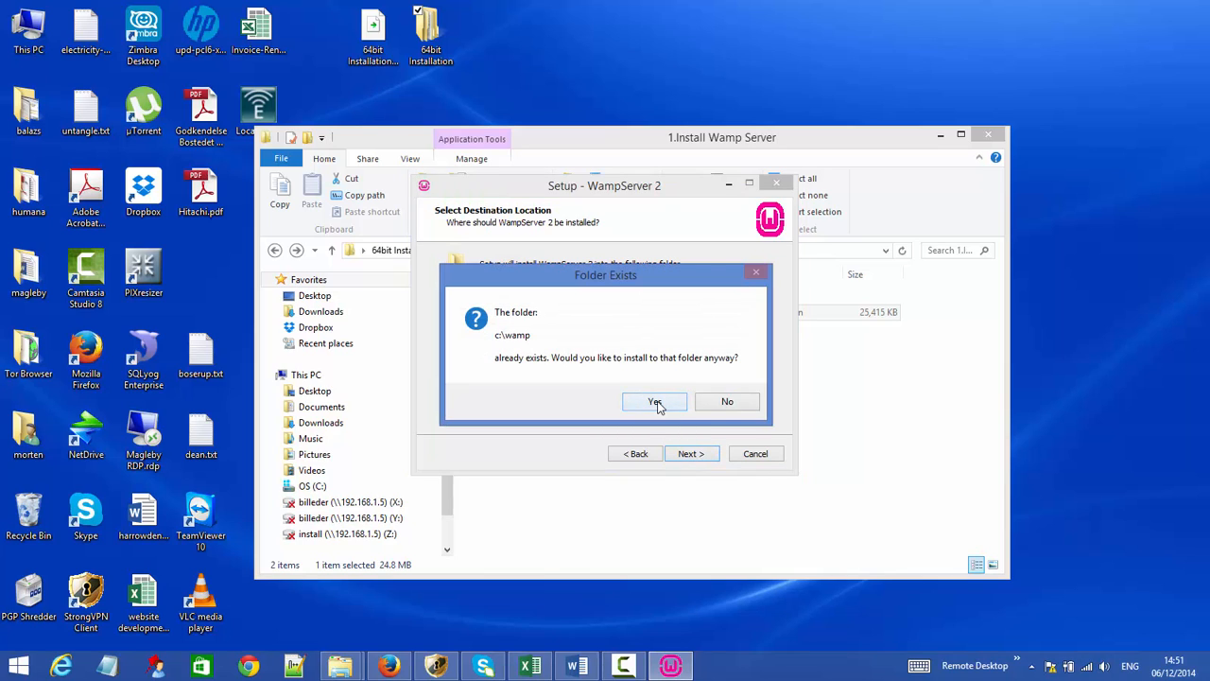
pyautogui.click(655, 402)
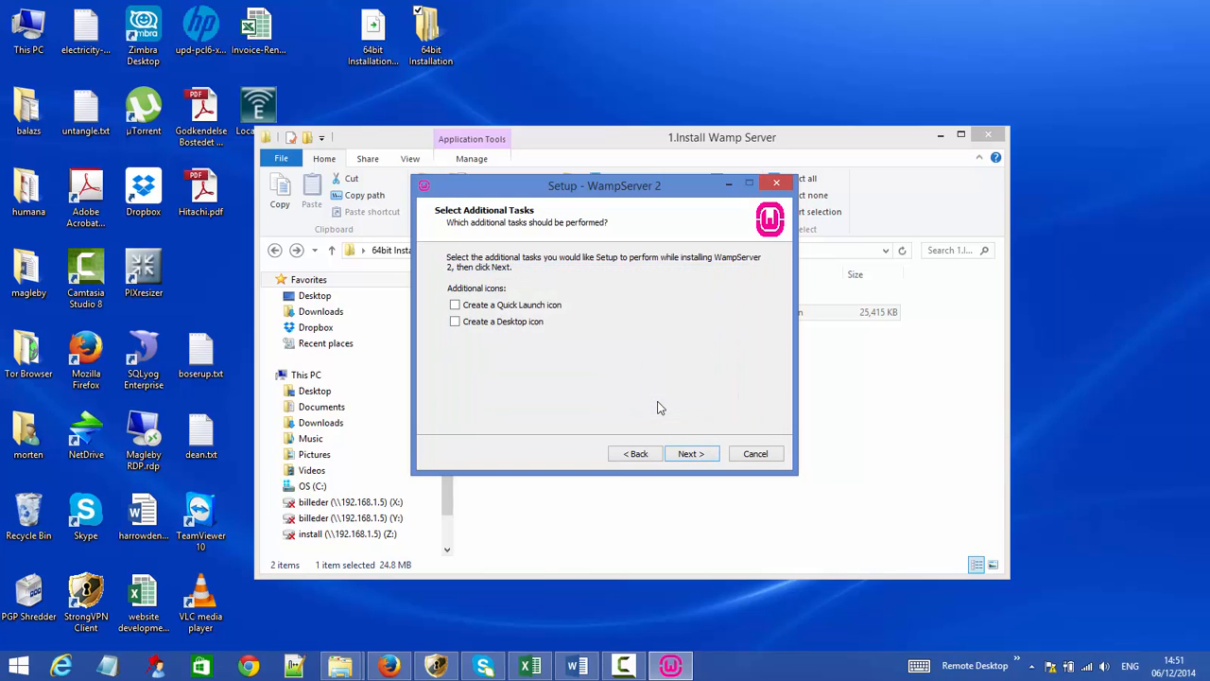
# - Keep only the desktop icon option and start the WampServer installation
pyautogui.click(456, 307)
pyautogui.click(456, 322)
pyautogui.click(455, 305)
pyautogui.click(690, 455)
pyautogui.click(689, 455)
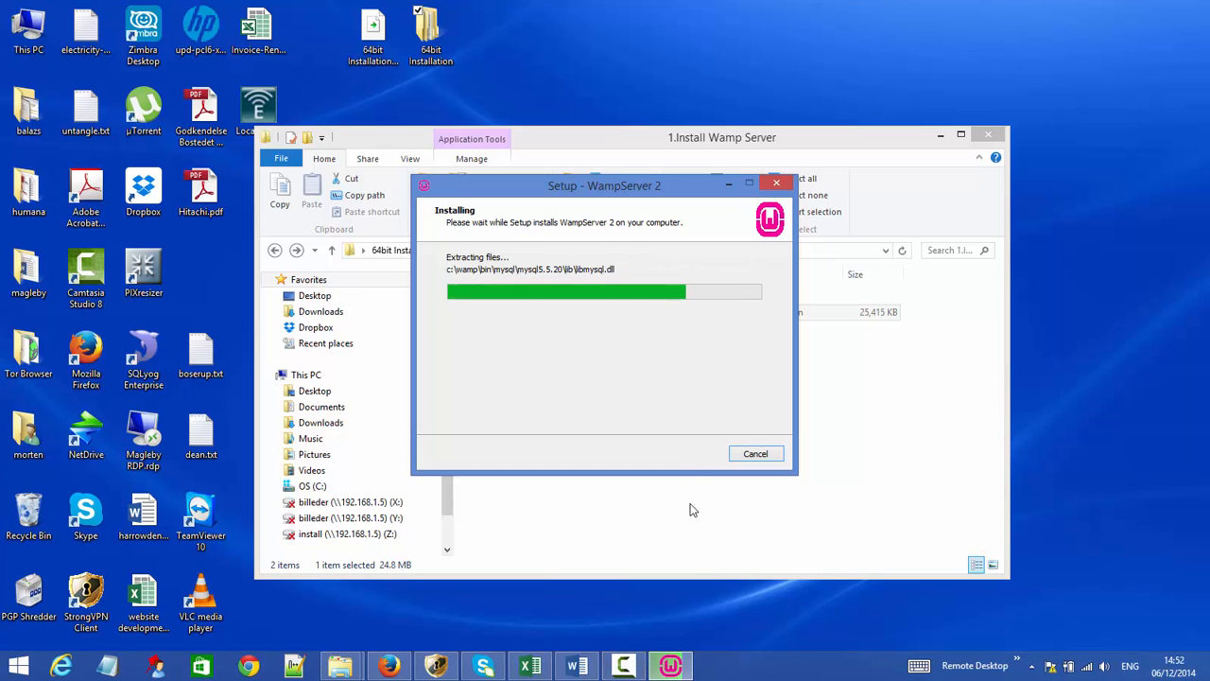
pyautogui.click(635, 668)
# - Keep explorer.exe as browser, accept the new homepage and default PHP mail settings, and finish
pyautogui.click(635, 668)
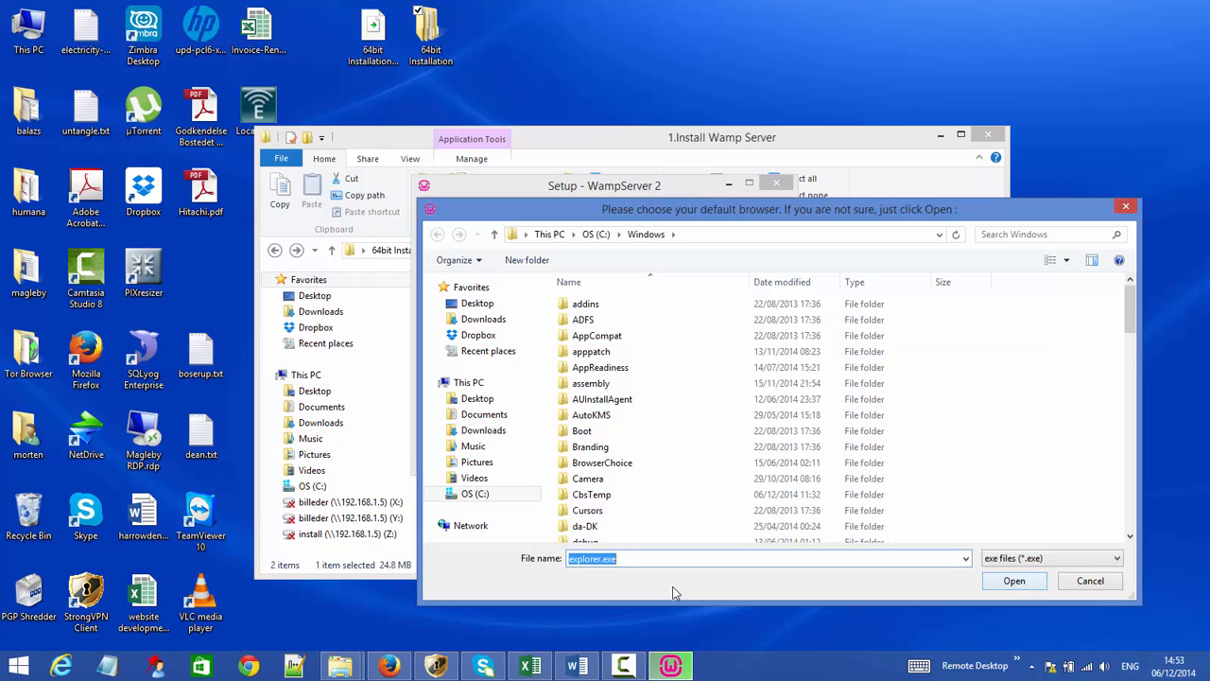
pyautogui.click(1000, 580)
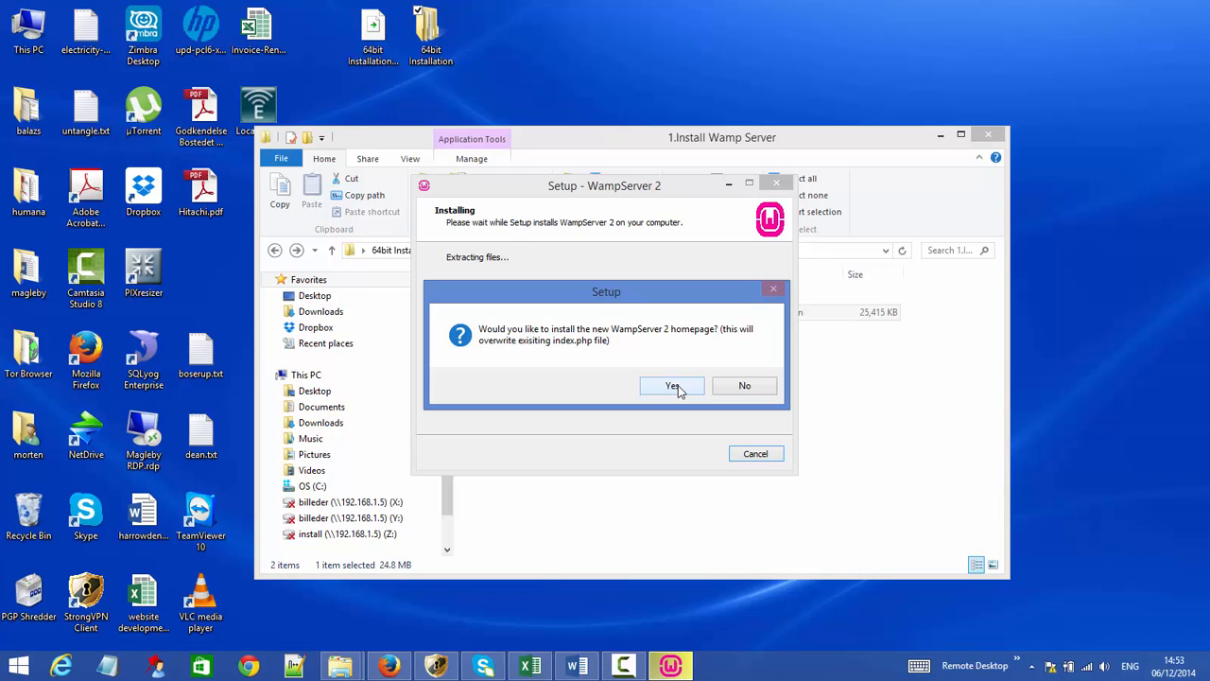
pyautogui.click(672, 386)
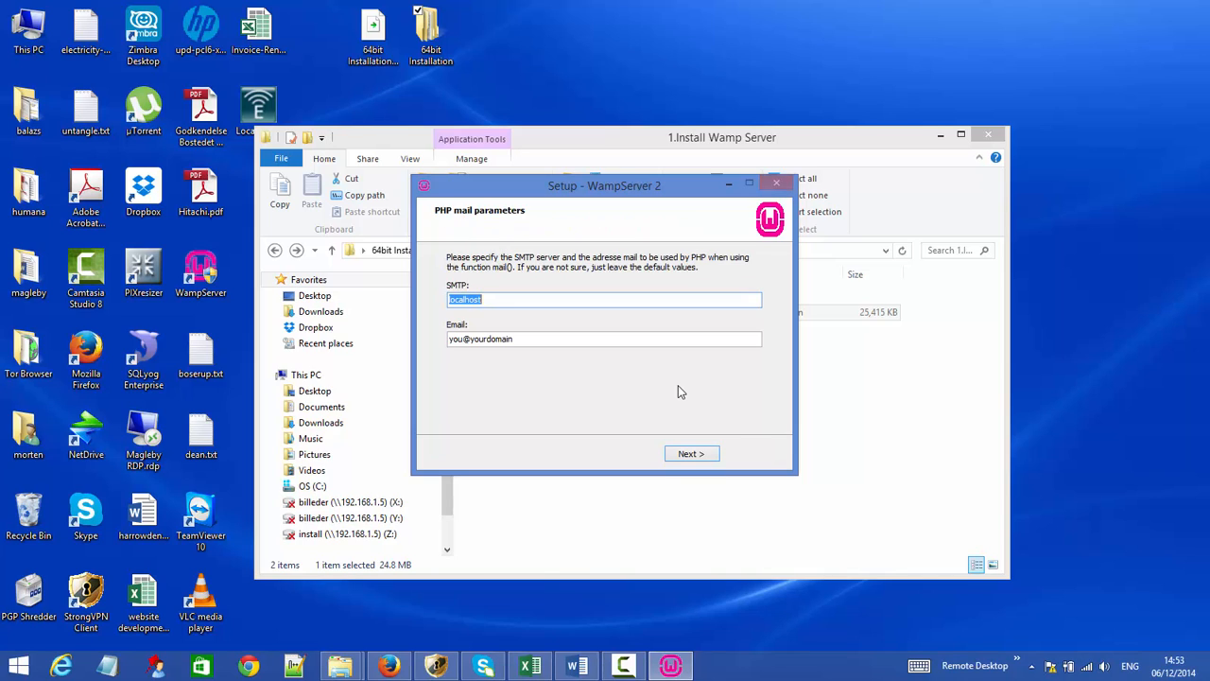
pyautogui.click(690, 454)
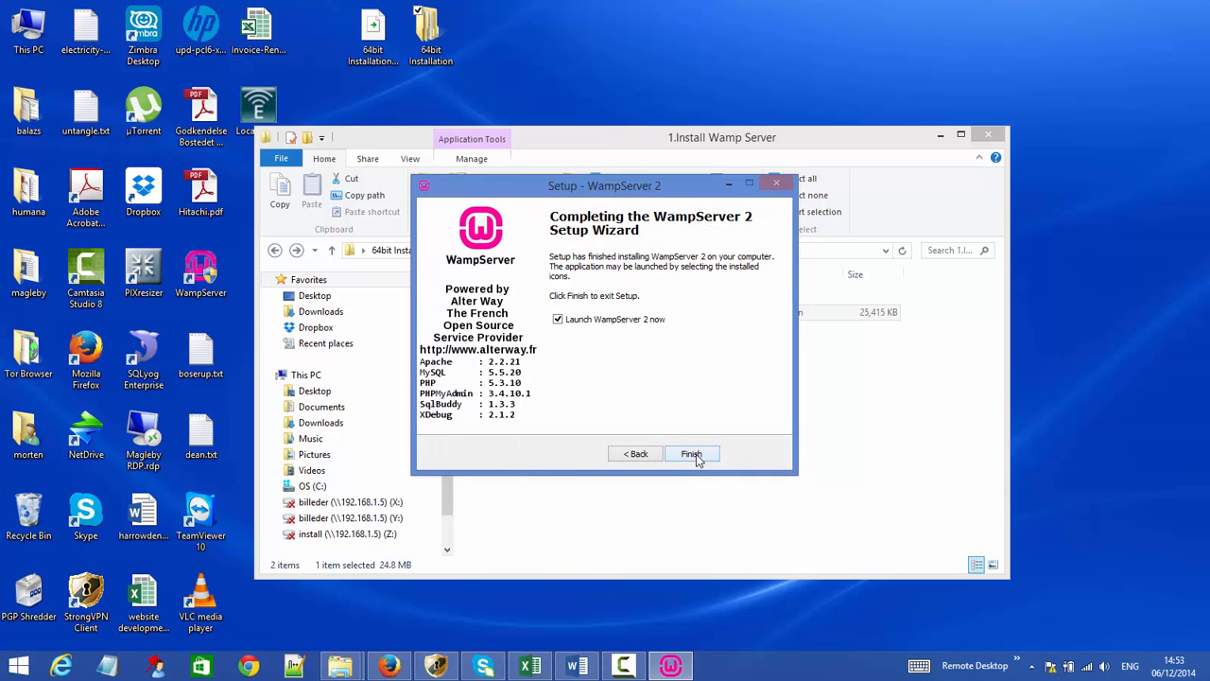
pyautogui.click(691, 454)
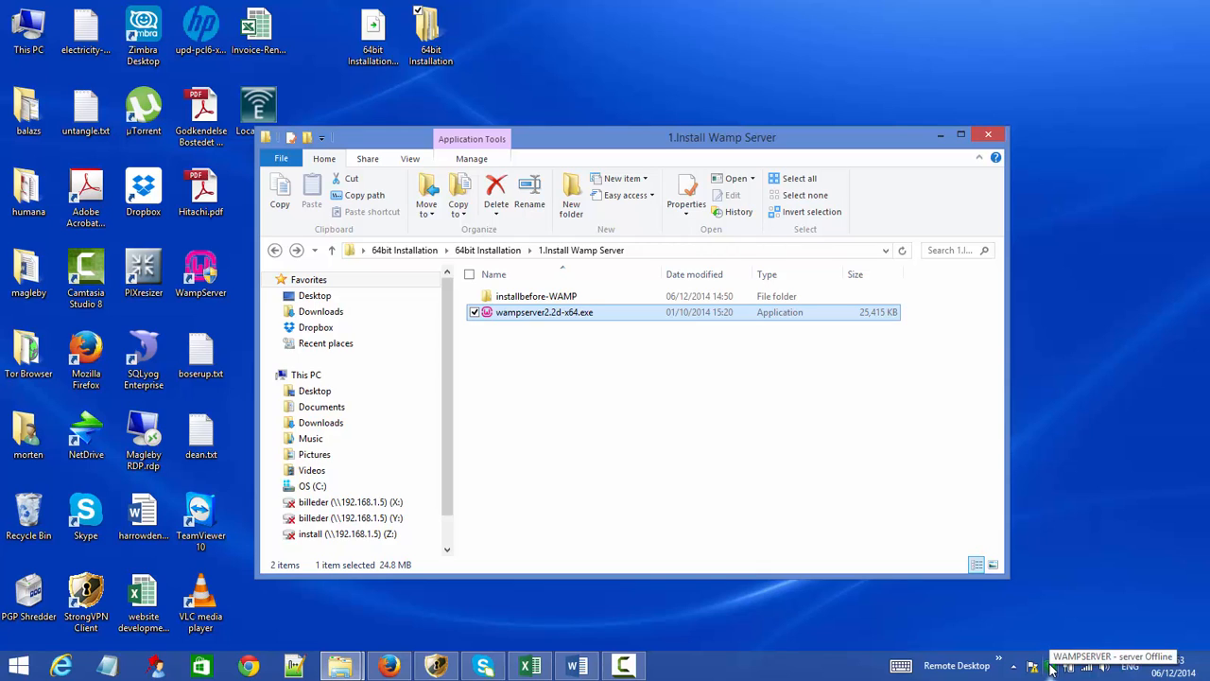
pyautogui.click(1052, 668)
pyautogui.moveTo(1116, 552)
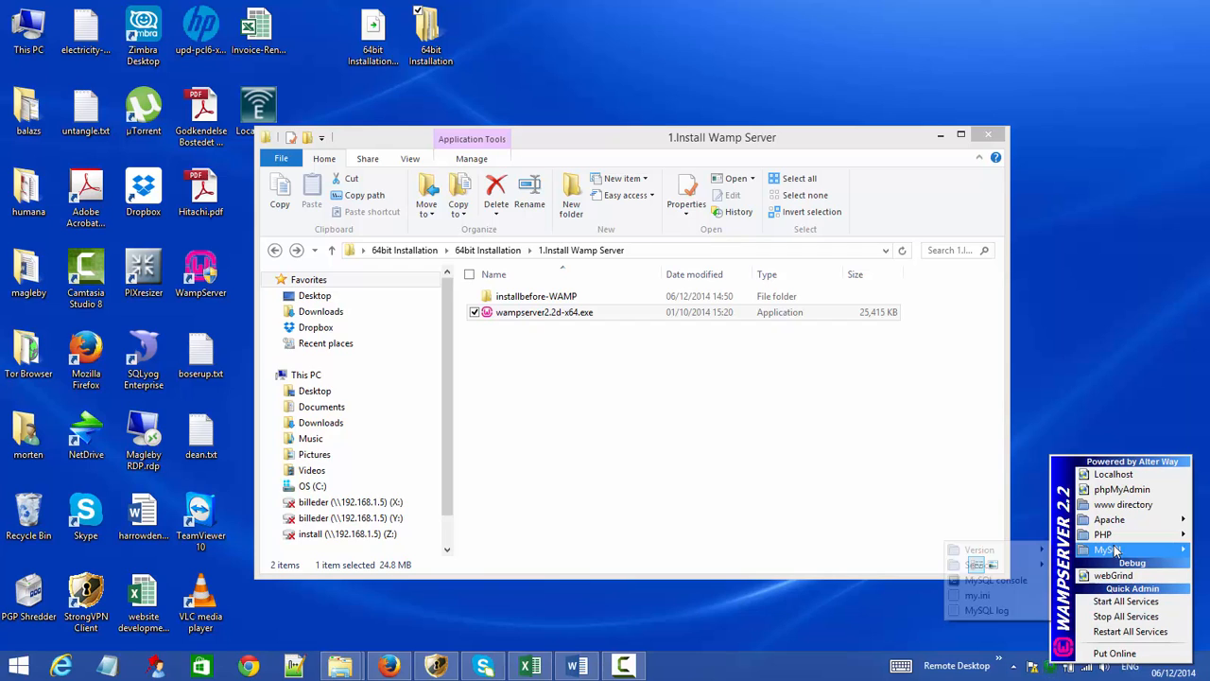
pyautogui.moveTo(1018, 553)
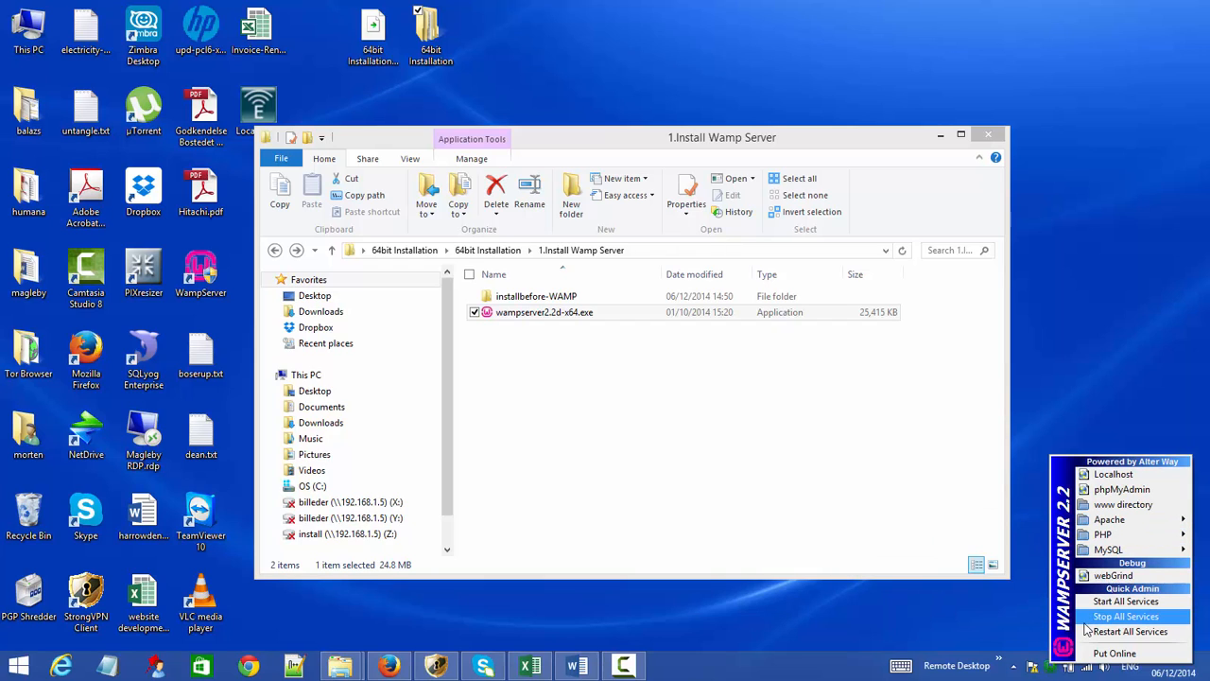
pyautogui.click(1055, 667)
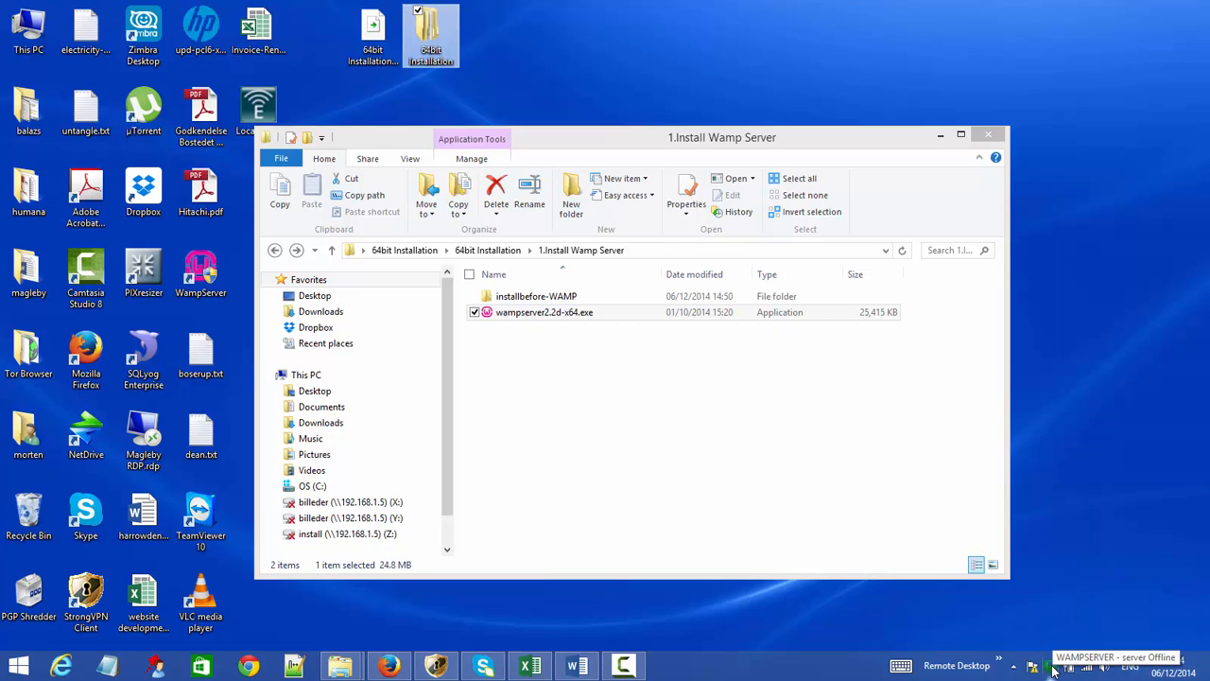
# - Bring up Skype, close its online status choices, and minimize it to reveal File Explorer
pyautogui.click(485, 667)
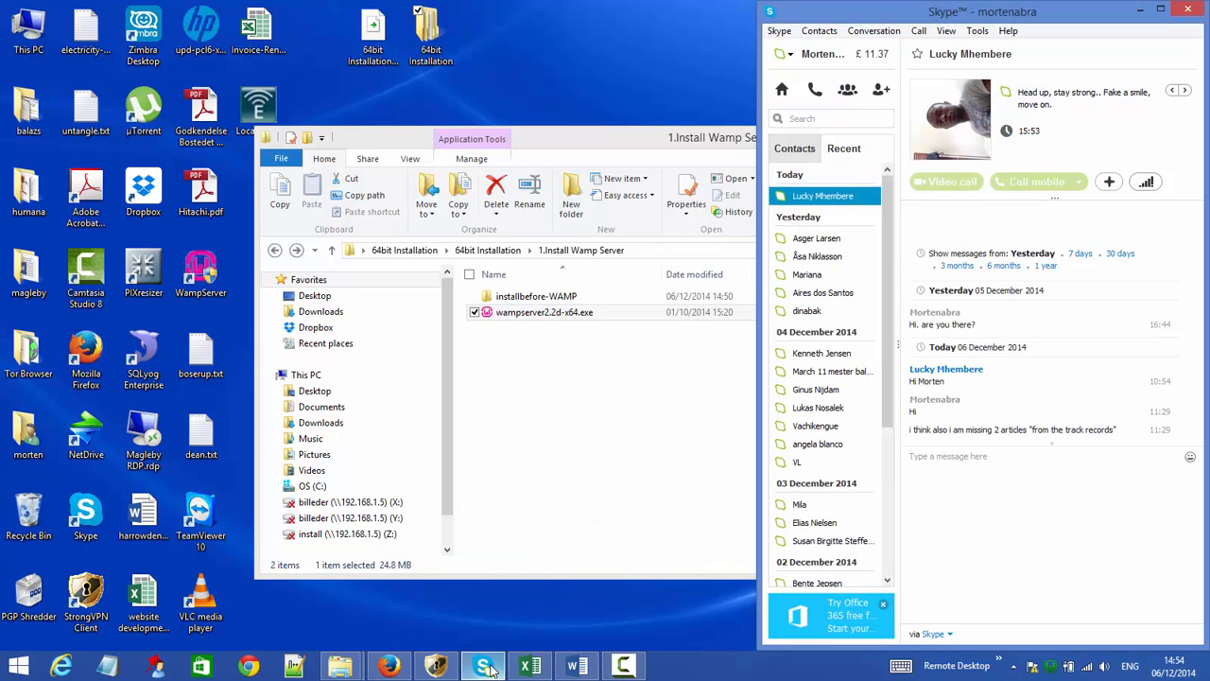
pyautogui.click(788, 55)
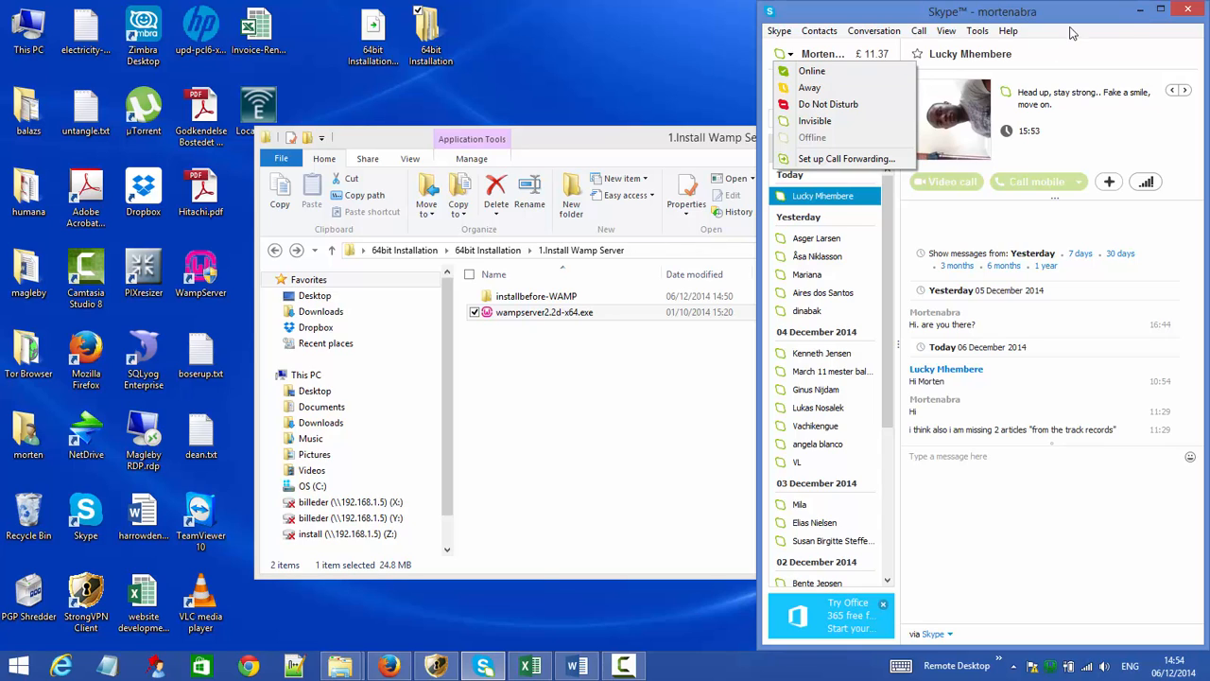
pyautogui.click(1141, 12)
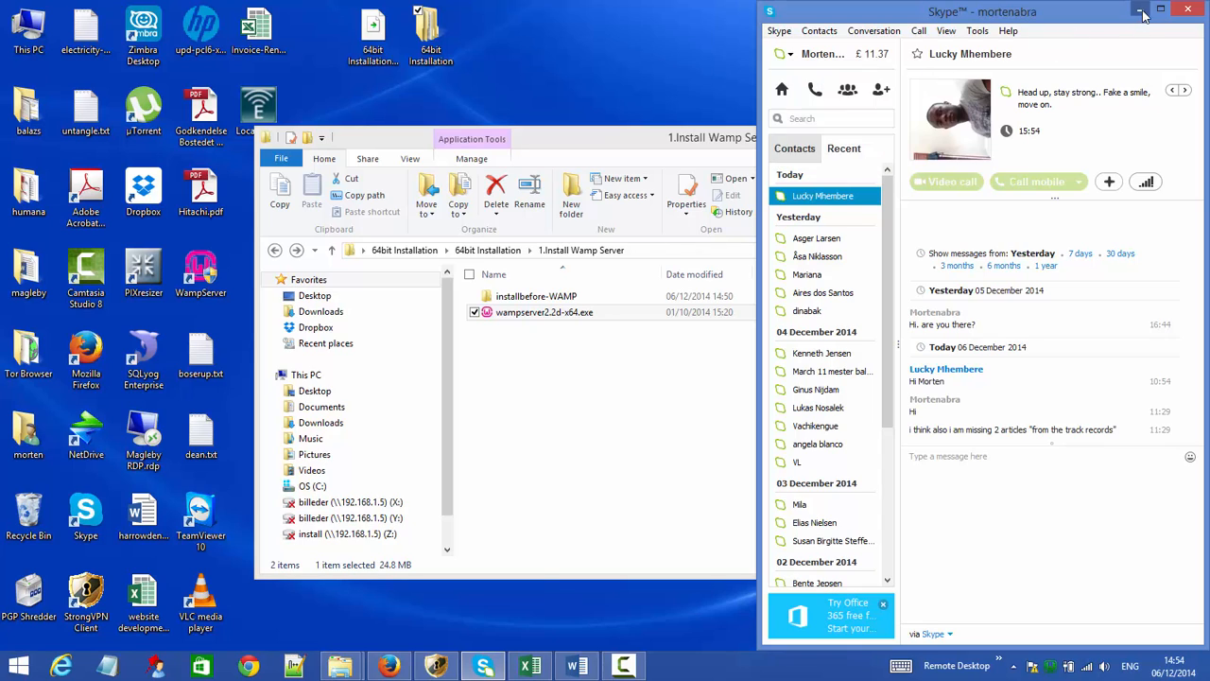
pyautogui.click(1141, 11)
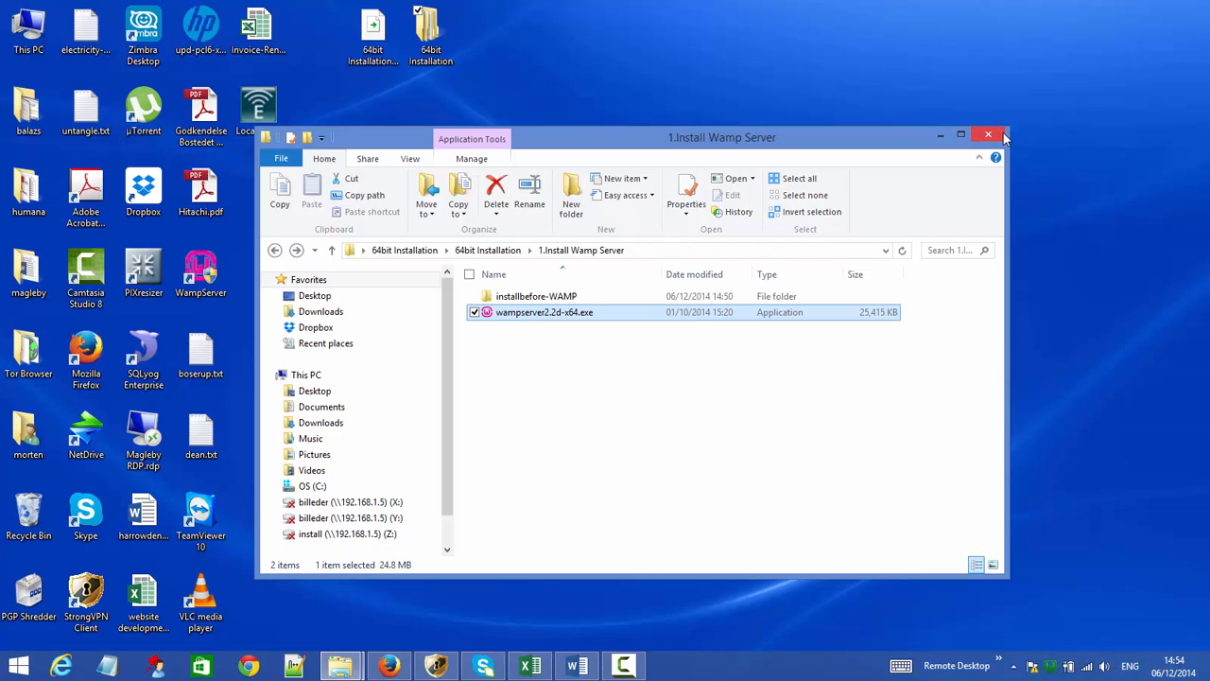
# - Install MySQL Connector/ODBC 5.1 from the 2. Install ODBC Connector folder, then return to 64bit Installation
pyautogui.click(274, 250)
pyautogui.click(552, 316)
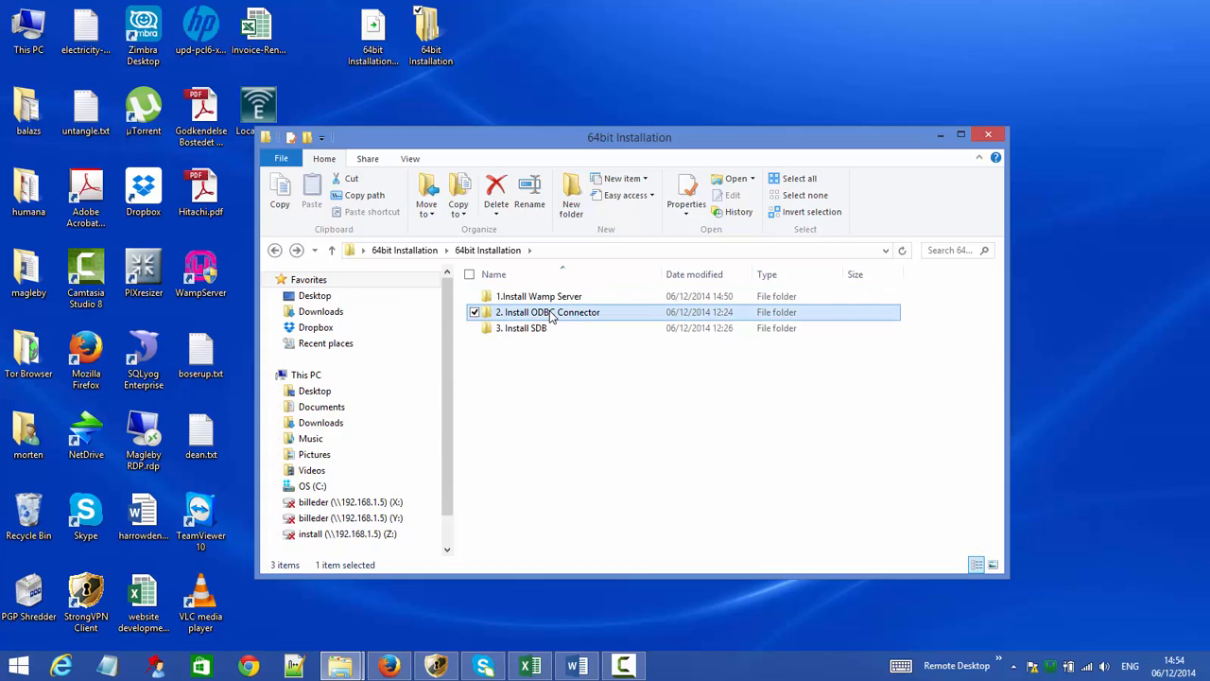
pyautogui.doubleClick(554, 317)
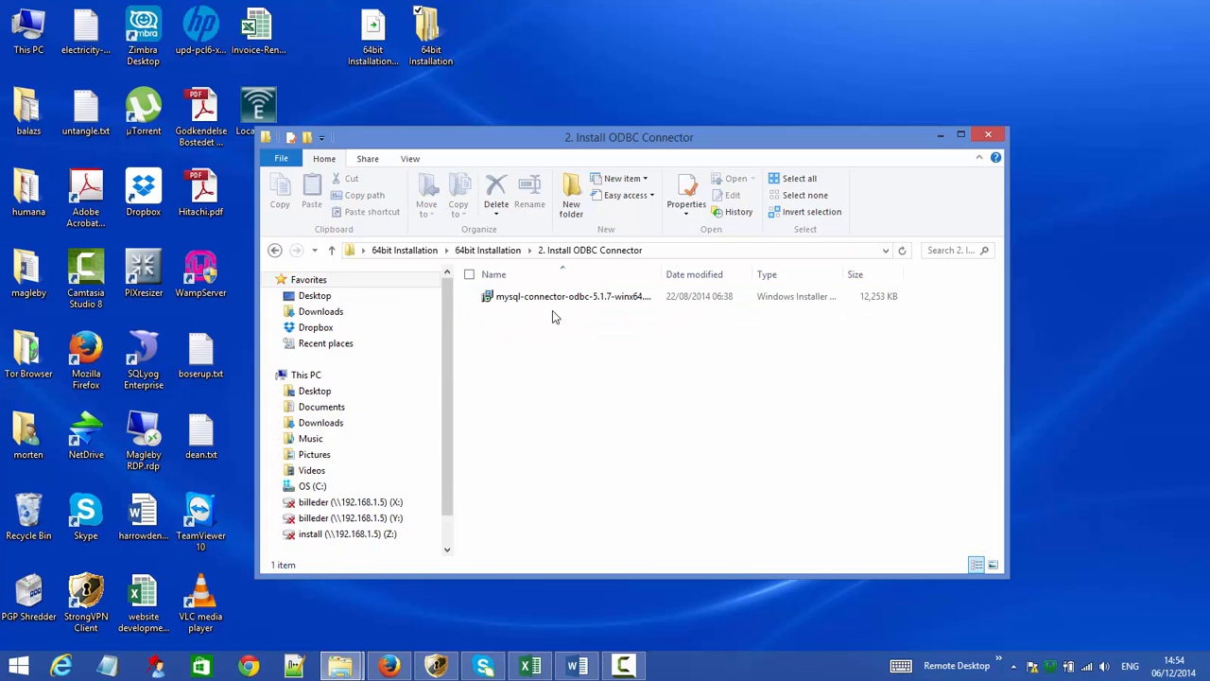
pyautogui.click(547, 297)
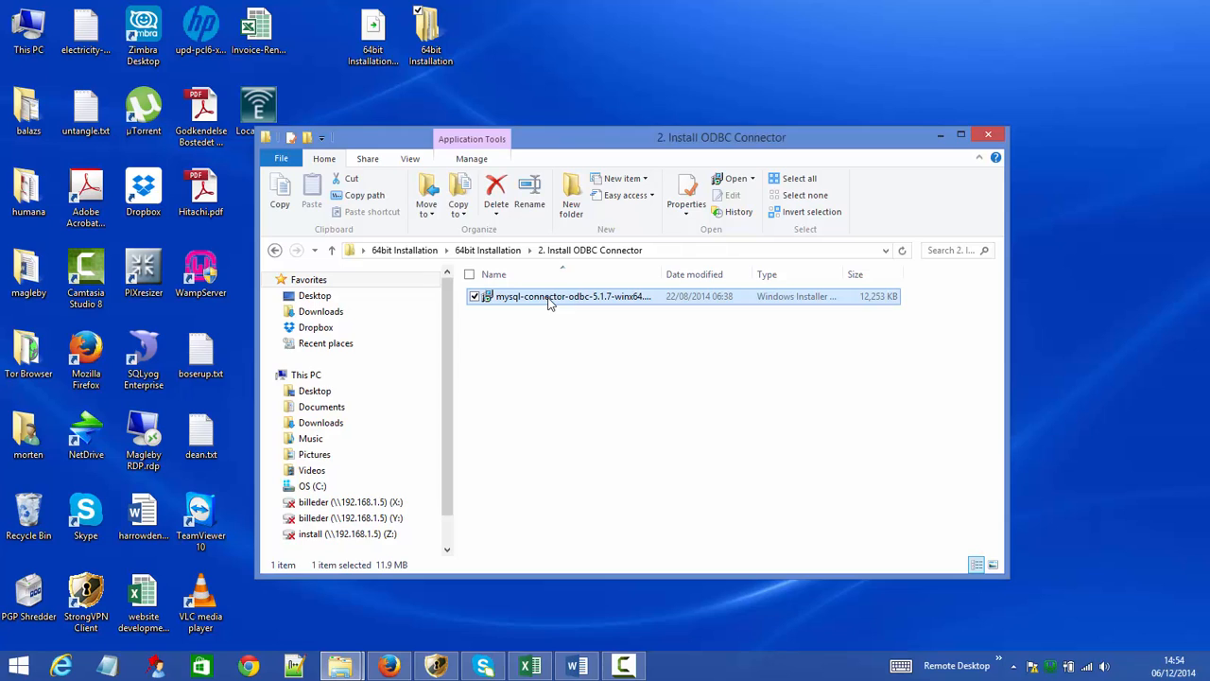
pyautogui.doubleClick(547, 297)
pyautogui.click(664, 454)
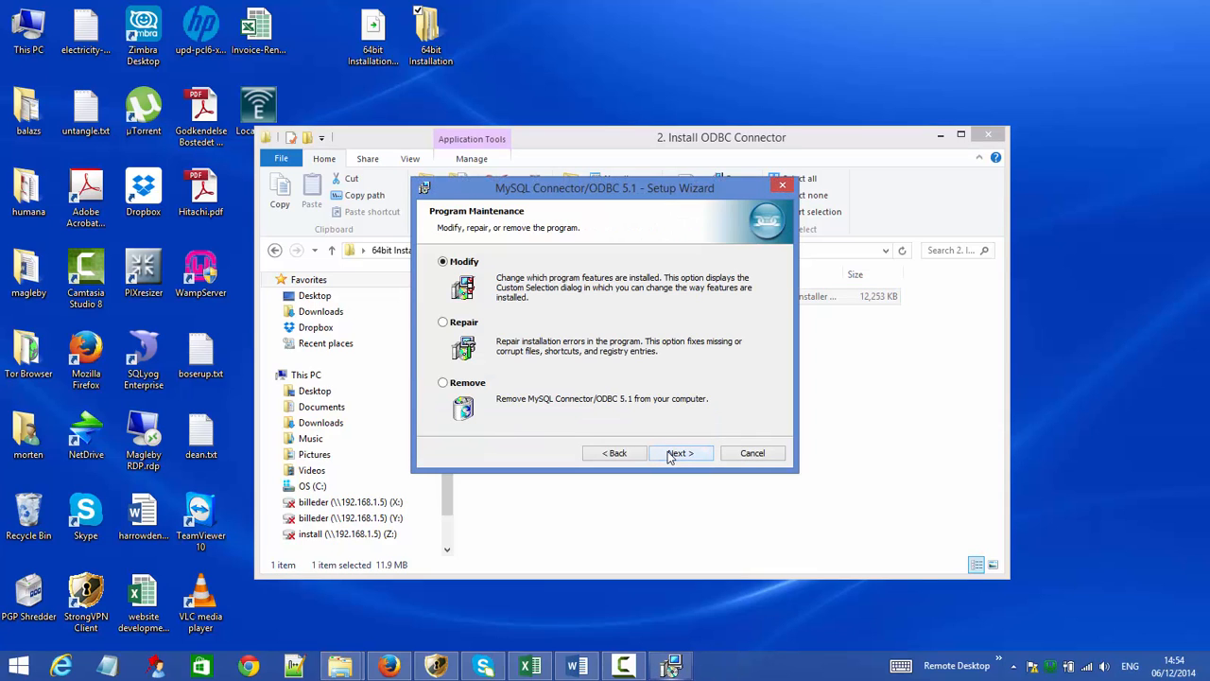
pyautogui.click(671, 455)
pyautogui.click(674, 456)
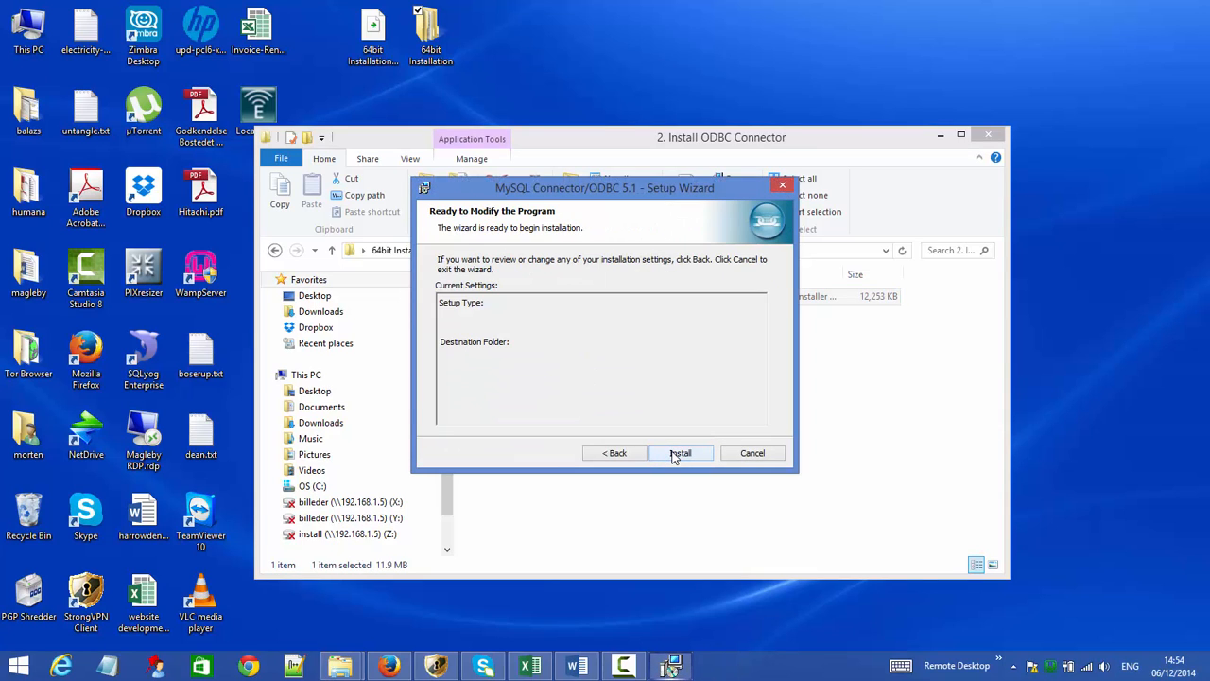
pyautogui.click(674, 456)
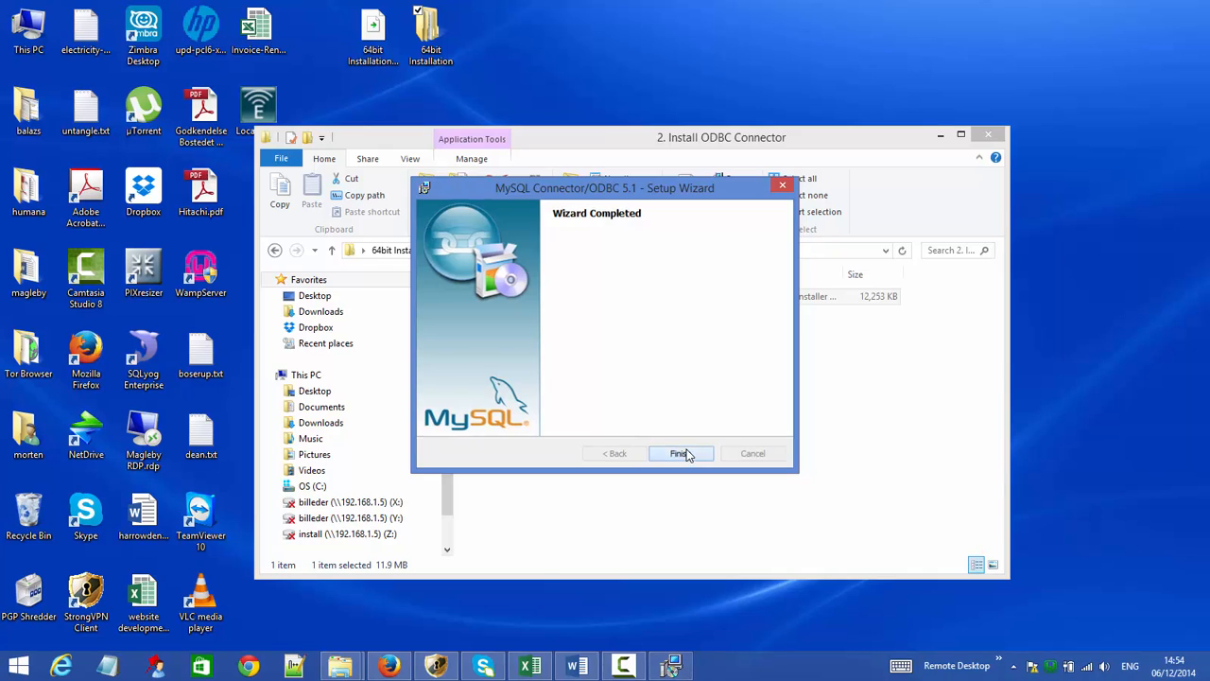
pyautogui.click(679, 454)
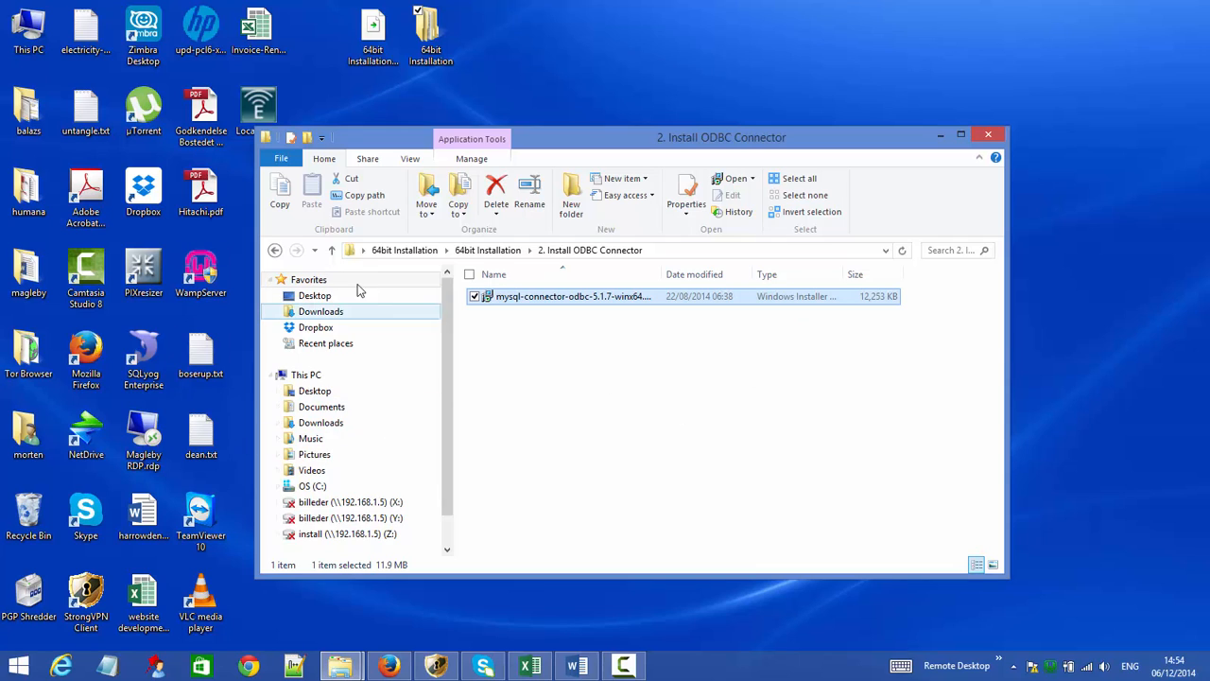
pyautogui.click(275, 249)
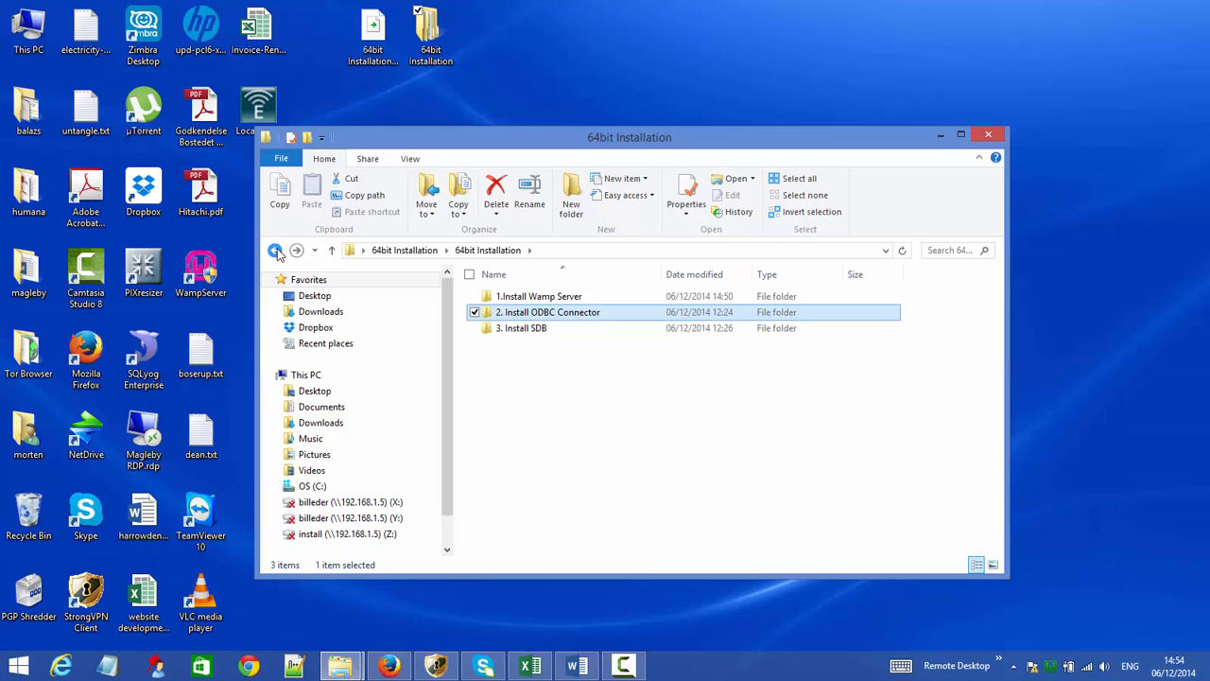
# - Extract SdbV-mysql5.zip in the '3. Install SDB' folder into an SdbV-mysql5 folder
pyautogui.doubleClick(522, 328)
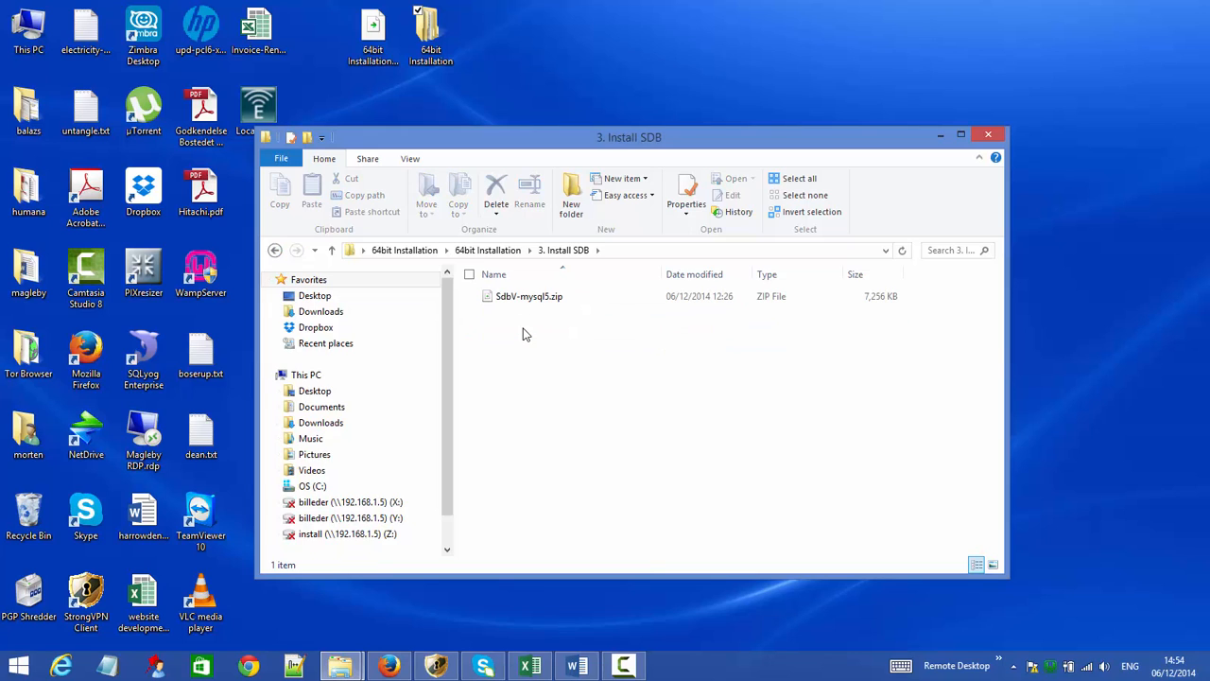
pyautogui.rightClick(519, 297)
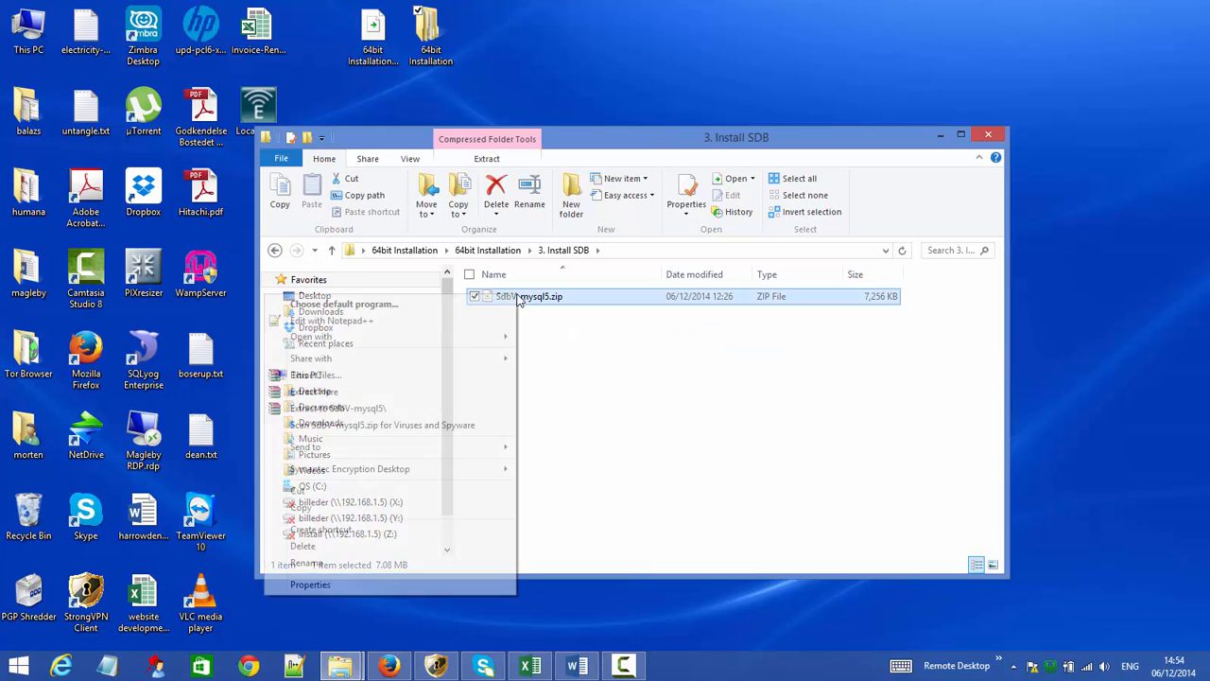
pyautogui.click(469, 410)
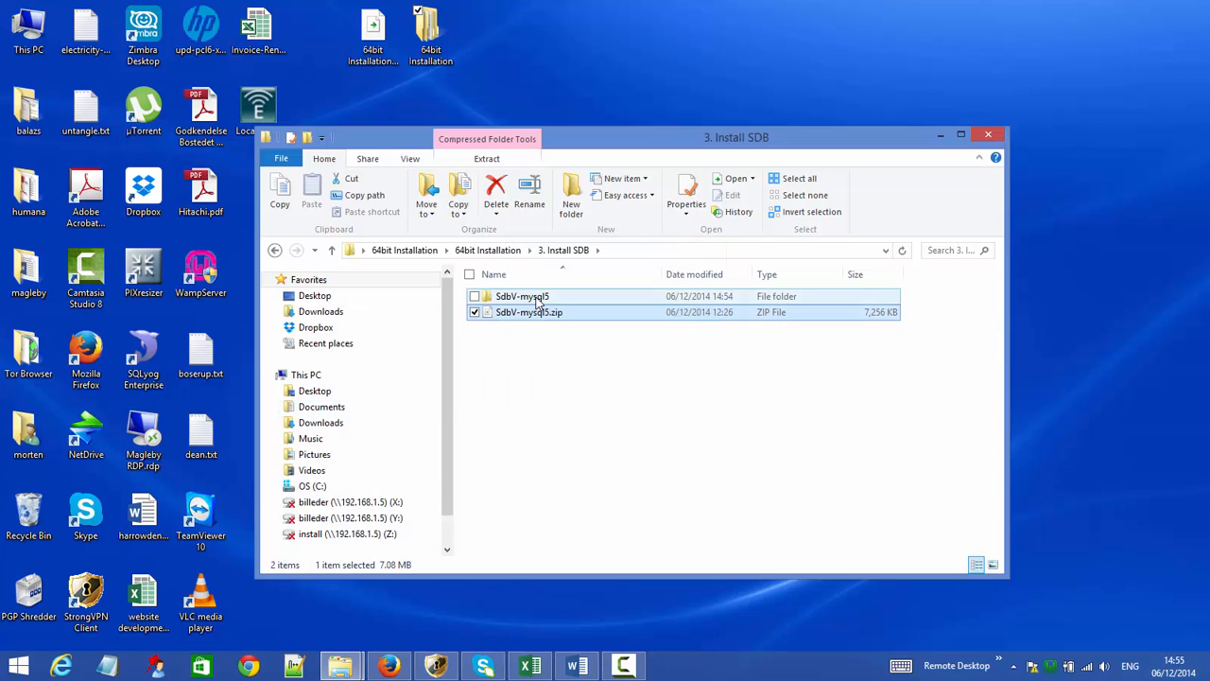
# - Launch the sdbv.msi installer from the inner SdbV-mysql5 folder
pyautogui.doubleClick(536, 299)
pyautogui.doubleClick(537, 301)
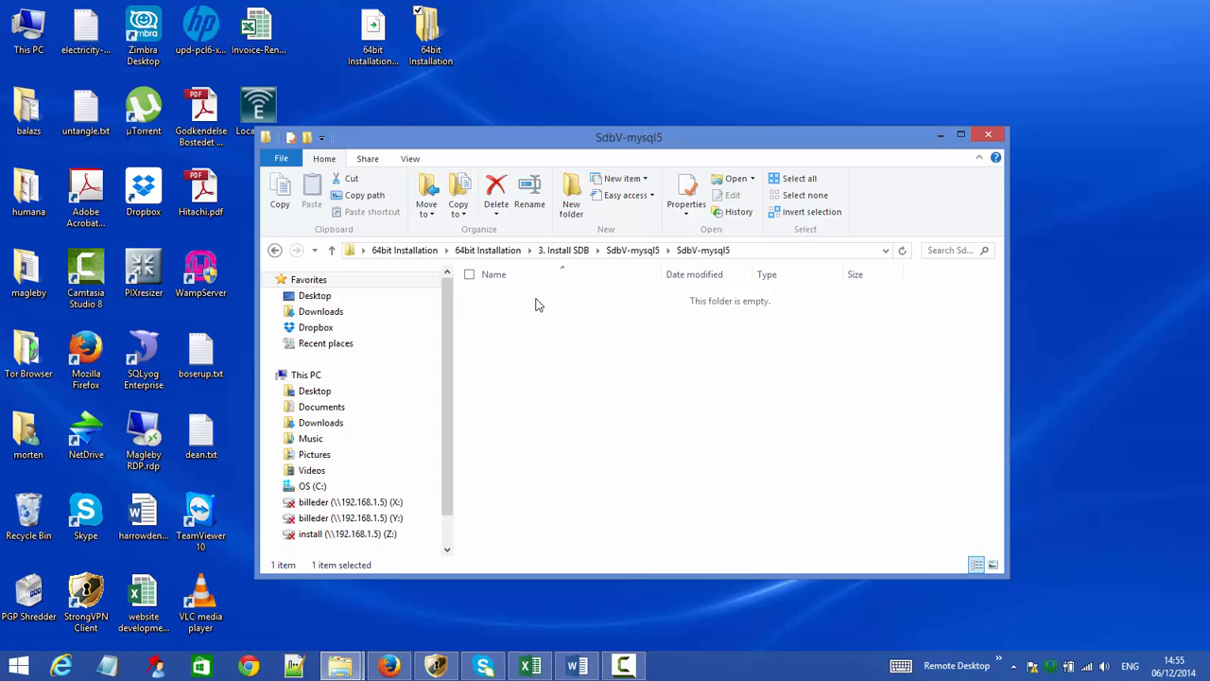
pyautogui.click(515, 301)
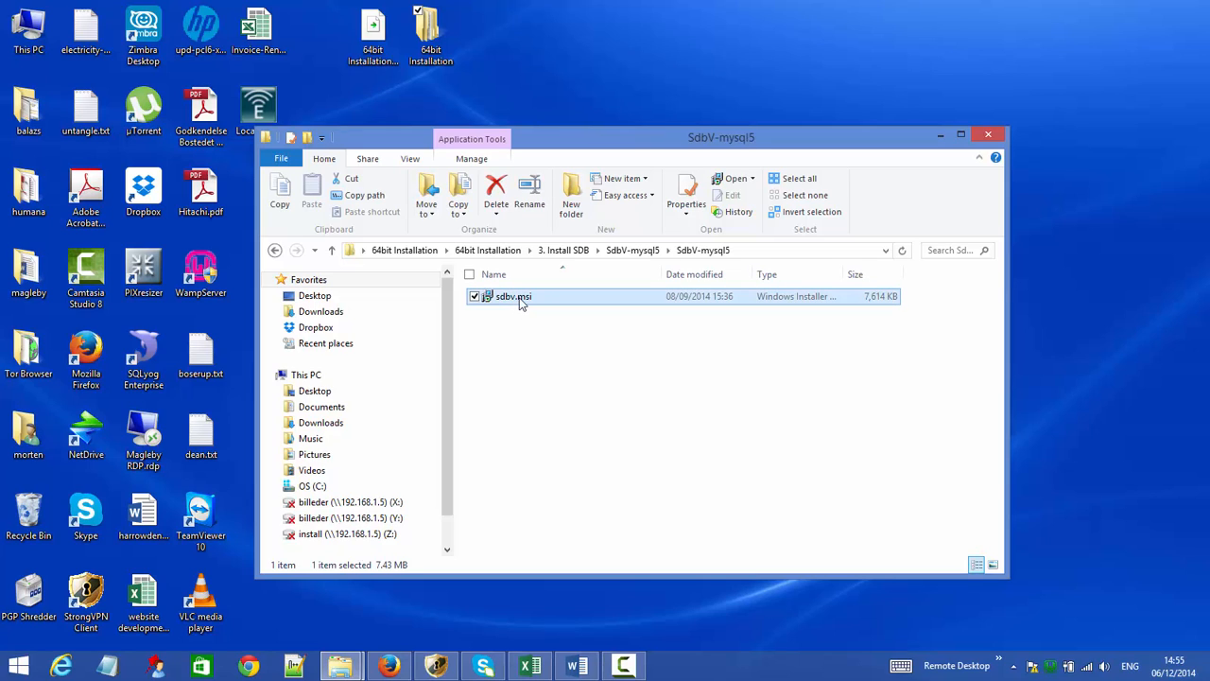
pyautogui.doubleClick(519, 301)
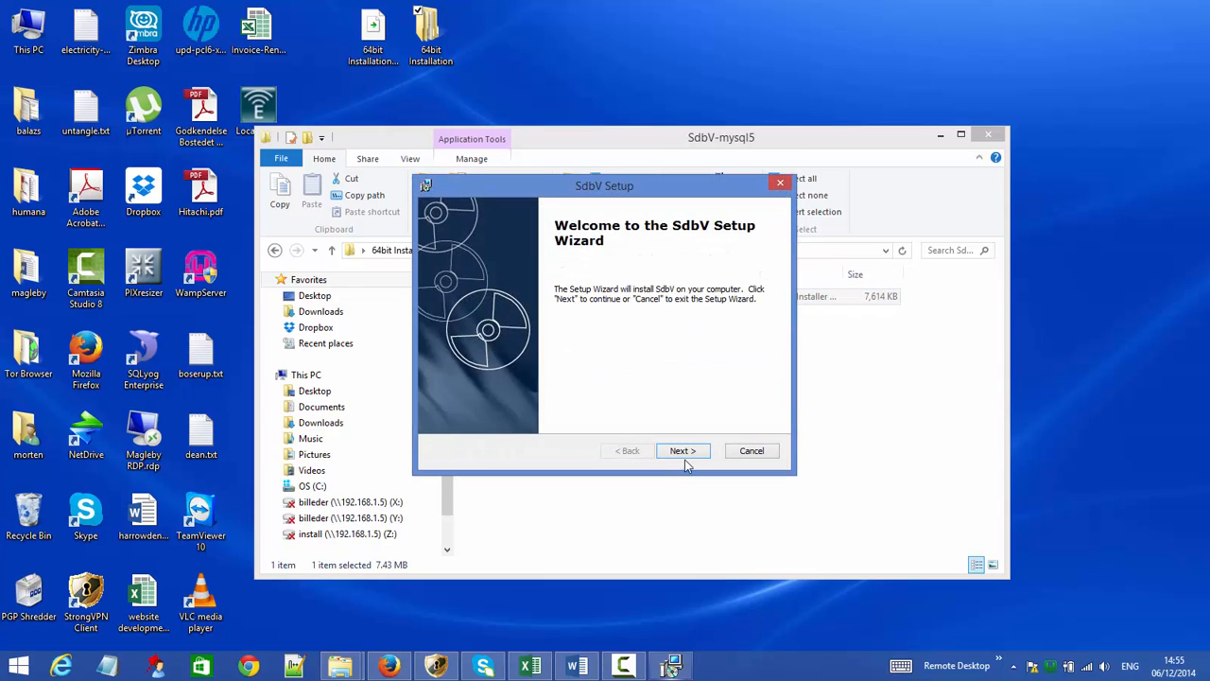
# - Install SdbV to the default C:\Program Files (x86)\SdbV\ folder, then minimize Explorer to show the desktop
pyautogui.click(684, 454)
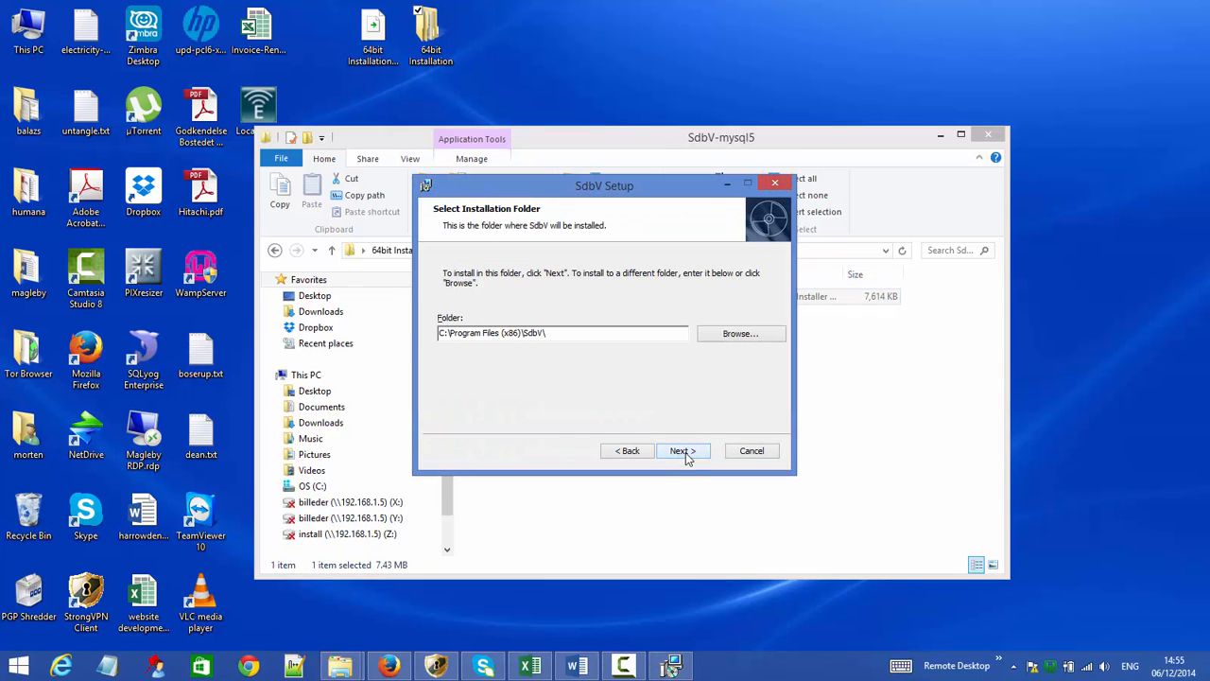
pyautogui.click(682, 451)
pyautogui.click(683, 451)
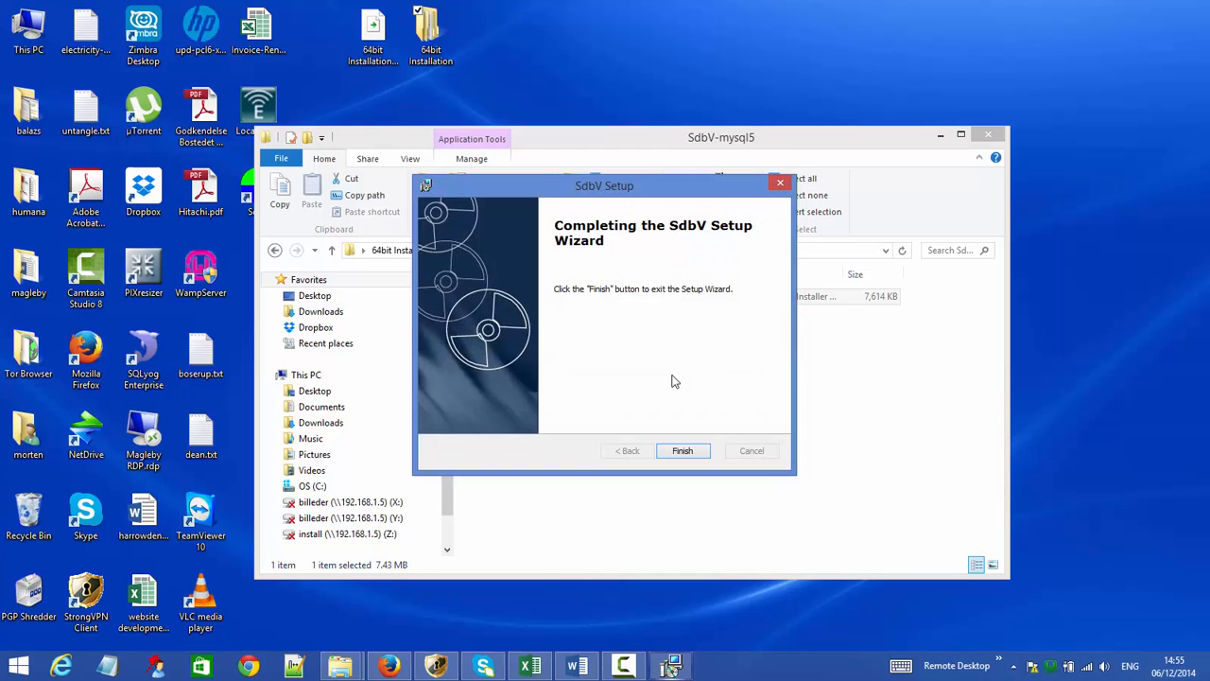
pyautogui.click(684, 454)
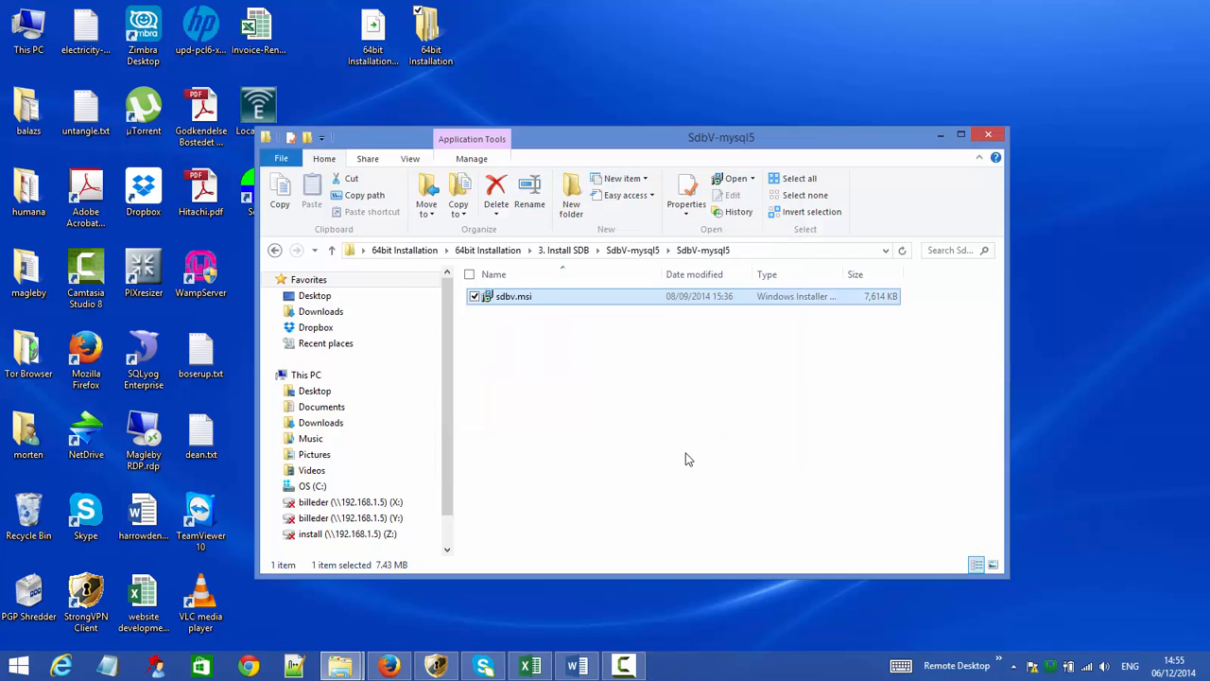
pyautogui.click(941, 135)
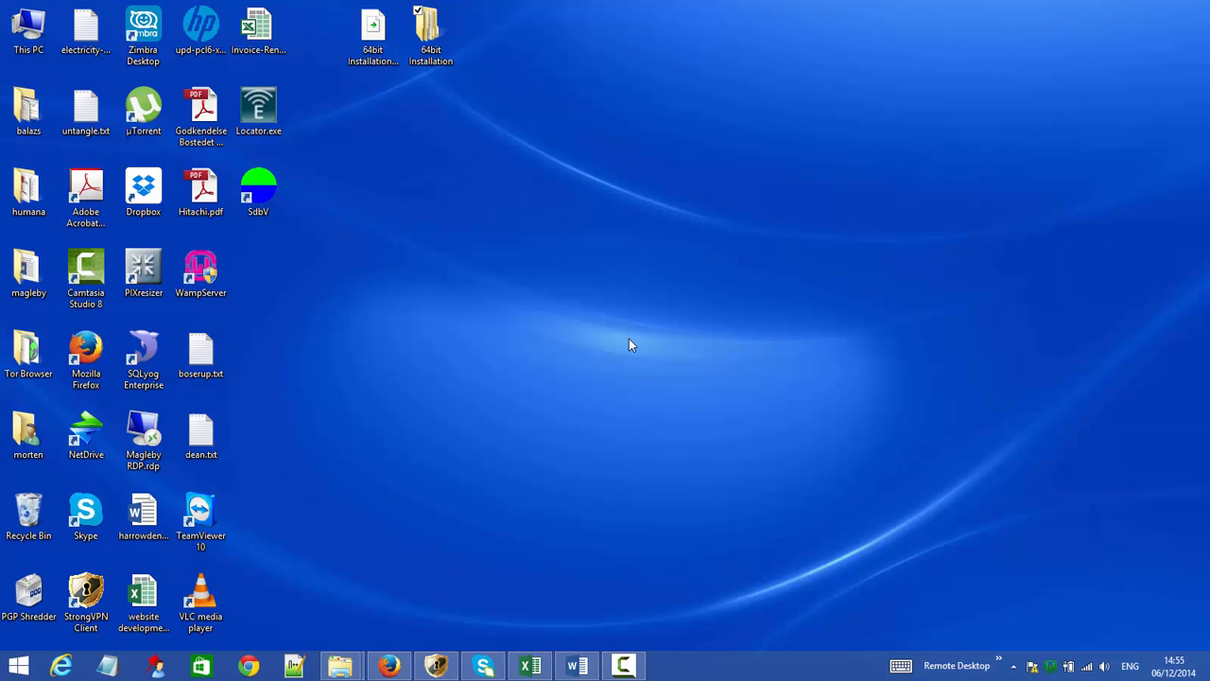
# - Launch SdbV from its desktop shortcut and get the 'Can not Access Database[SDBData]' error
pyautogui.click(264, 195)
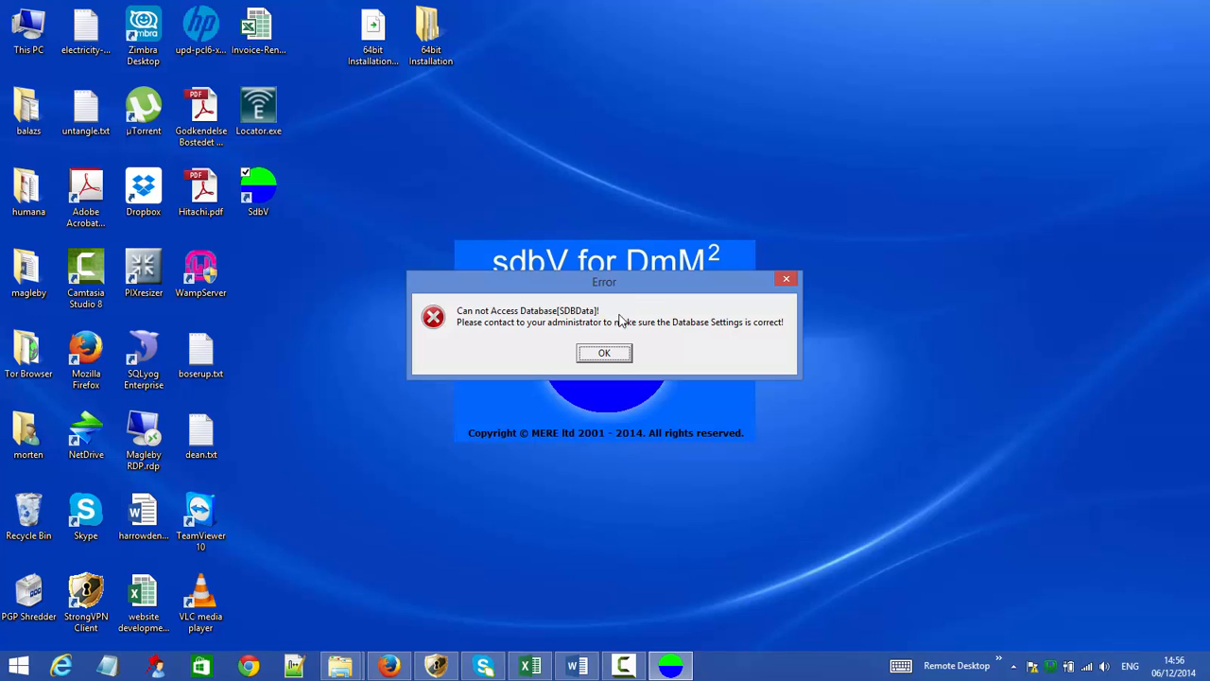
# - Dismiss the error, then set the server name to localhost and the user name to root
pyautogui.click(610, 357)
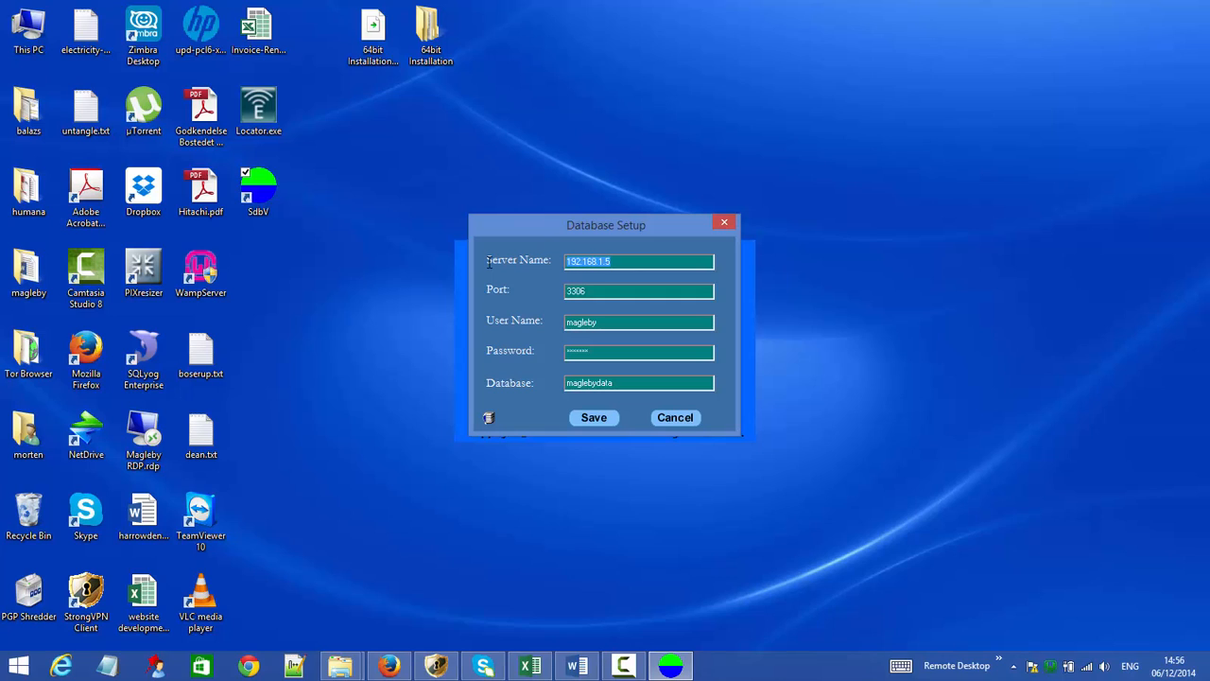
pyautogui.write('loclahost')
pyautogui.moveTo(597, 295); pyautogui.dragTo(541, 299)
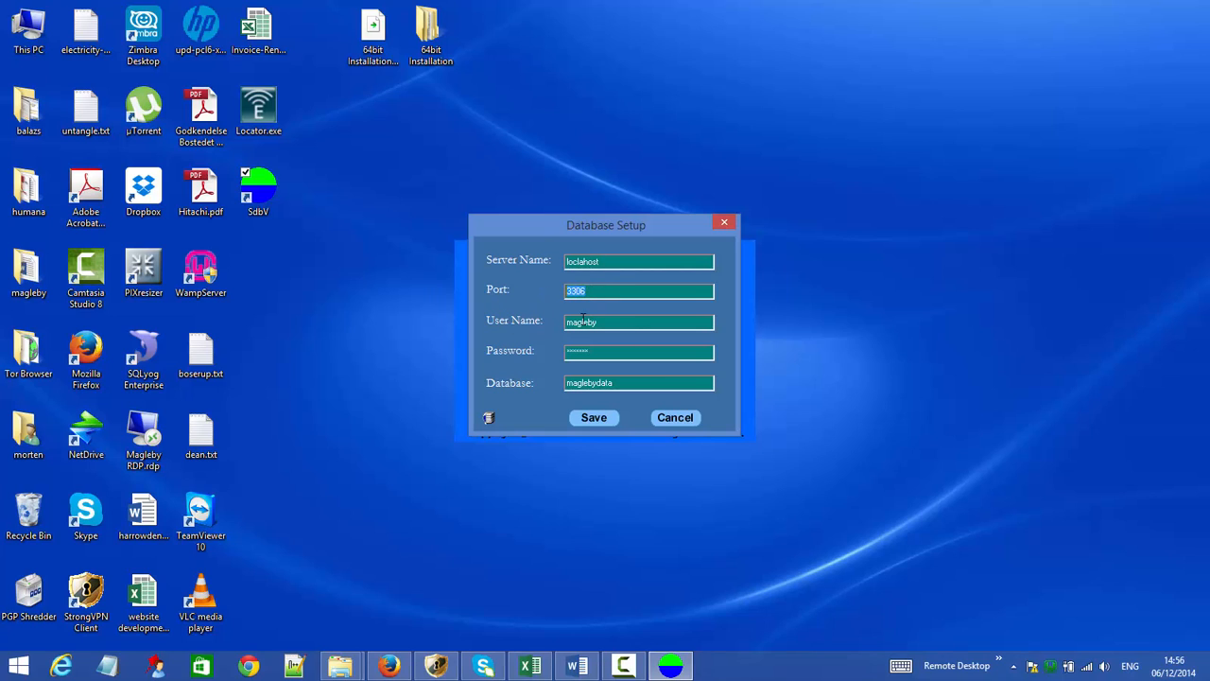
pyautogui.moveTo(606, 323); pyautogui.dragTo(528, 327)
pyautogui.write('root')
# - Clear the database password, set the database name to dataowu, and save the settings
pyautogui.moveTo(599, 353); pyautogui.dragTo(531, 347)
pyautogui.press('BackSpace')
pyautogui.moveTo(639, 382); pyautogui.dragTo(472, 369)
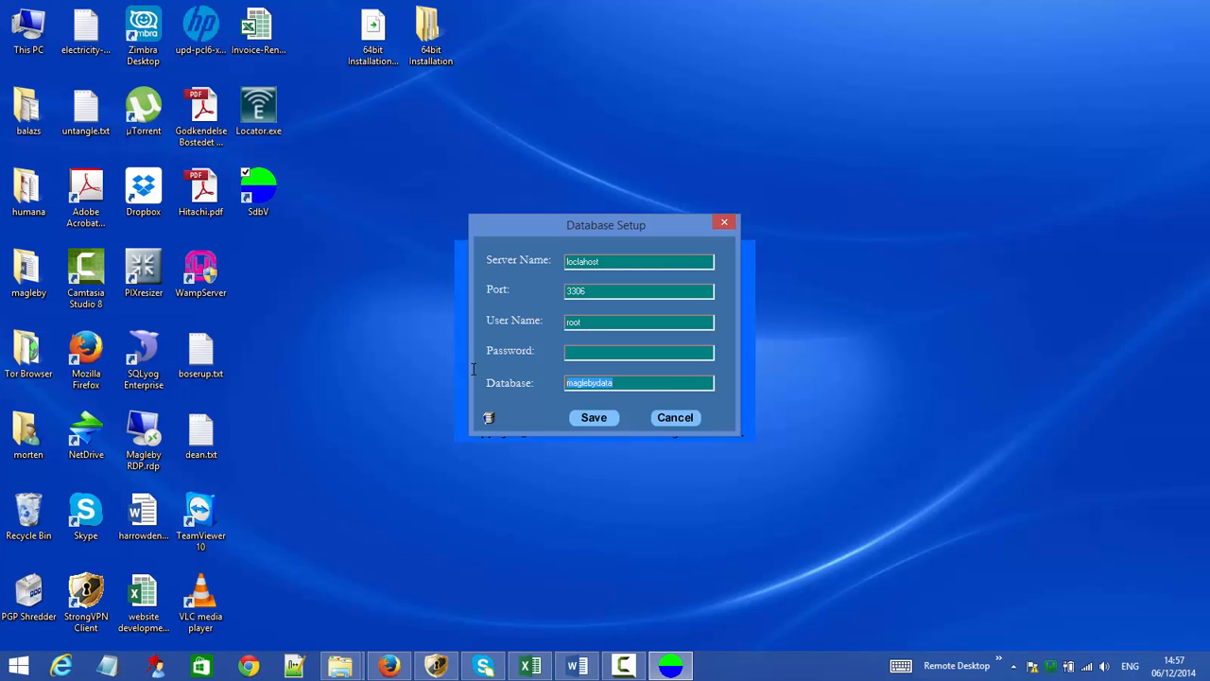
pyautogui.write('dataowu')
pyautogui.click(488, 418)
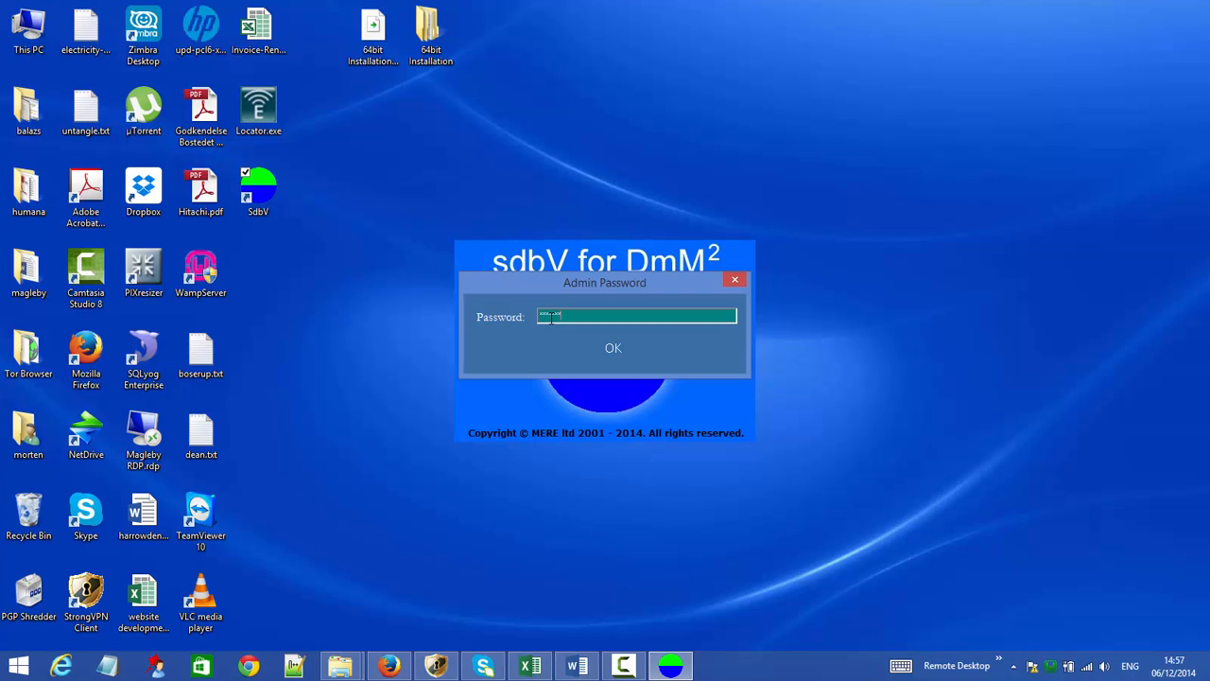
# - Confirm the admin password, acknowledge 'Create Database Successful!', and save settings to reach the login
pyautogui.click(610, 349)
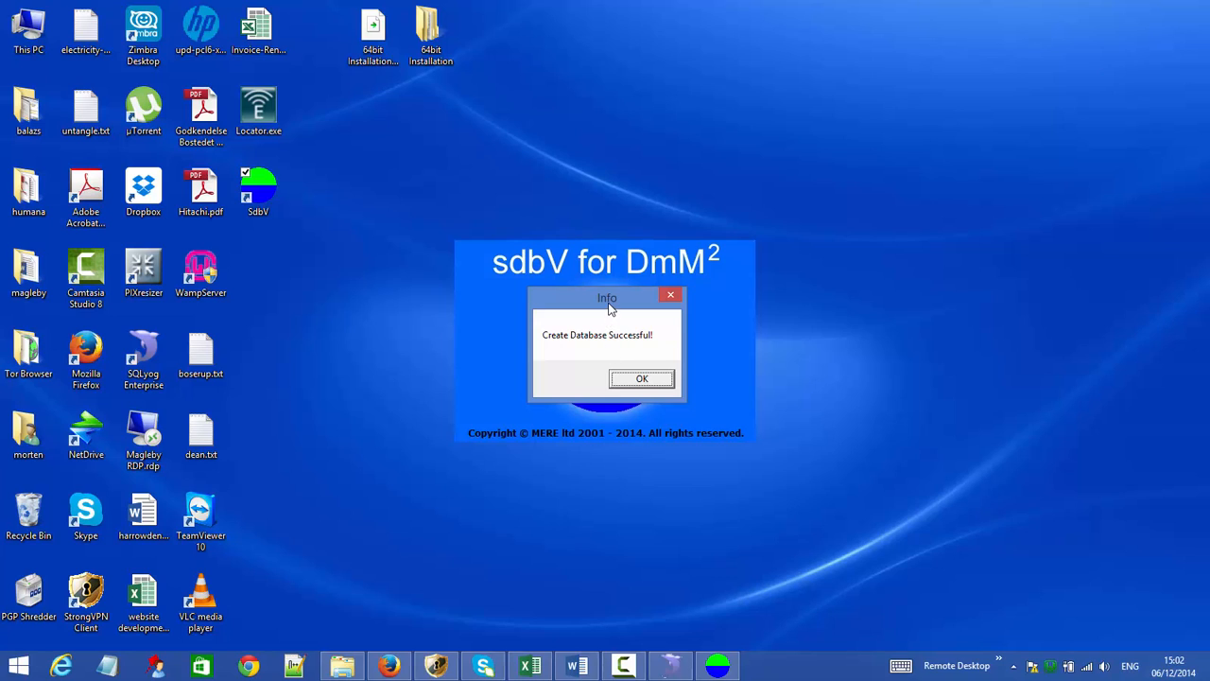
pyautogui.click(625, 380)
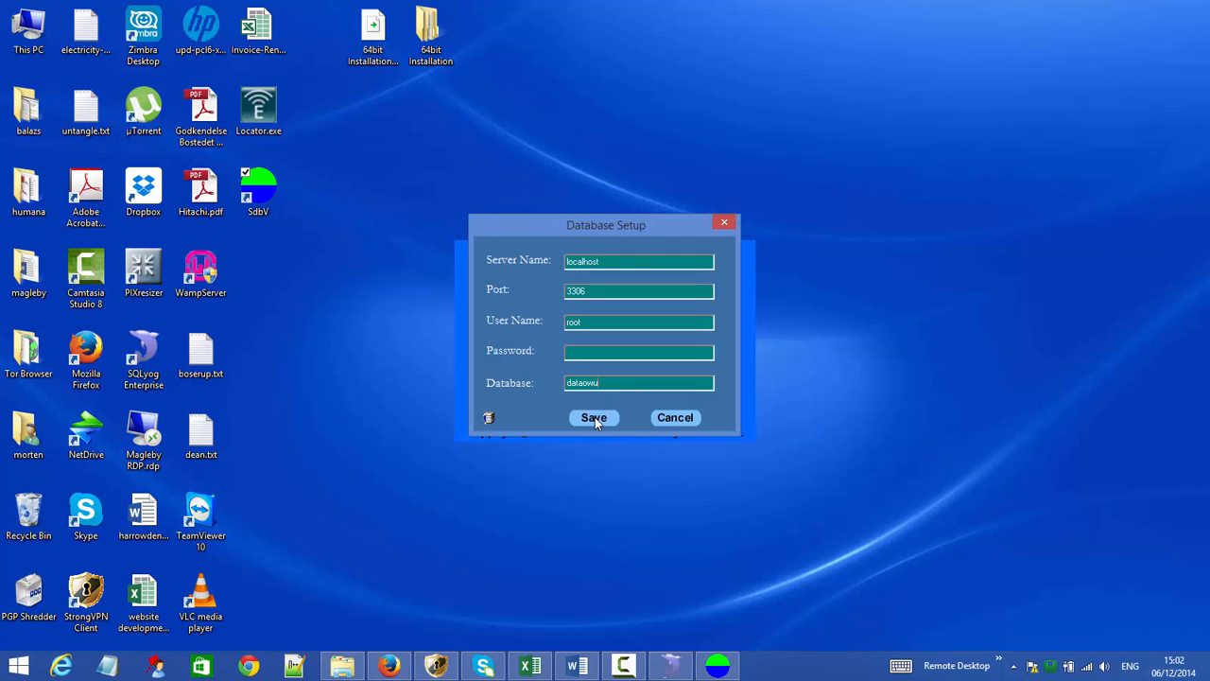
pyautogui.click(595, 417)
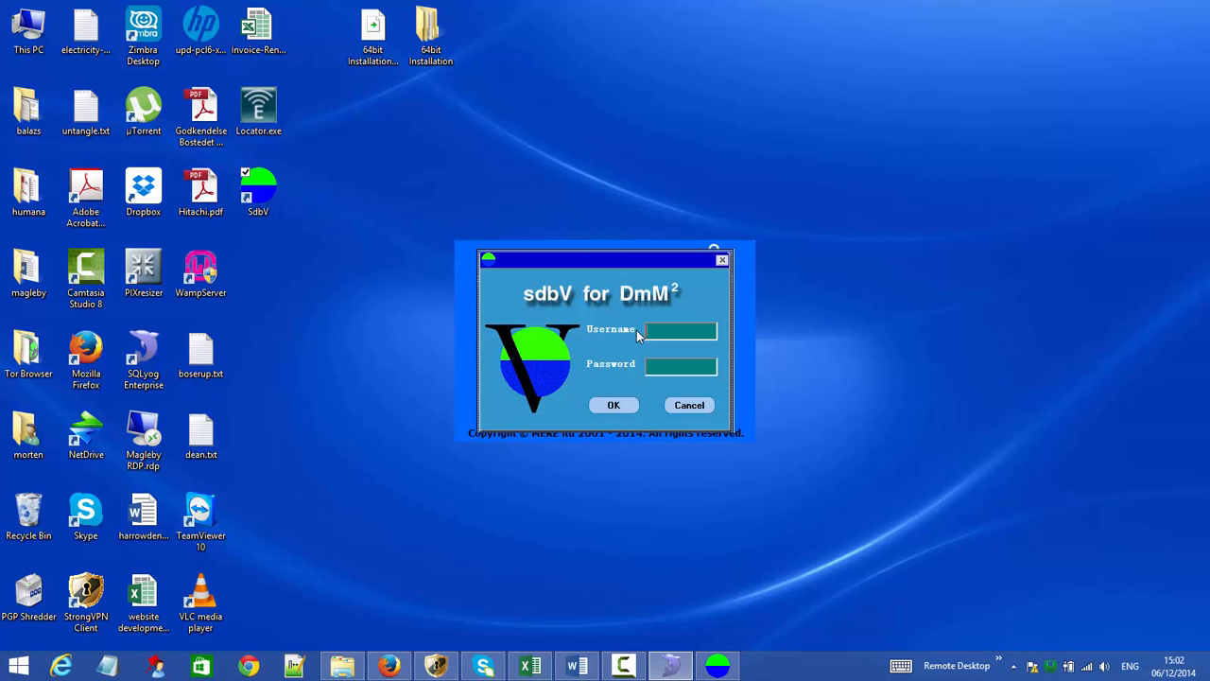
pyautogui.write('administrator')
pyautogui.click(610, 404)
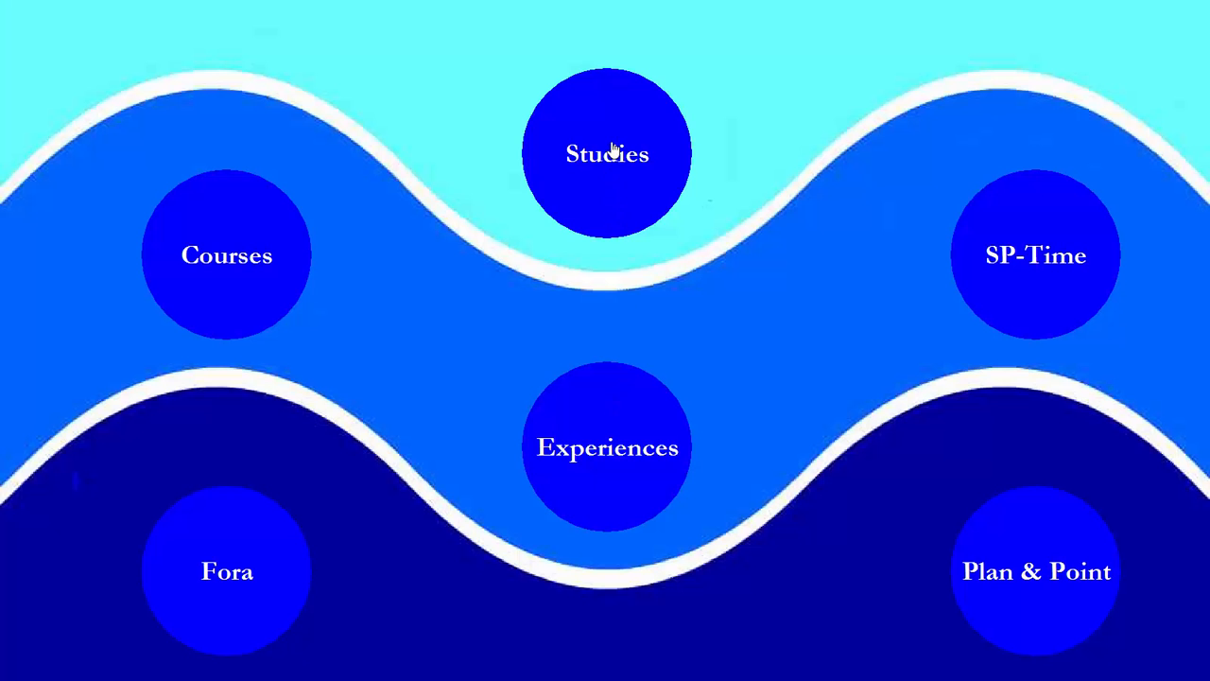
pyautogui.click(615, 151)
pyautogui.click(170, 61)
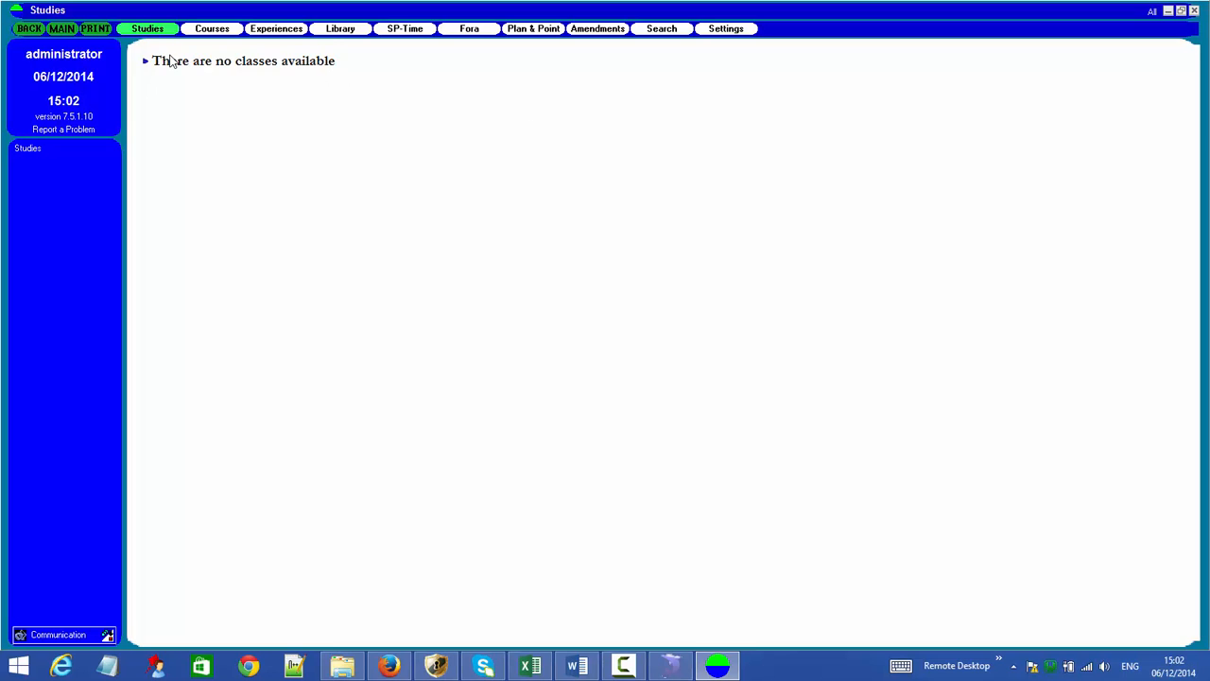
pyautogui.click(604, 353)
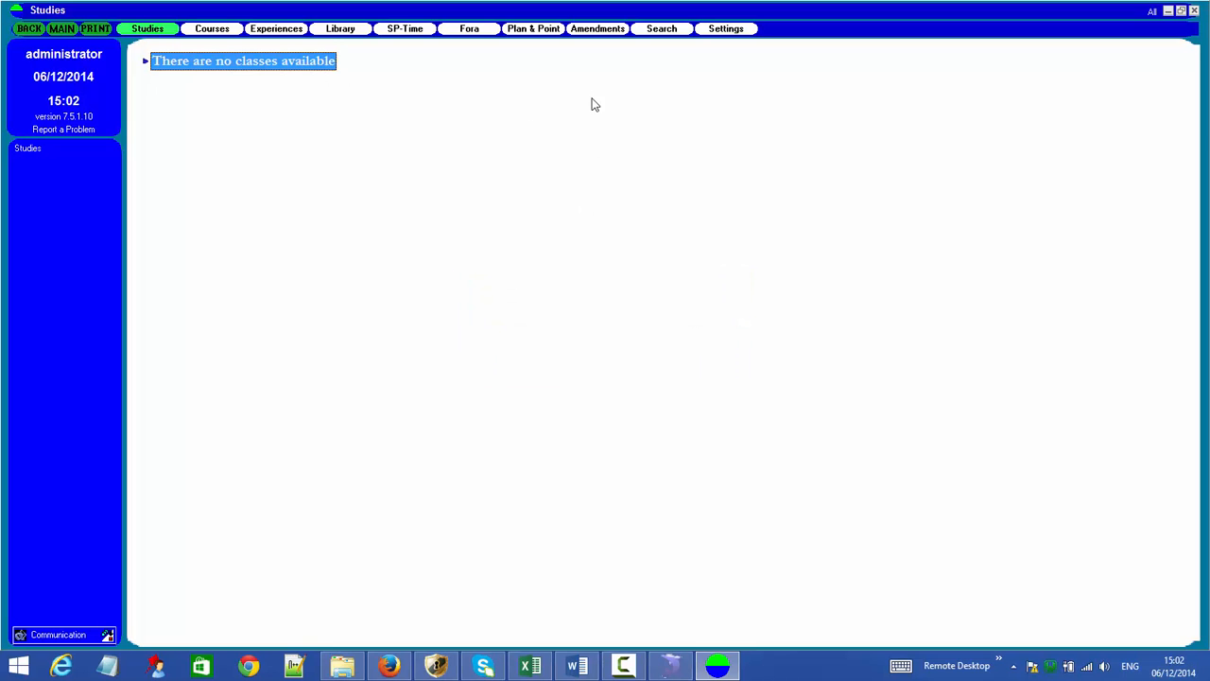
pyautogui.click(717, 31)
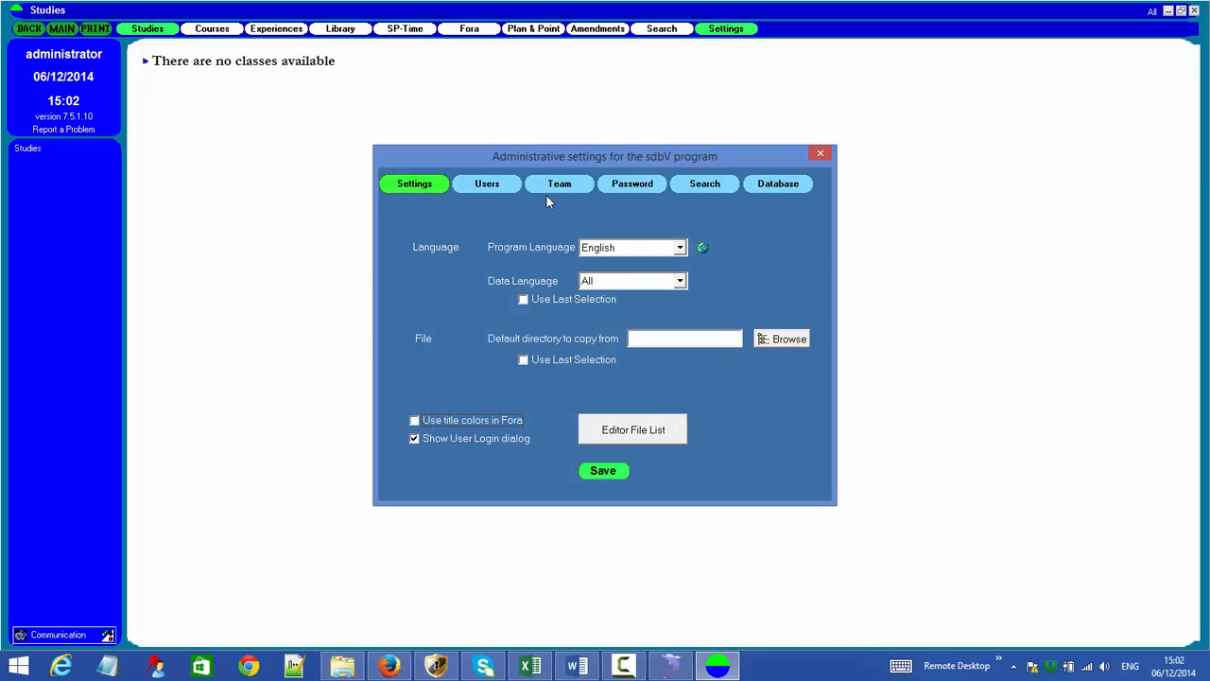
pyautogui.click(488, 186)
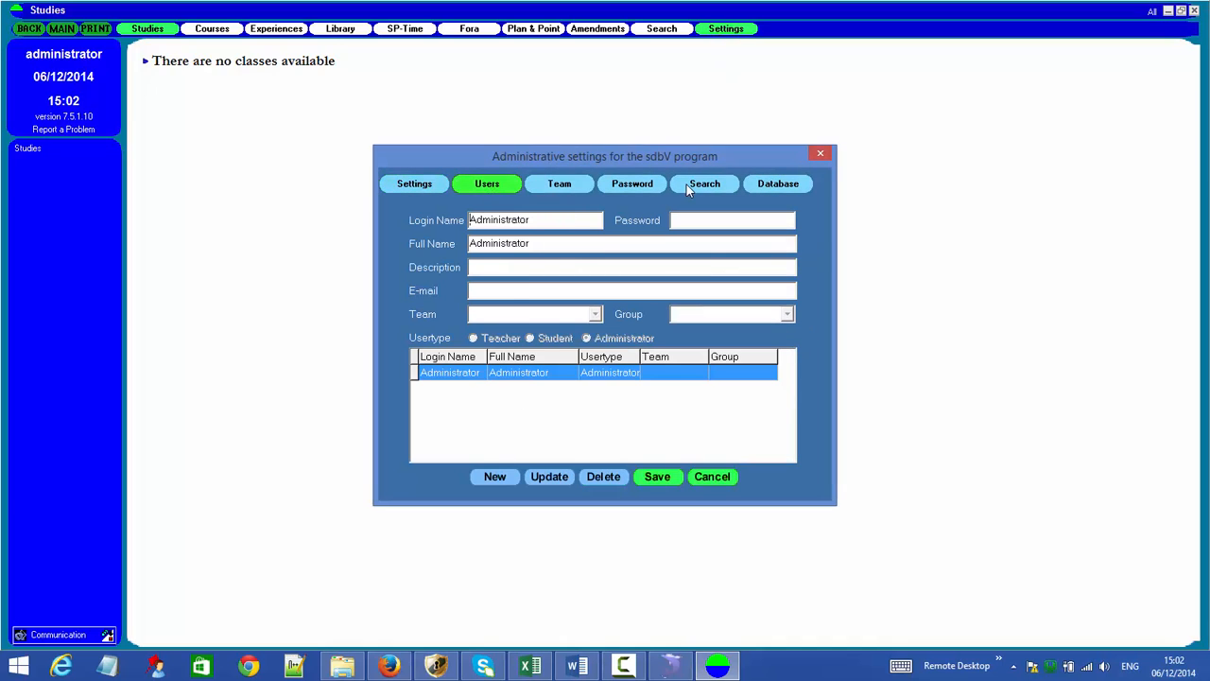
pyautogui.click(561, 187)
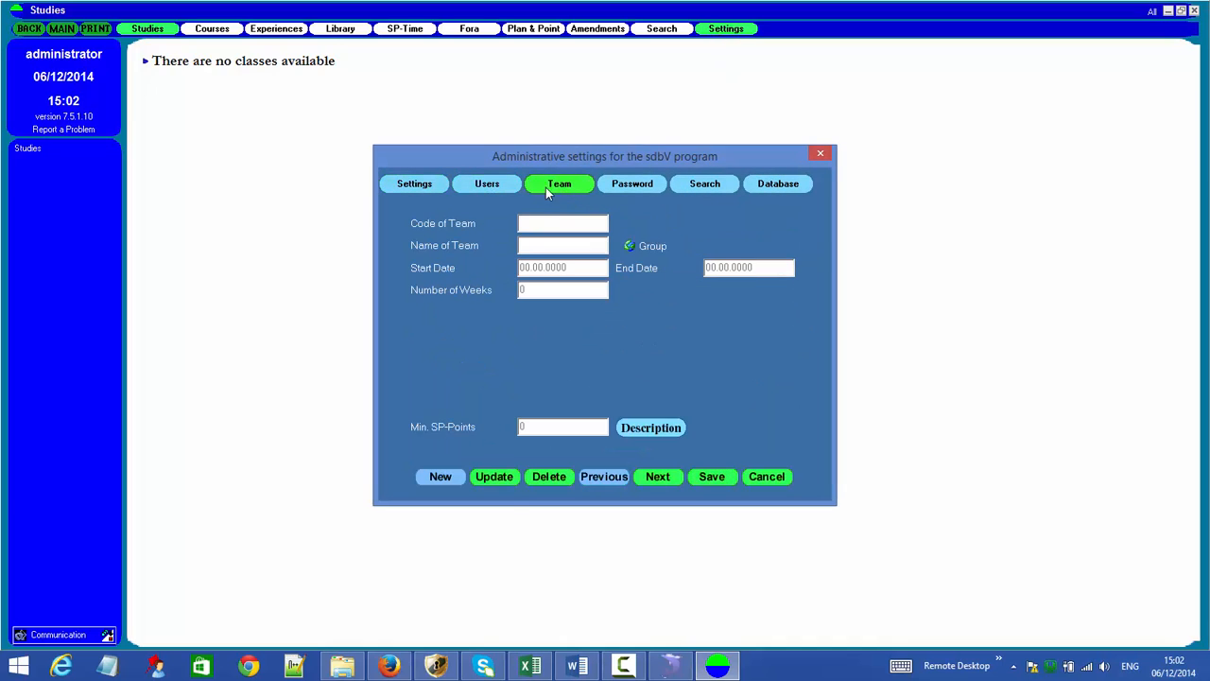
pyautogui.click(819, 153)
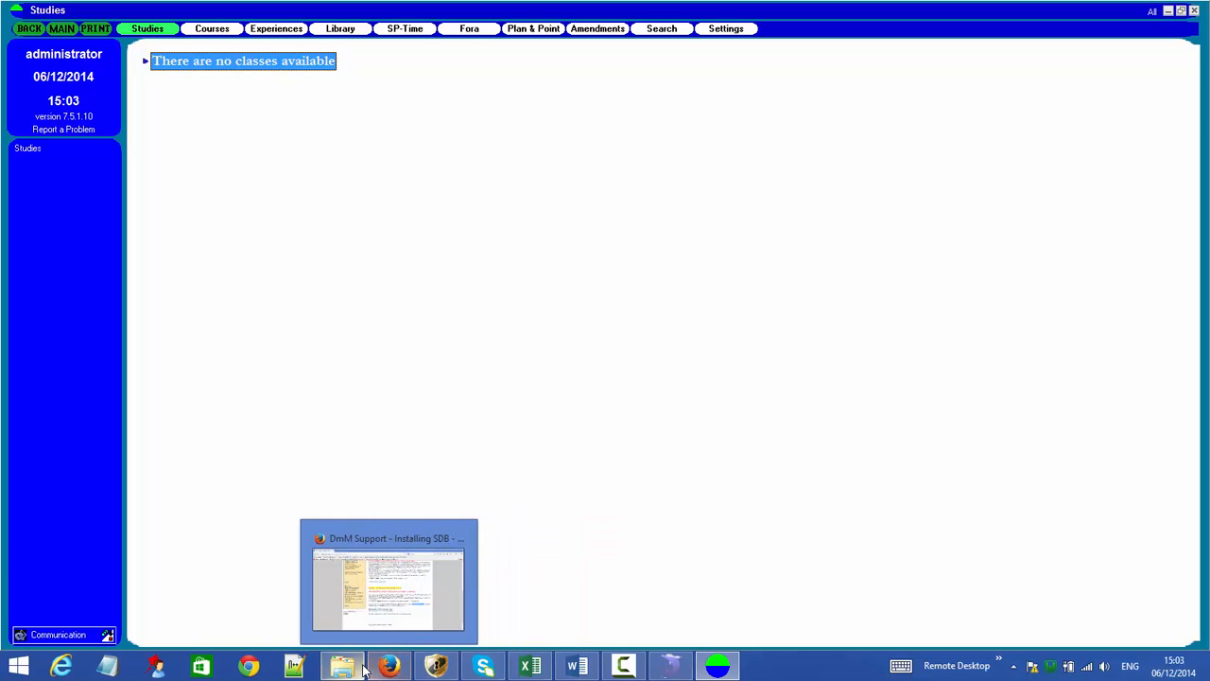
pyautogui.moveTo(358, 671)
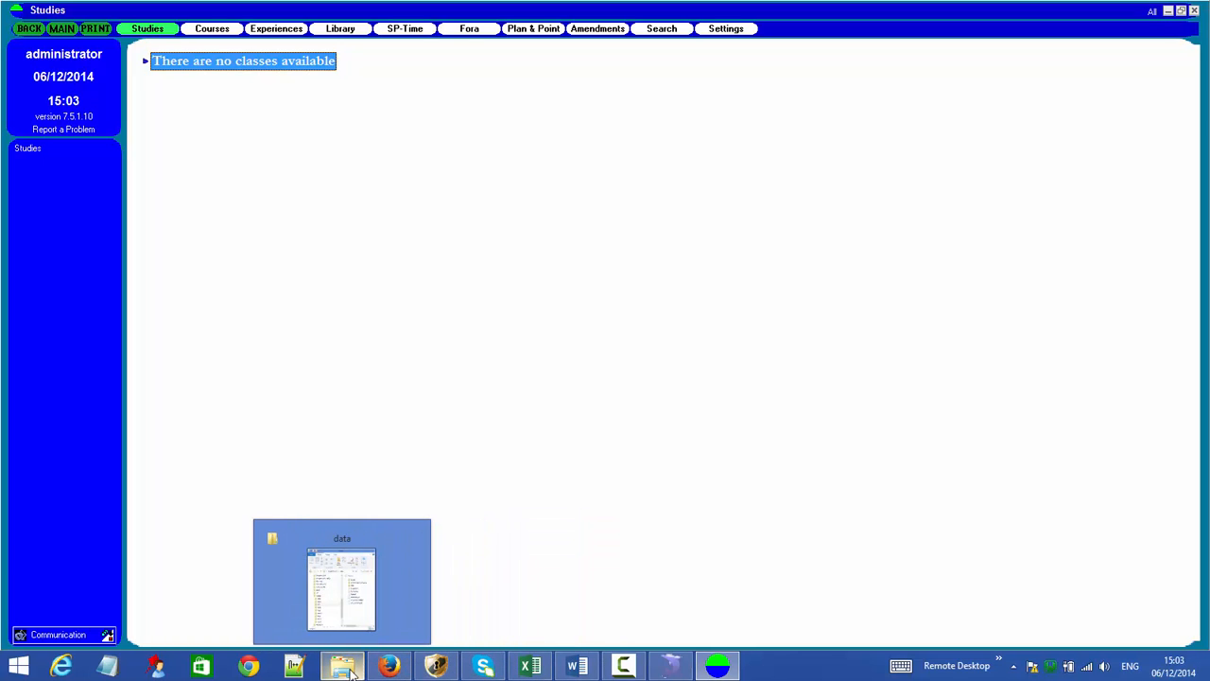
# - Bring up the C:\wamp\bin\mysql\mysql5.5.20\data folder window, widened to show details and full path
pyautogui.click(351, 672)
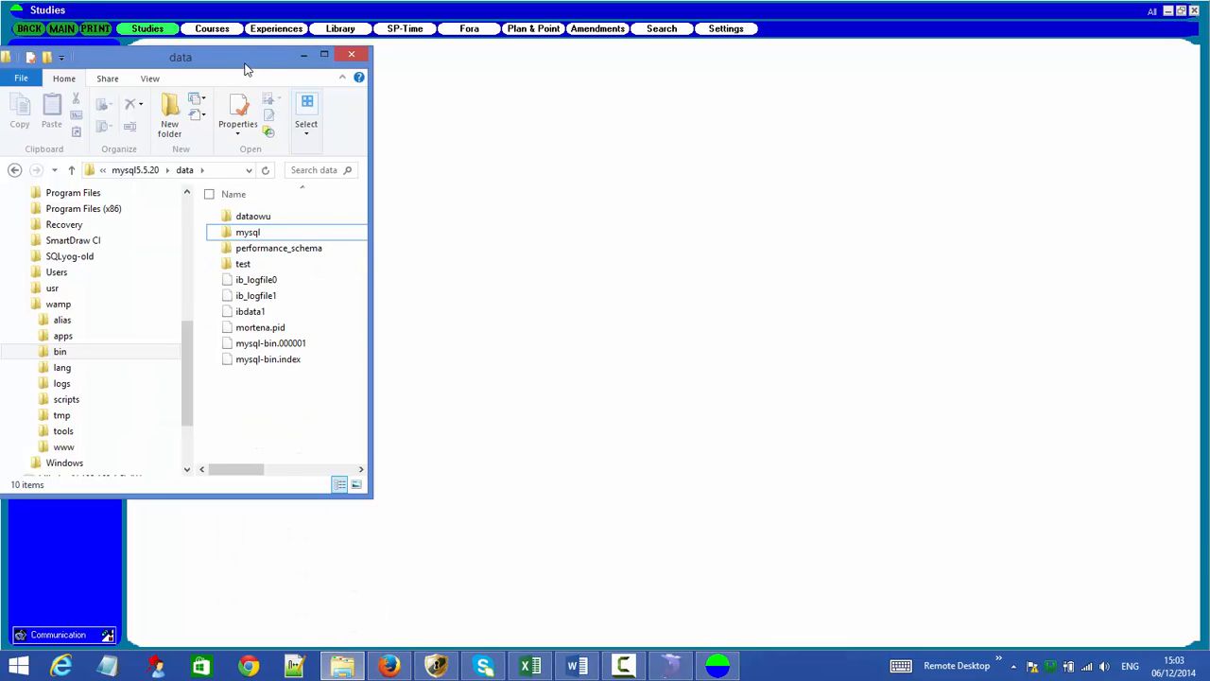
pyautogui.moveTo(244, 68); pyautogui.dragTo(809, 175)
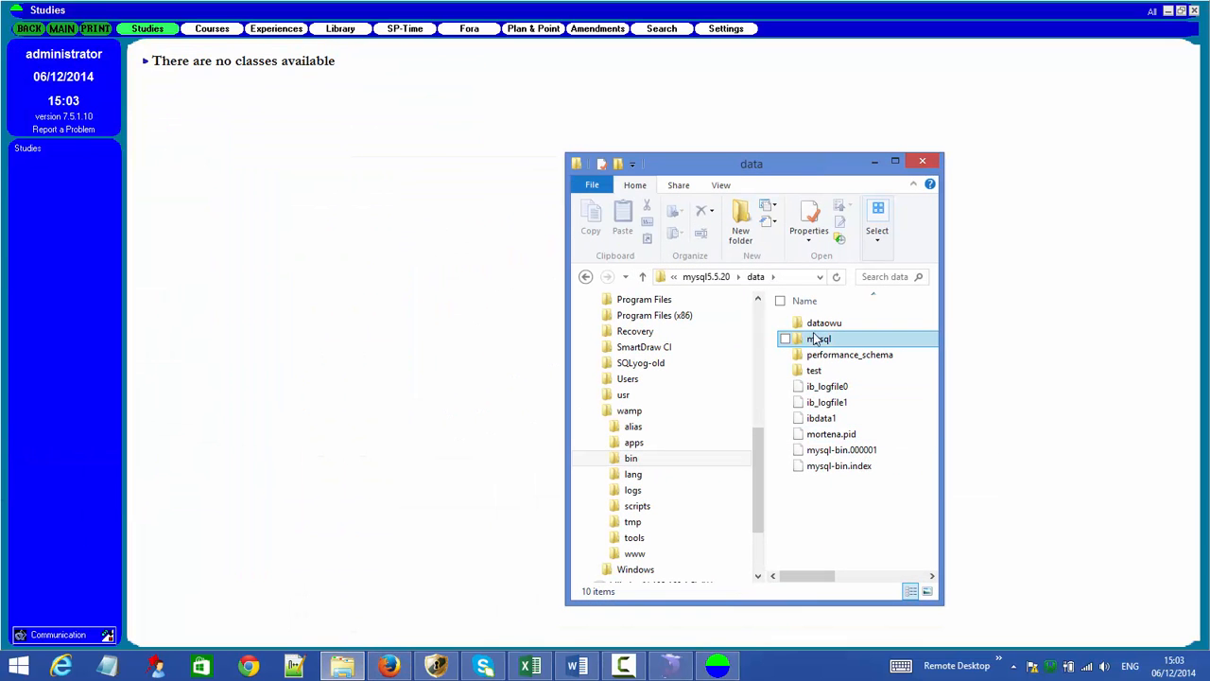
pyautogui.doubleClick(823, 323)
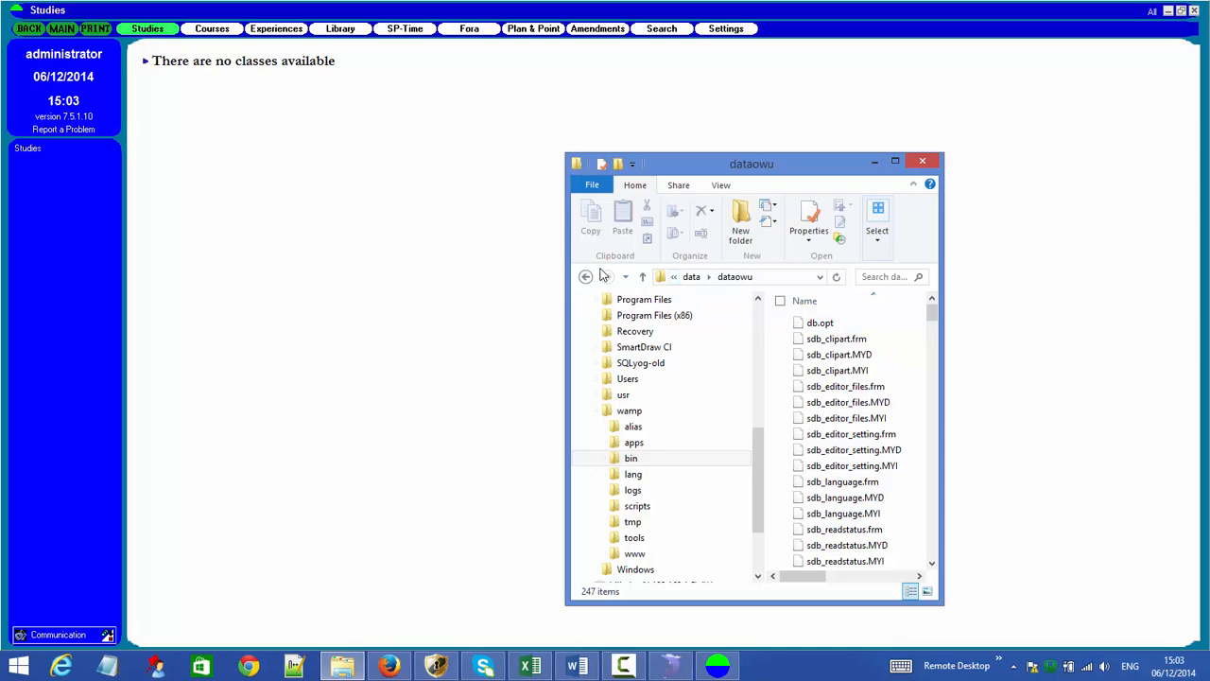
pyautogui.click(587, 276)
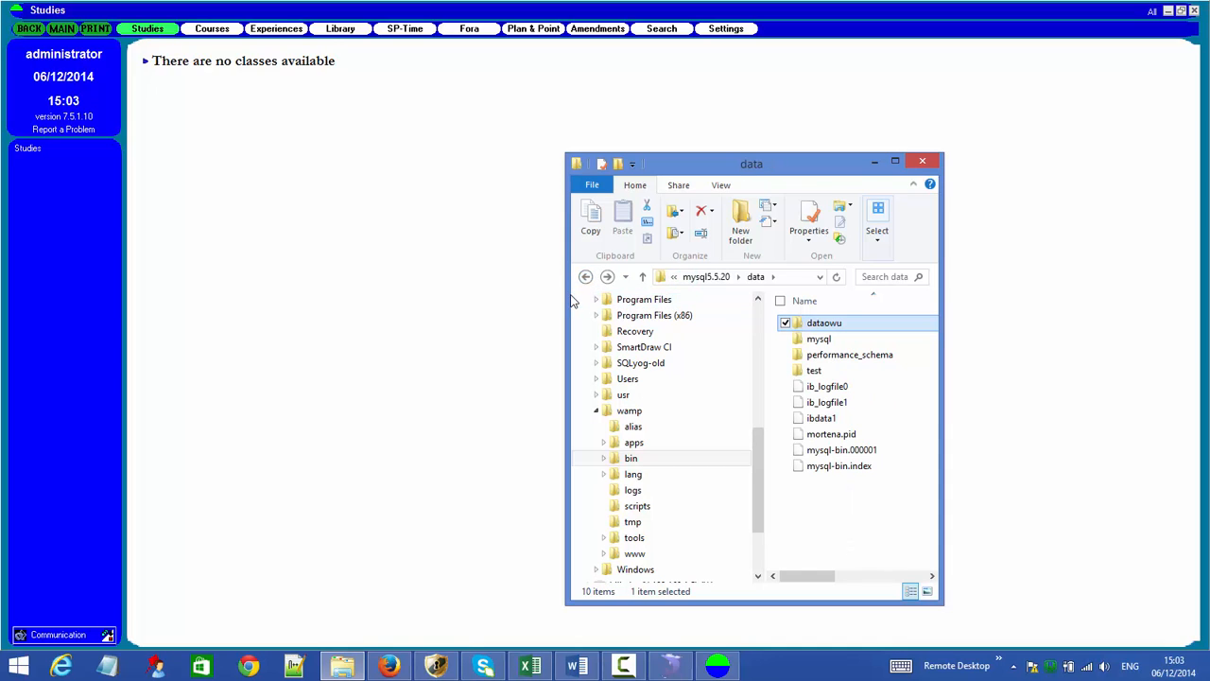
pyautogui.moveTo(571, 301); pyautogui.dragTo(227, 312)
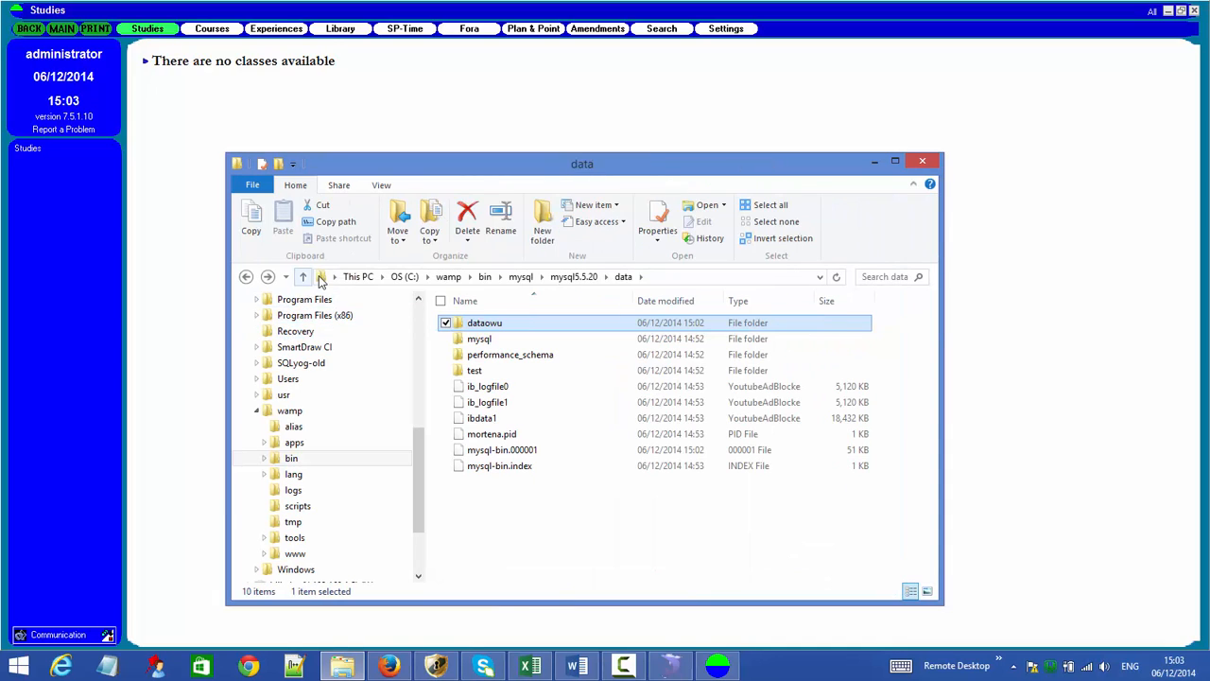
pyautogui.click(320, 278)
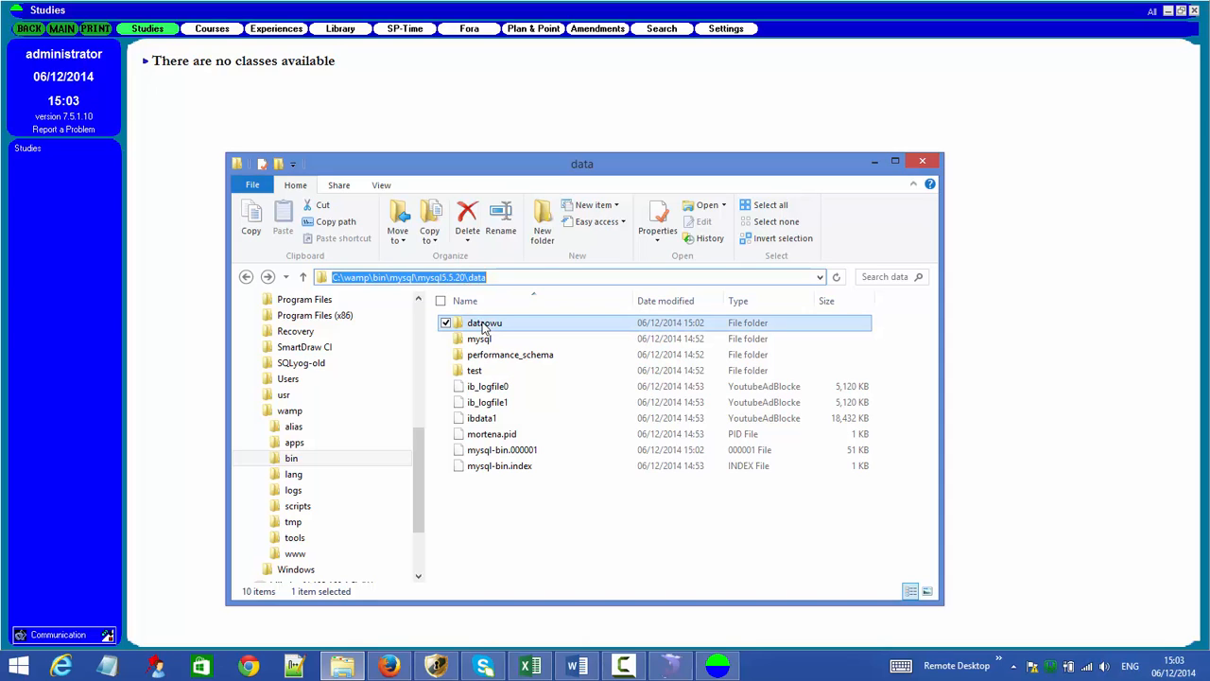
# - Copy the dataowu folder and paste it onto the desktop
pyautogui.rightClick(483, 326)
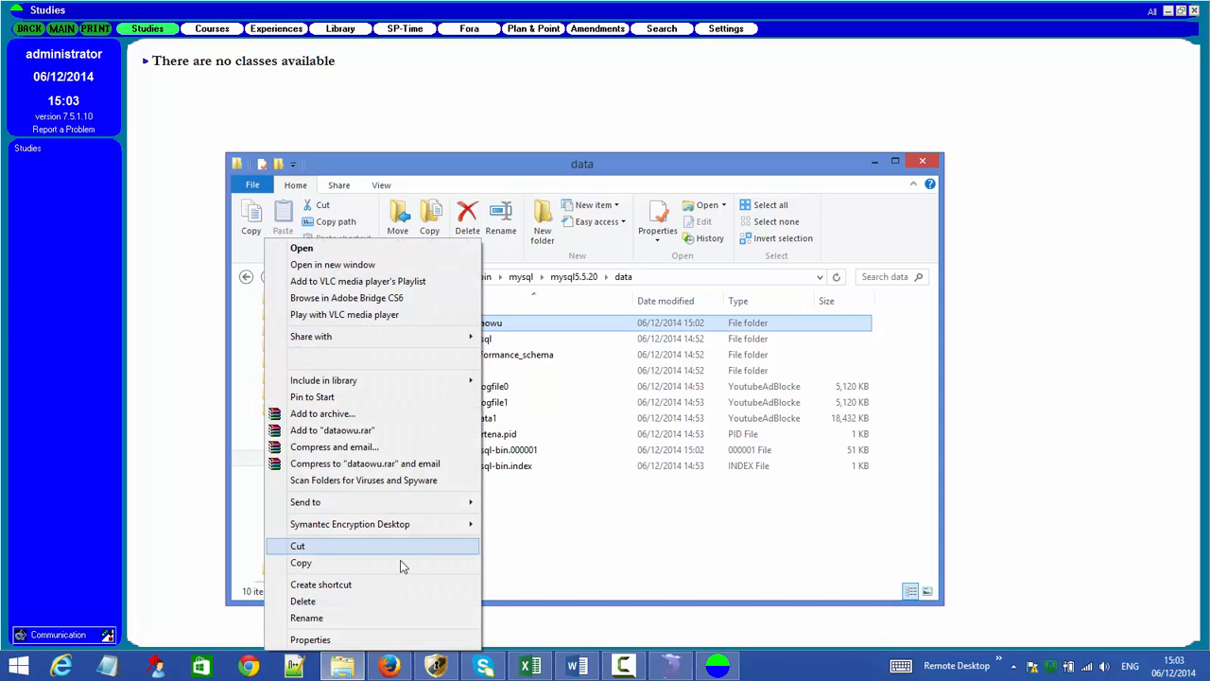
pyautogui.click(401, 565)
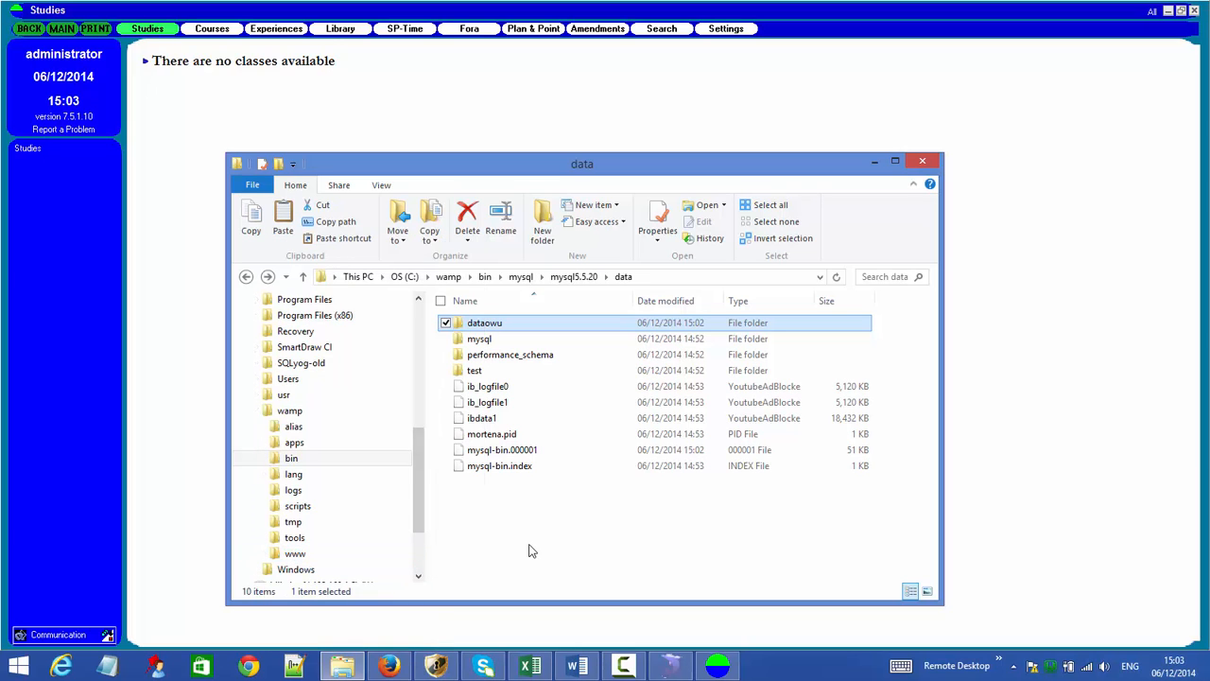
pyautogui.click(1168, 12)
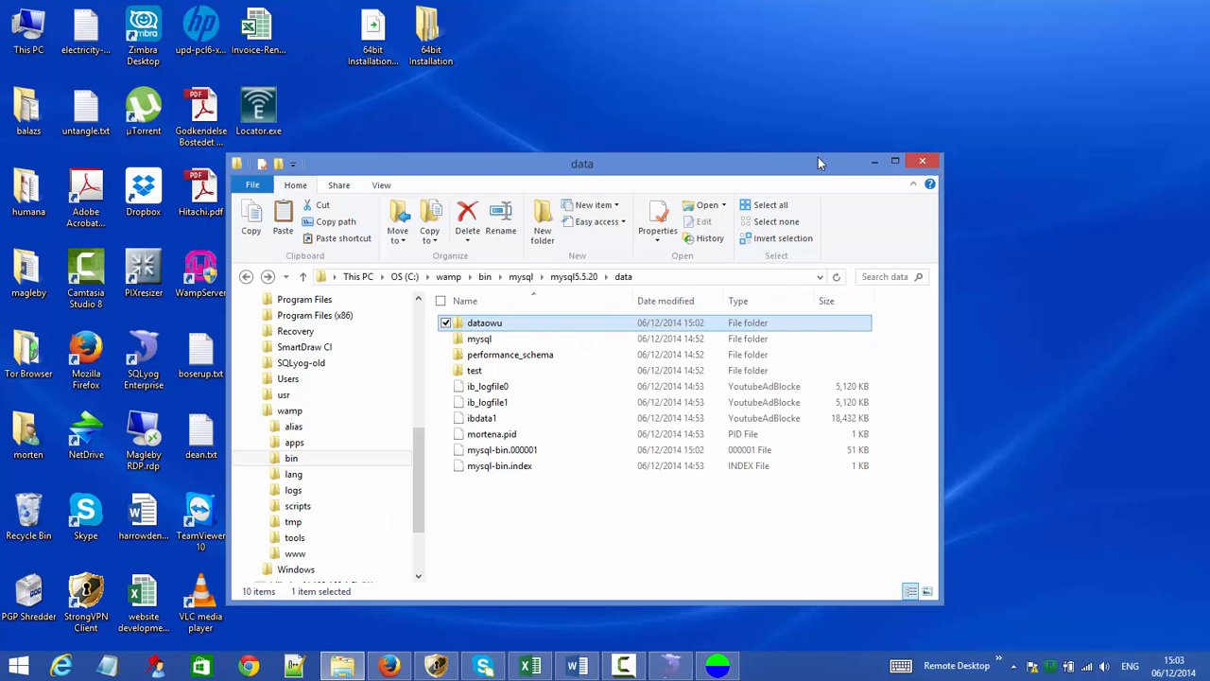
pyautogui.rightClick(578, 91)
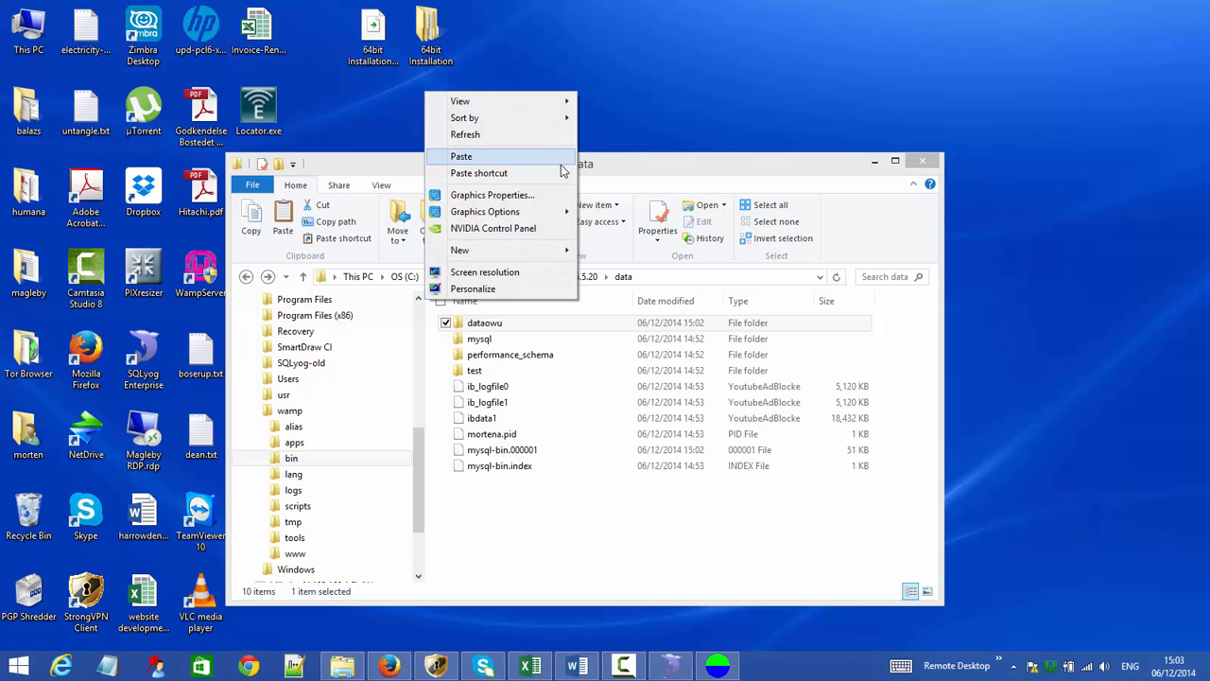
pyautogui.click(553, 157)
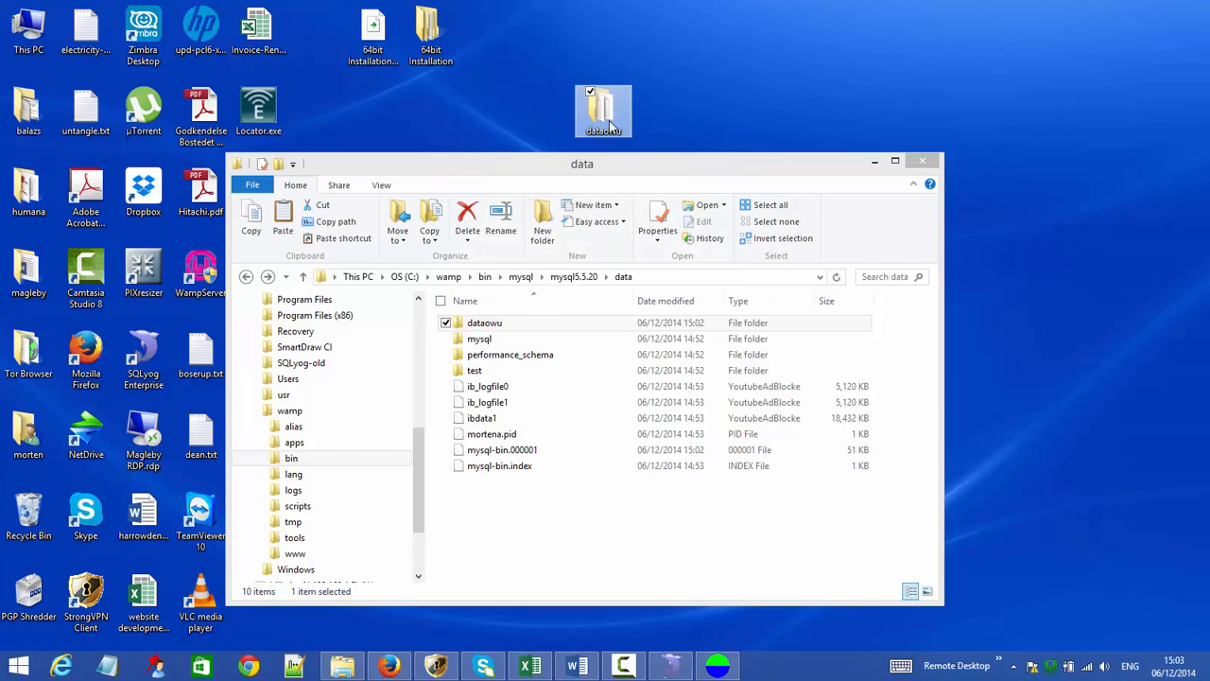
# - Move the desktop copy to the top row and rename it dataowu-backup
pyautogui.moveTo(611, 126); pyautogui.dragTo(562, 59)
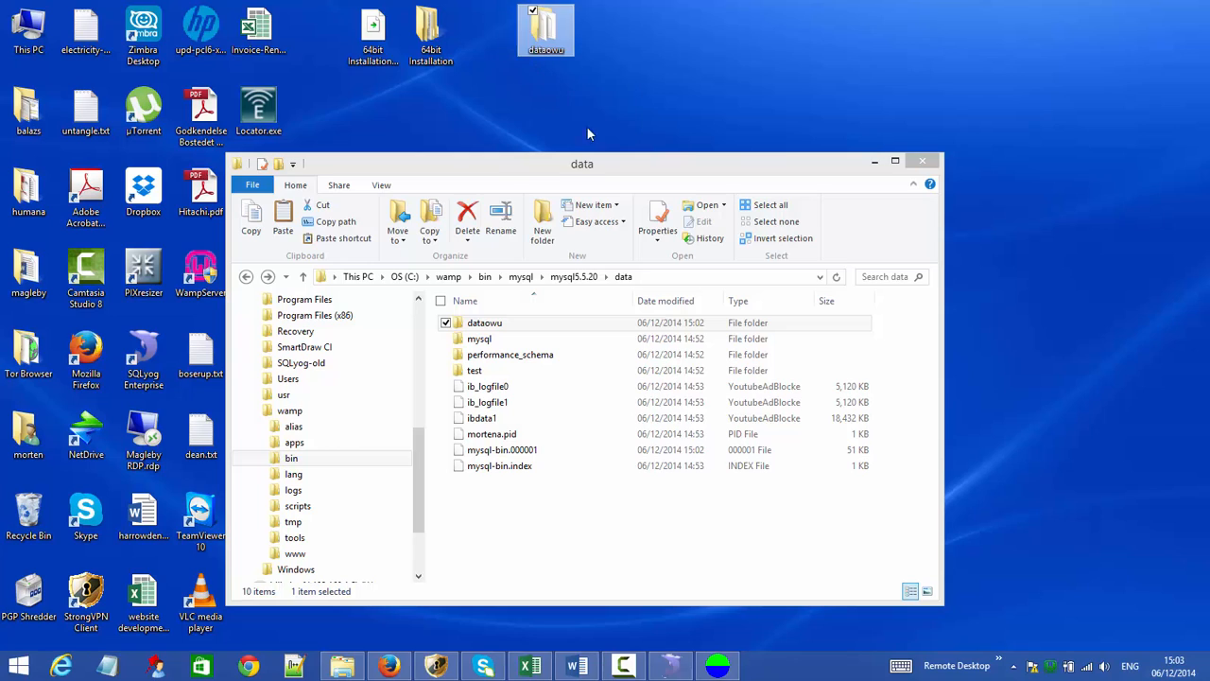
pyautogui.click(566, 50)
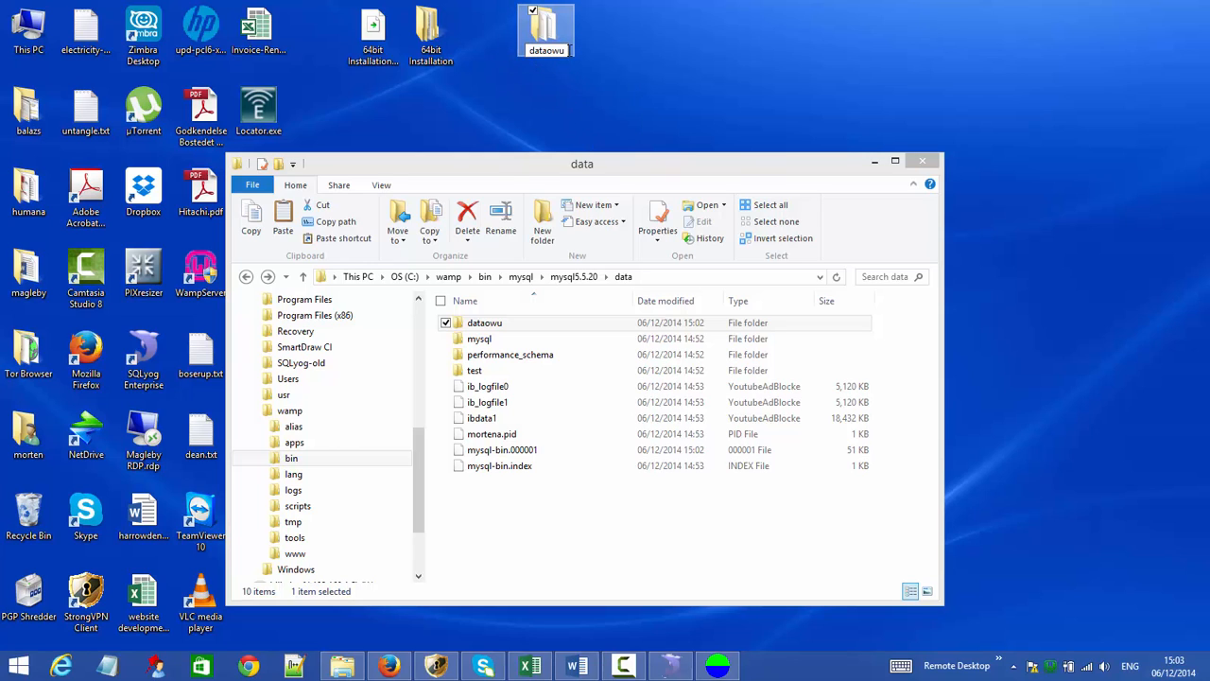
pyautogui.write('-backup')
pyautogui.press('Return')
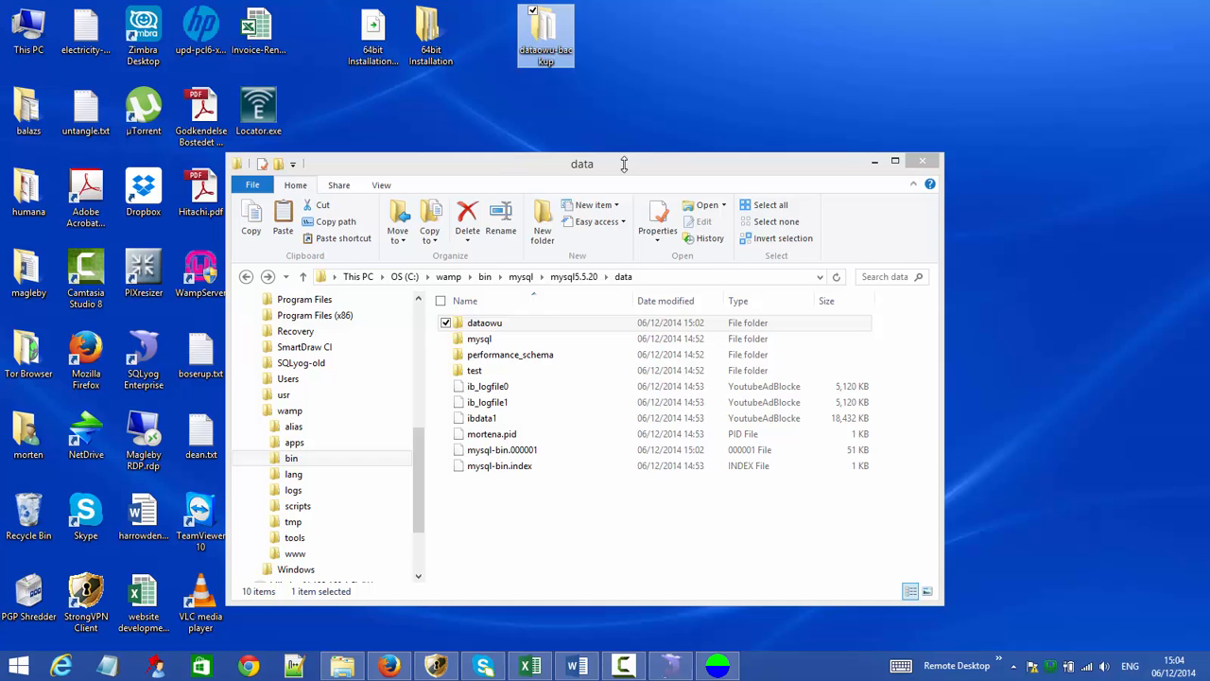
# - Load e-advice.dk/support in Firefox
pyautogui.click(388, 666)
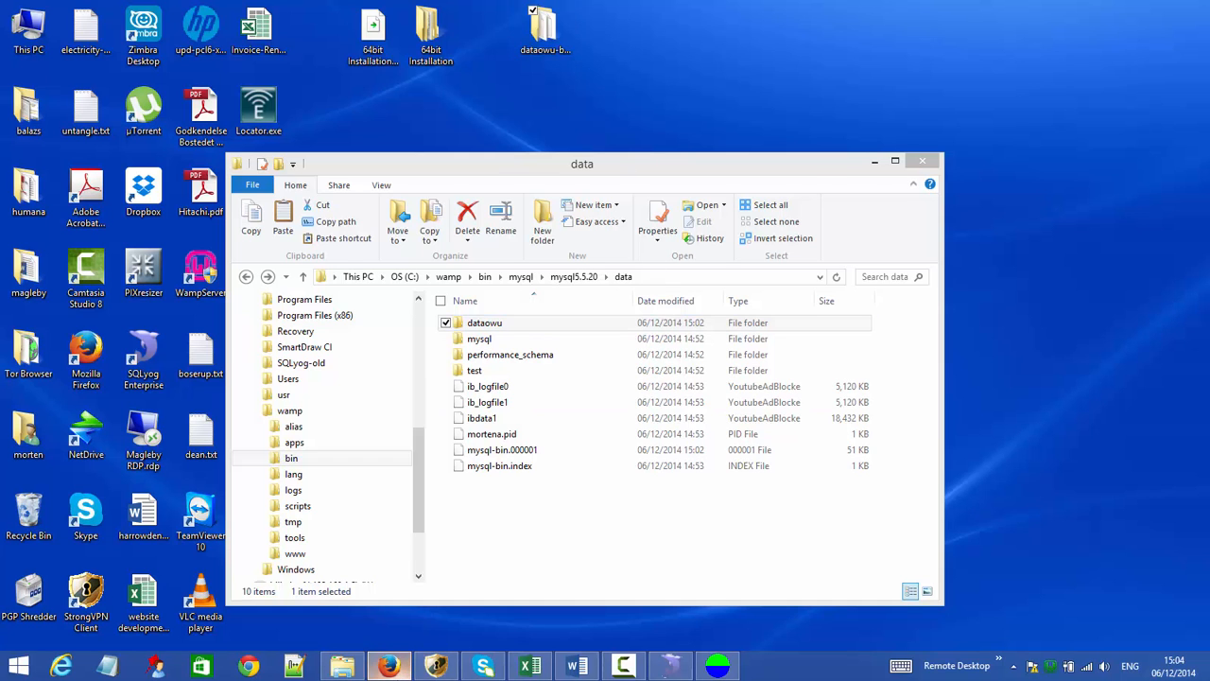
pyautogui.click(305, 36)
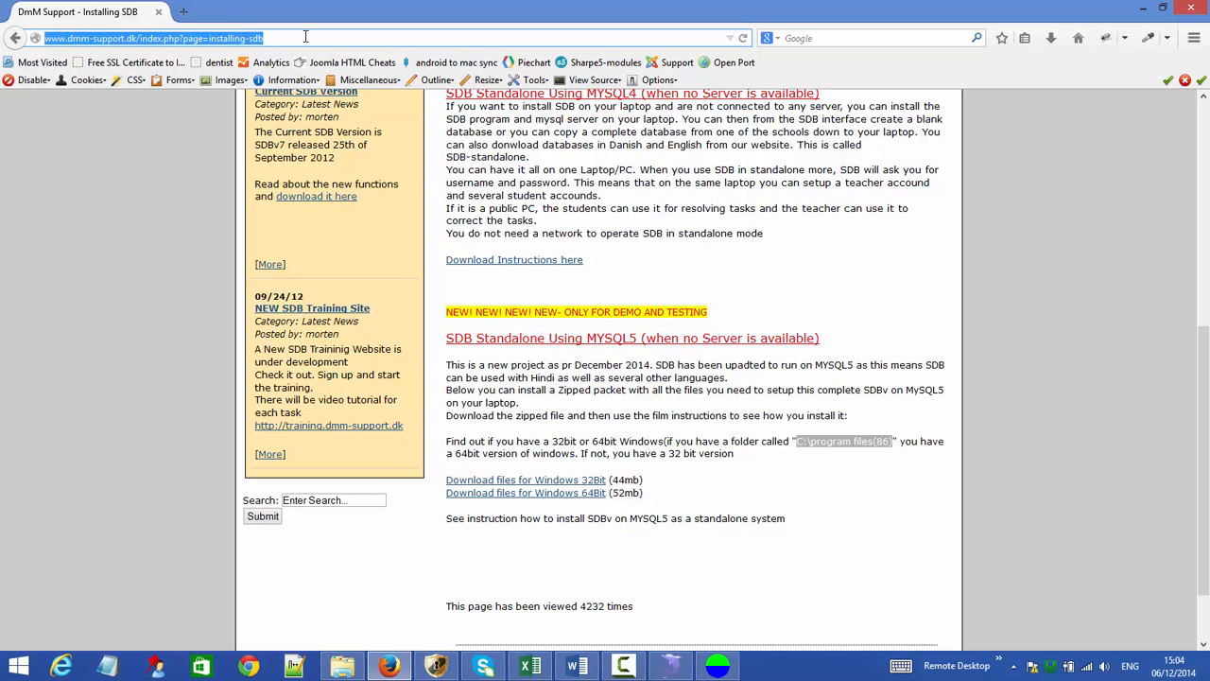
pyautogui.write('e-advice.dk/')
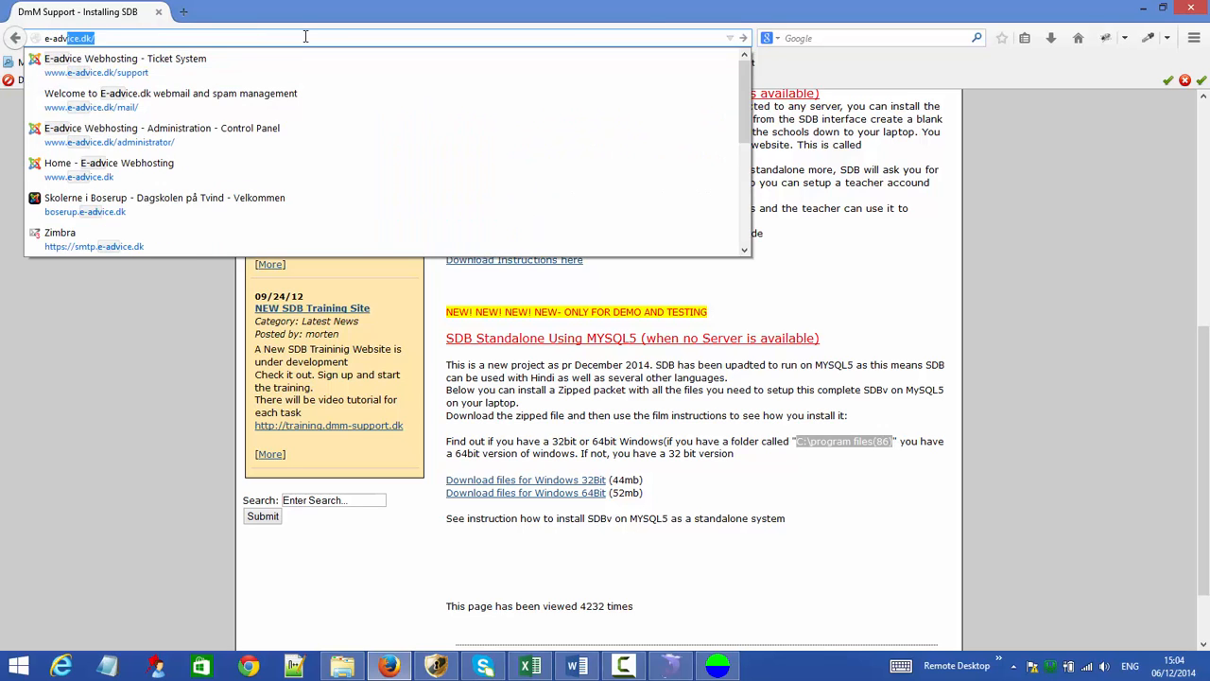
pyautogui.write('suppor')
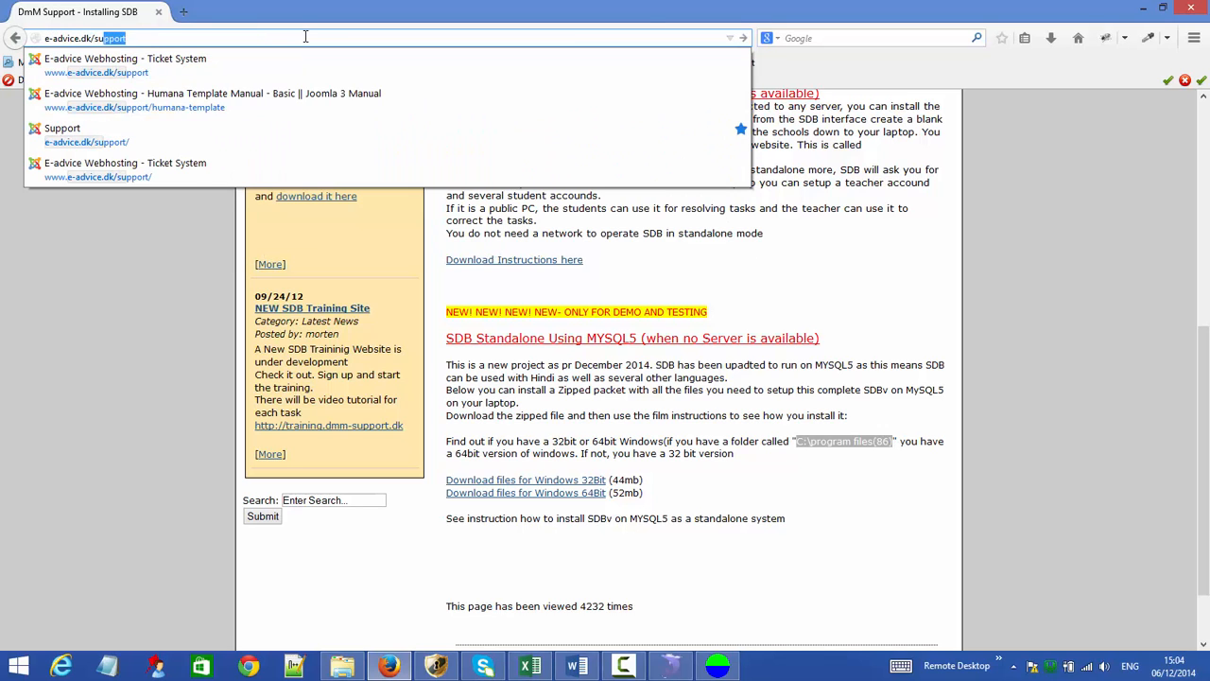
pyautogui.write('t')
pyautogui.press('Return')
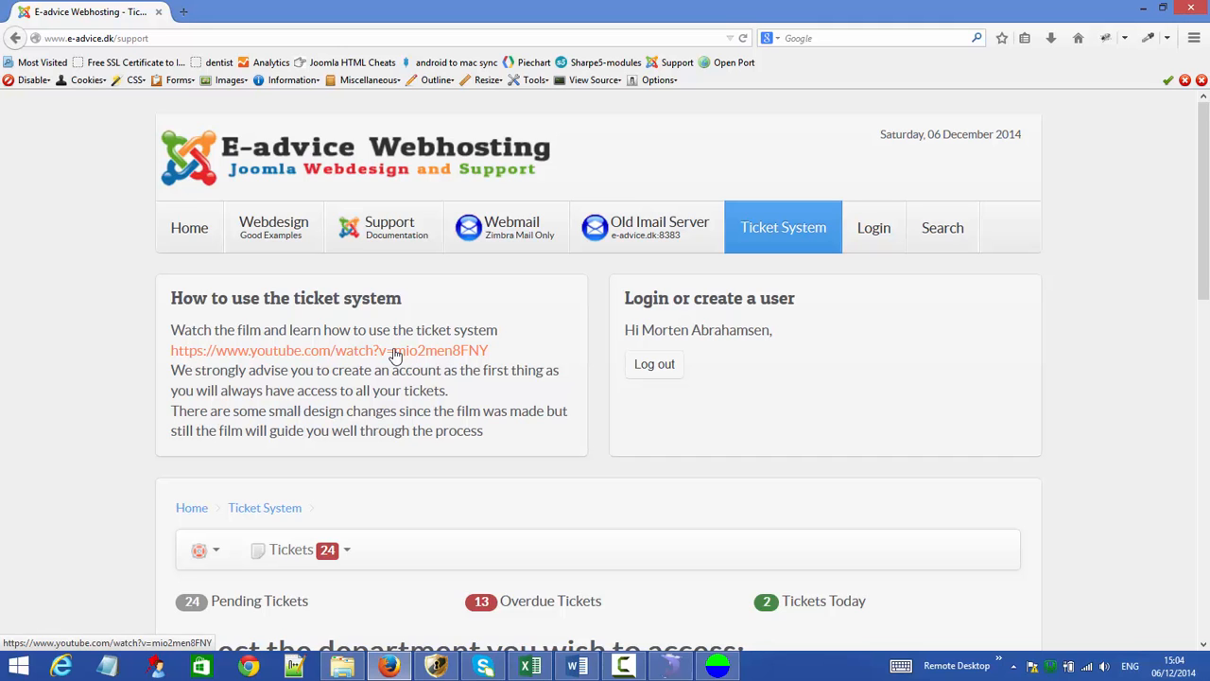
# - Open the DmM Support department page, then switch back to SdbV
pyautogui.scroll(-5, 395, 355)
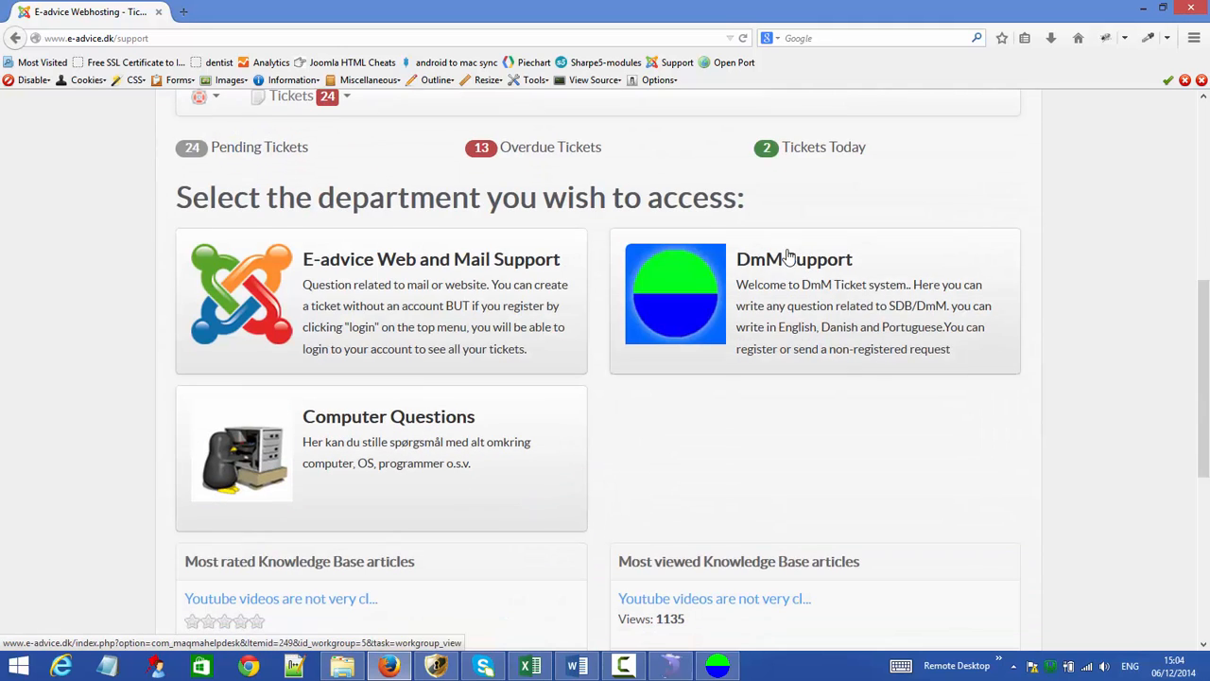
pyautogui.click(781, 267)
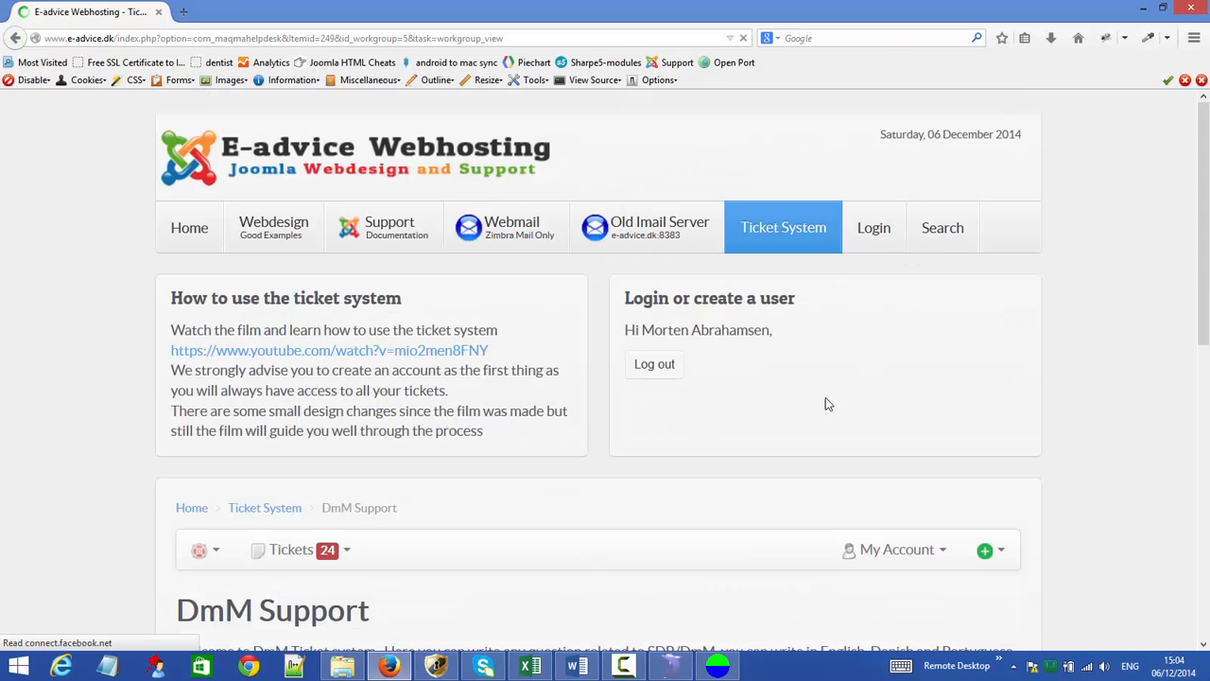
pyautogui.scroll(-3, 772, 421)
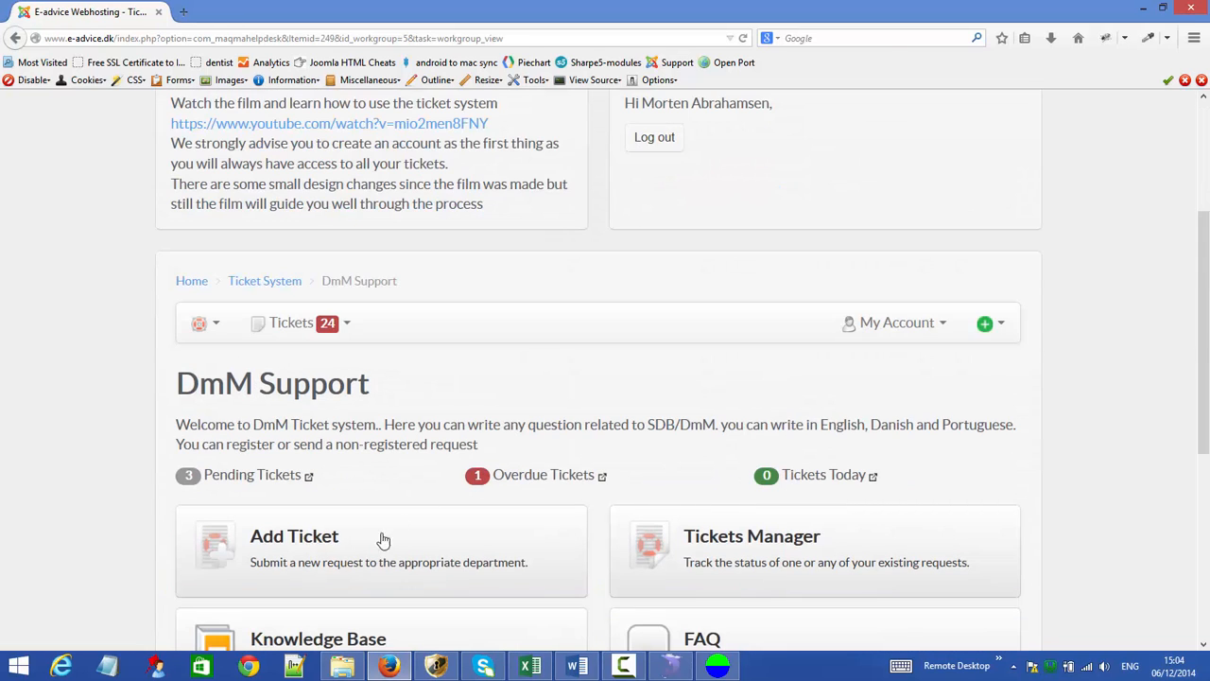
pyautogui.scroll(3, 941, 509)
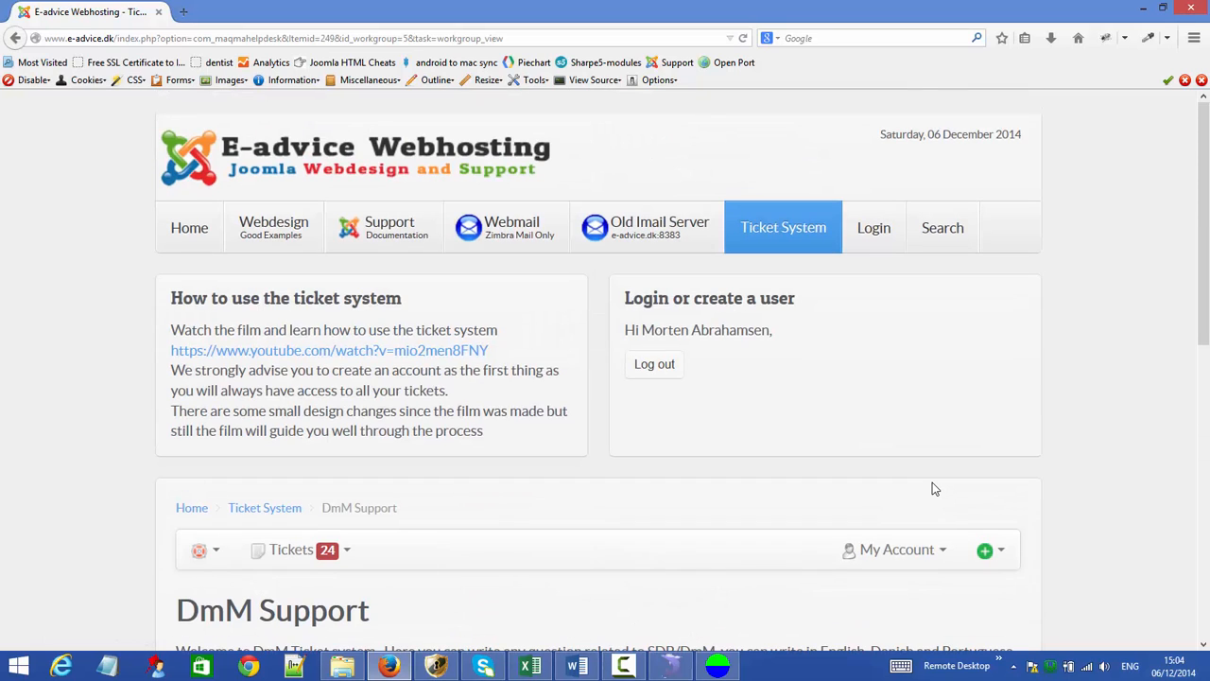
pyautogui.click(717, 666)
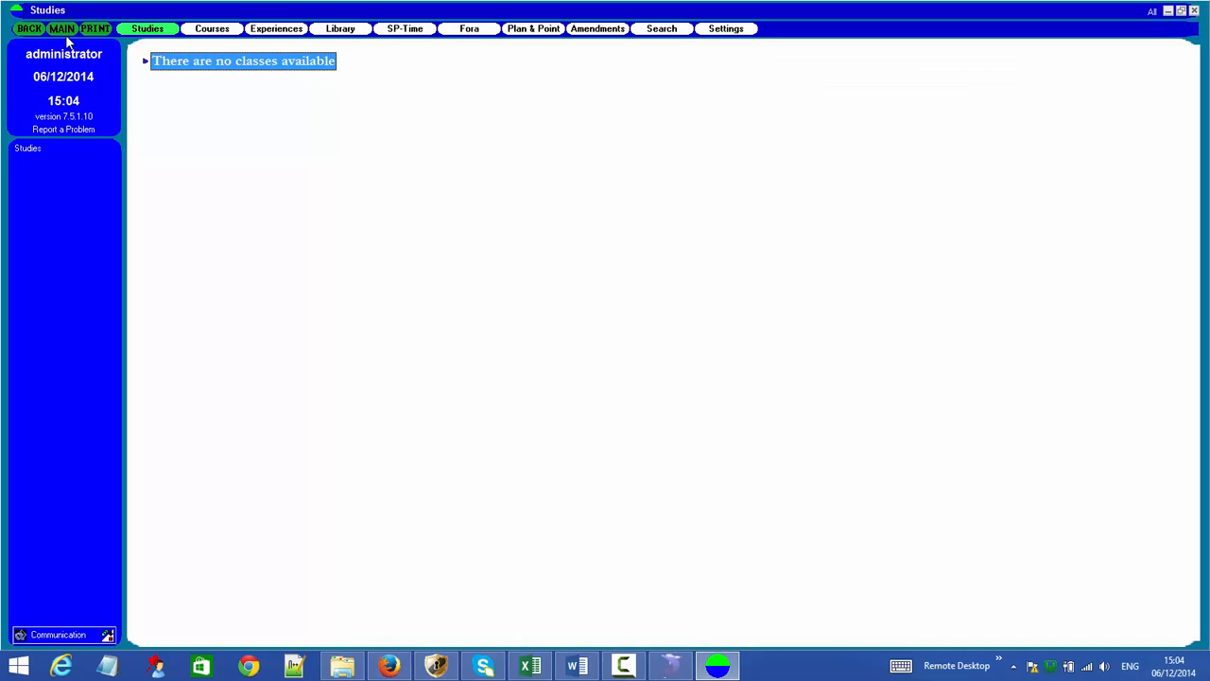